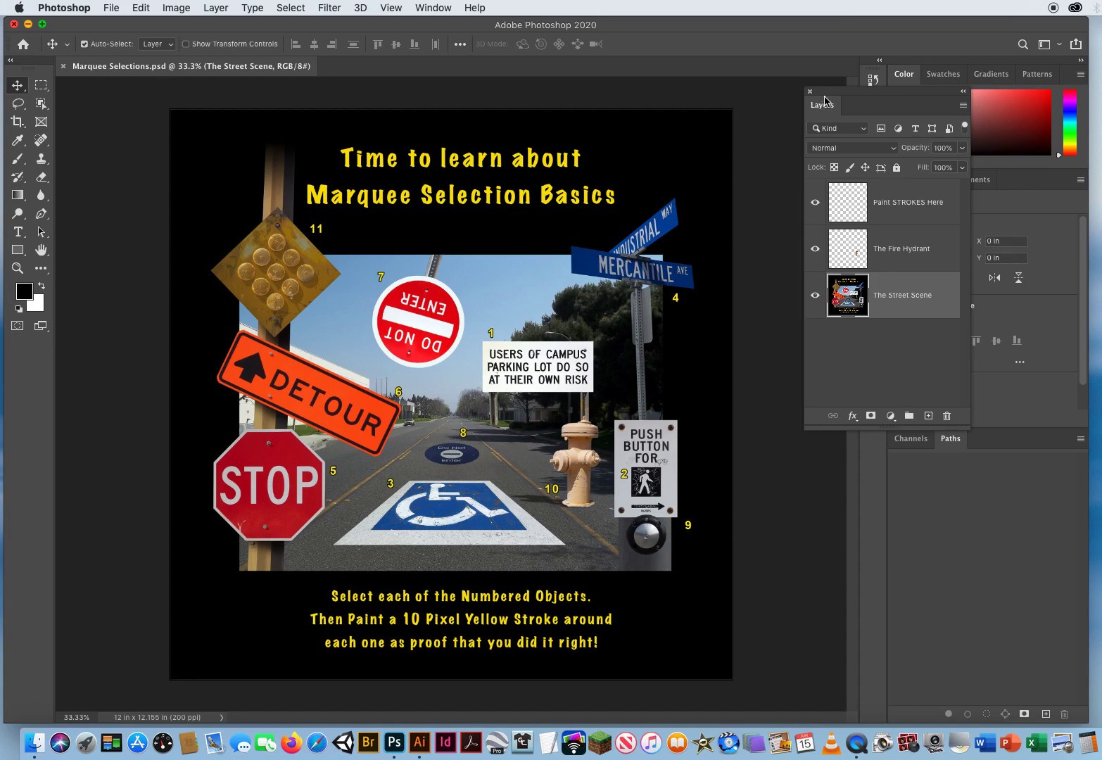
# Reposition and widen the Layers panel, and toggle The Street Scene and The Fire Hydrant layers' visibility to examine what each contains.
pyautogui.moveTo(824, 101); pyautogui.dragTo(665, 108)
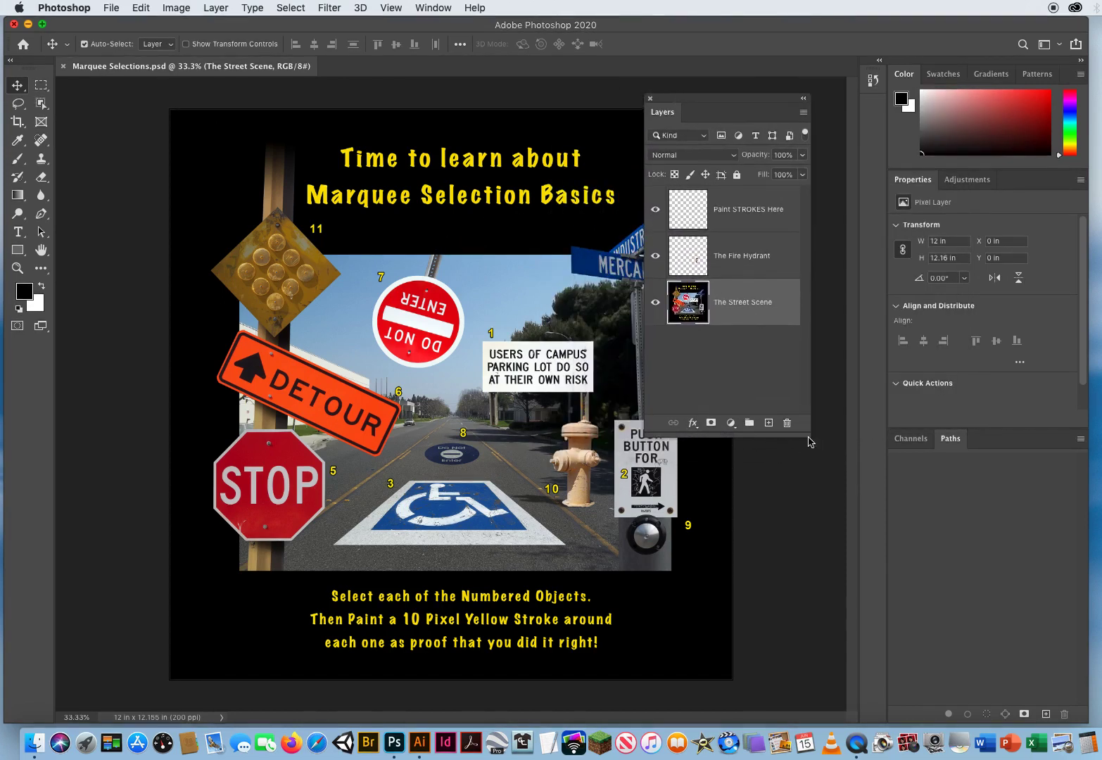
pyautogui.moveTo(806, 433); pyautogui.dragTo(871, 421)
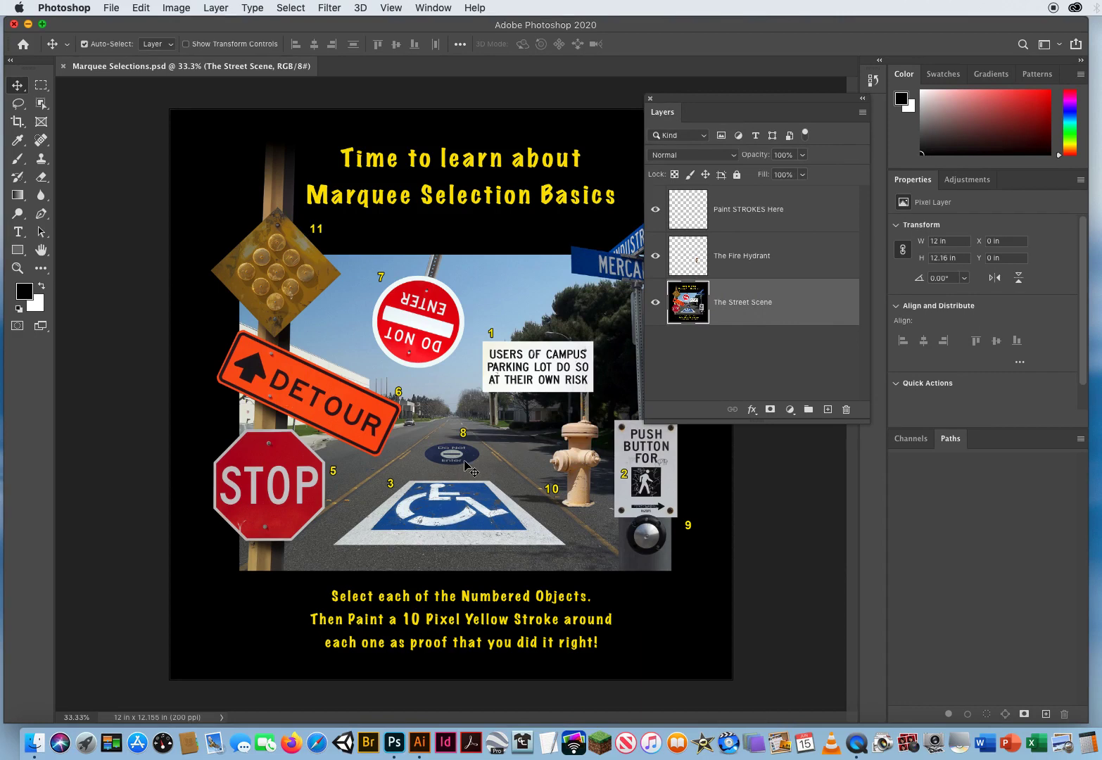
pyautogui.click(655, 304)
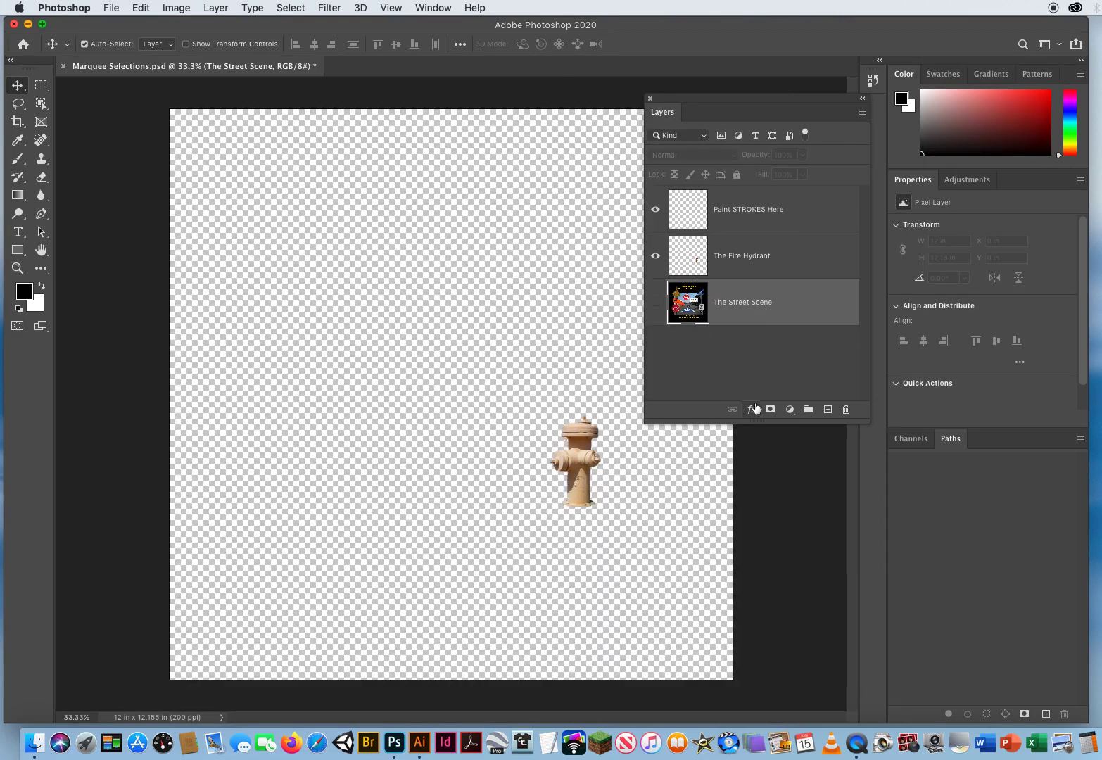
pyautogui.click(737, 261)
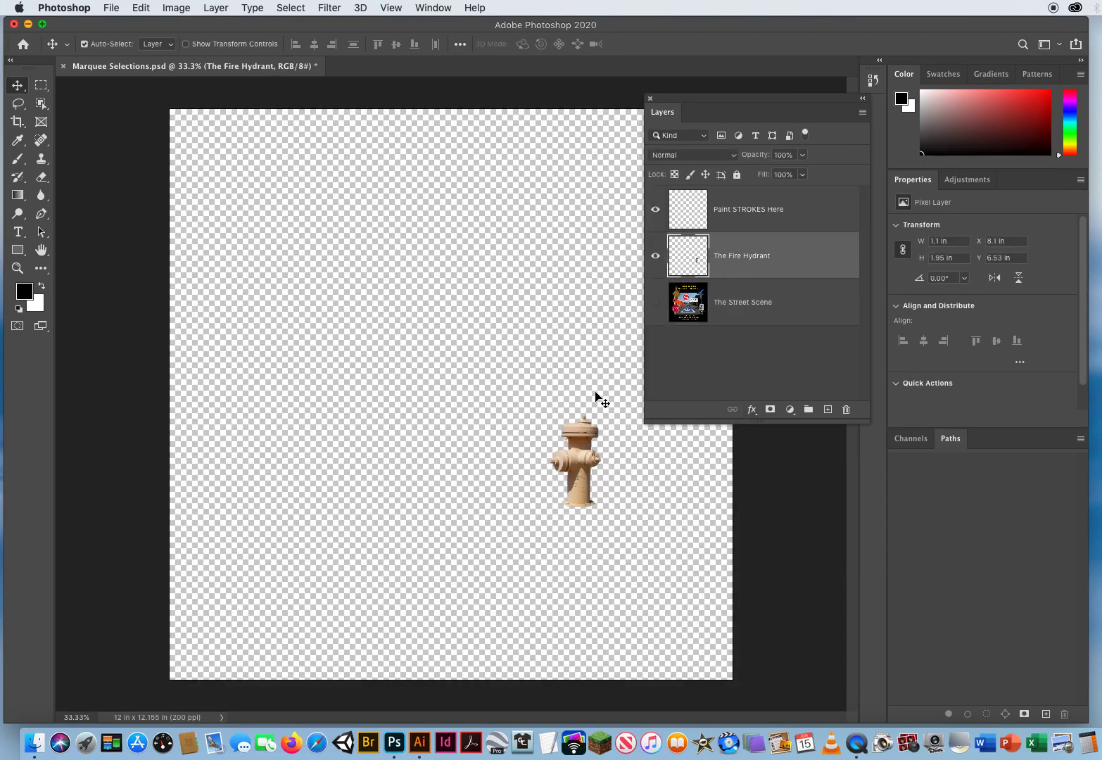
pyautogui.click(655, 257)
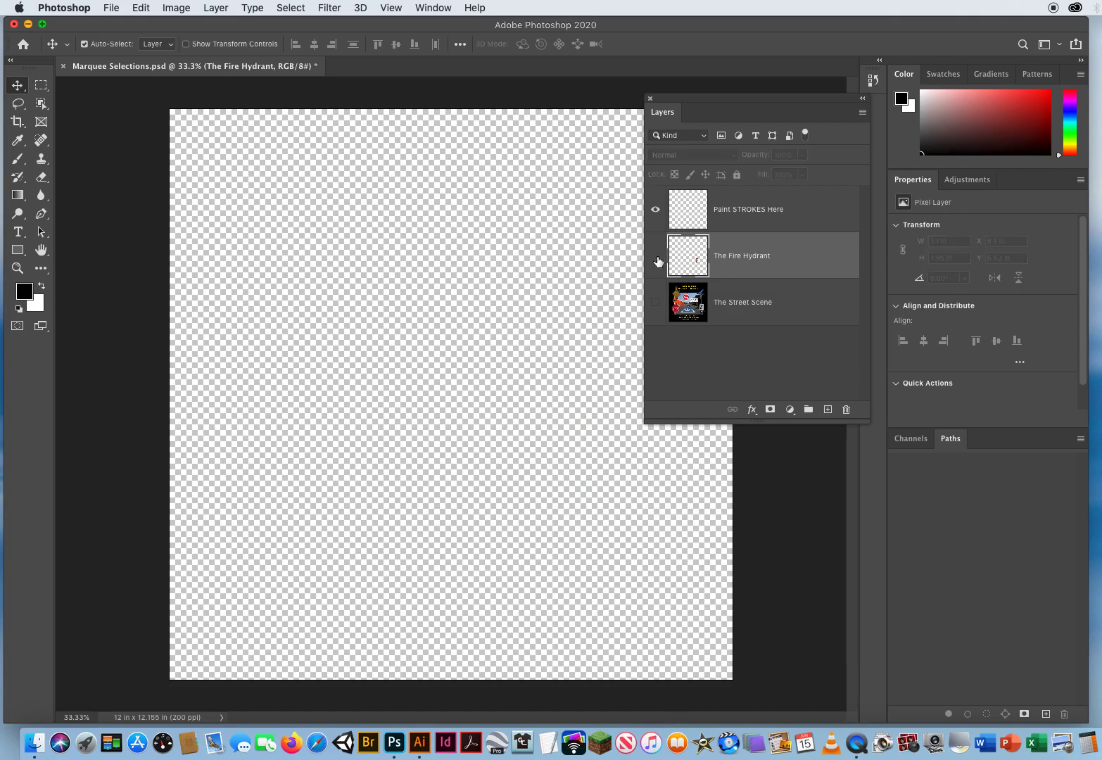
pyautogui.click(656, 258)
pyautogui.click(656, 258)
pyautogui.click(655, 258)
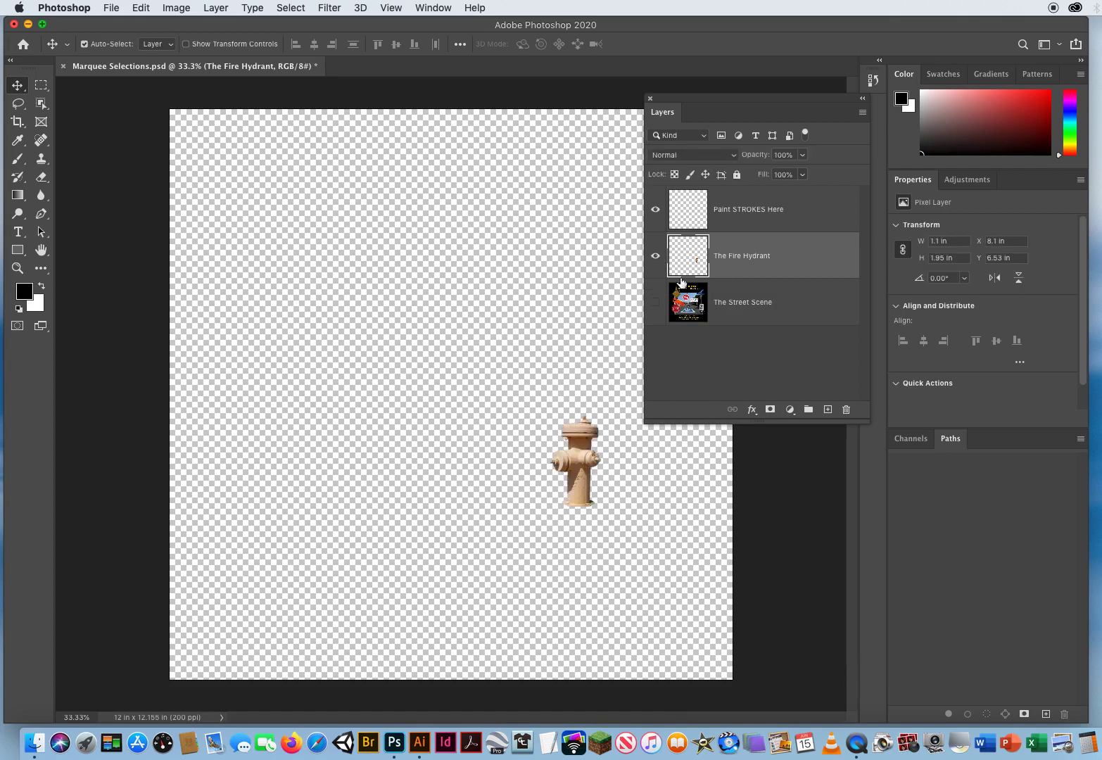
pyautogui.click(655, 303)
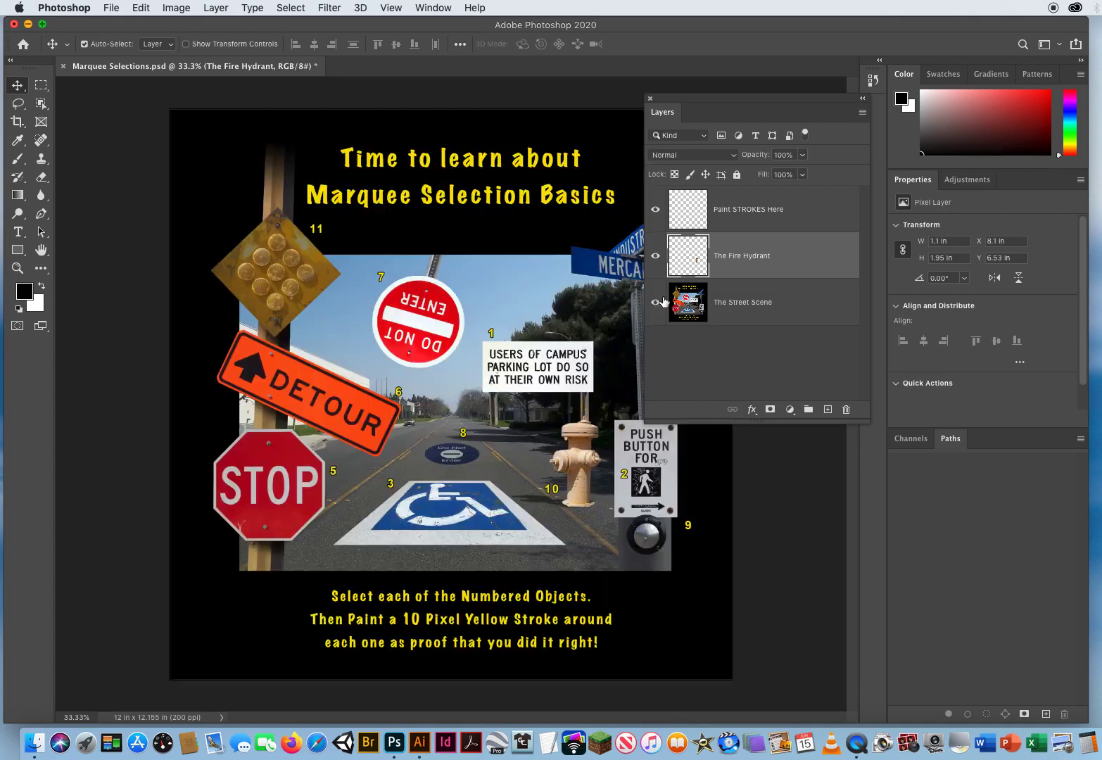
# Make the Paint STROKES Here layer active and sample the title text's yellow as the foreground colour.
pyautogui.click(741, 217)
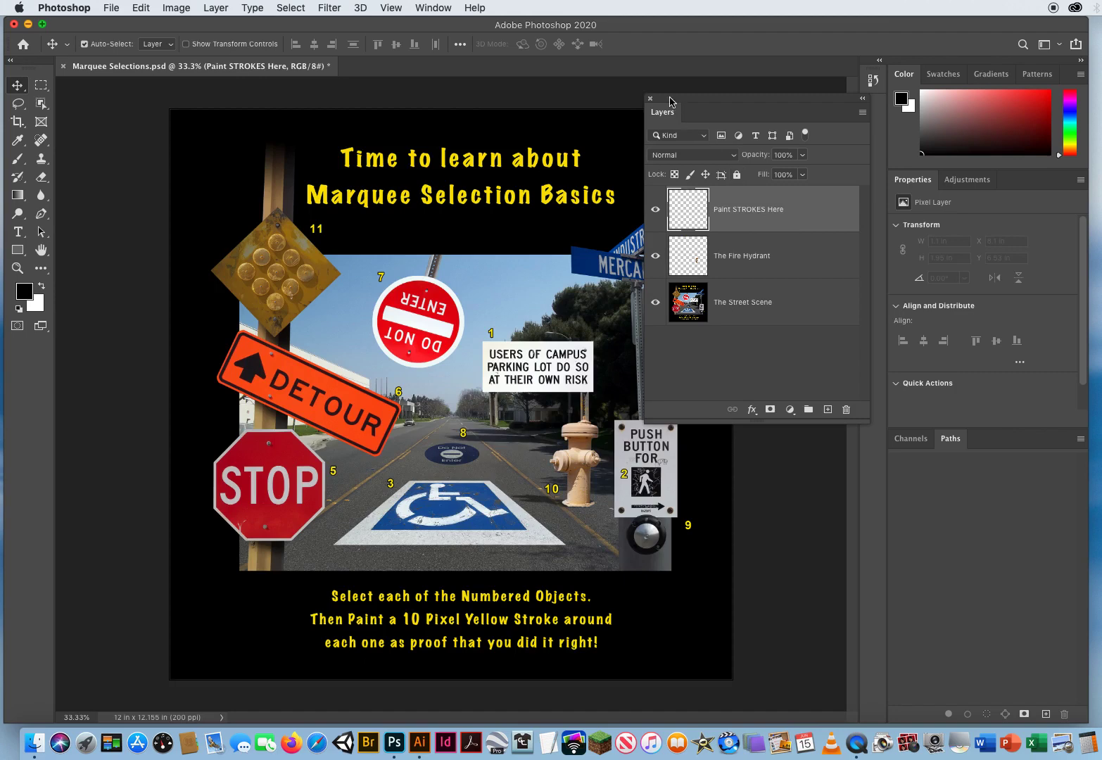
pyautogui.moveTo(670, 101); pyautogui.dragTo(729, 97)
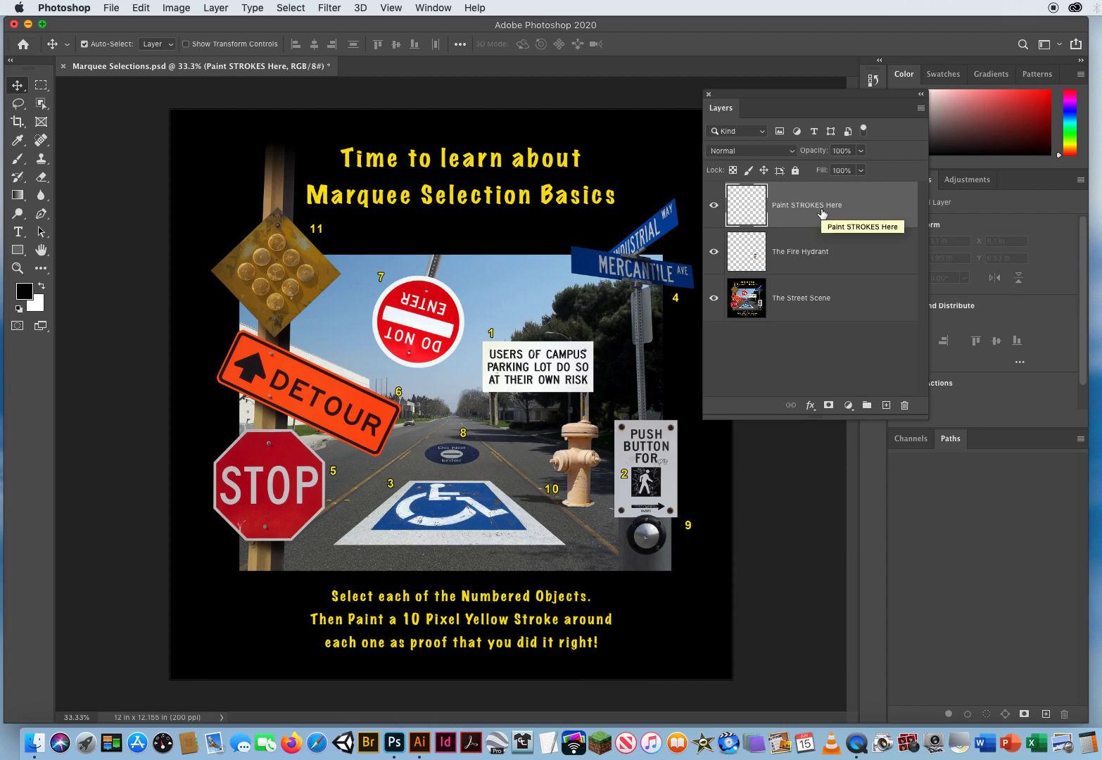
pyautogui.click(18, 140)
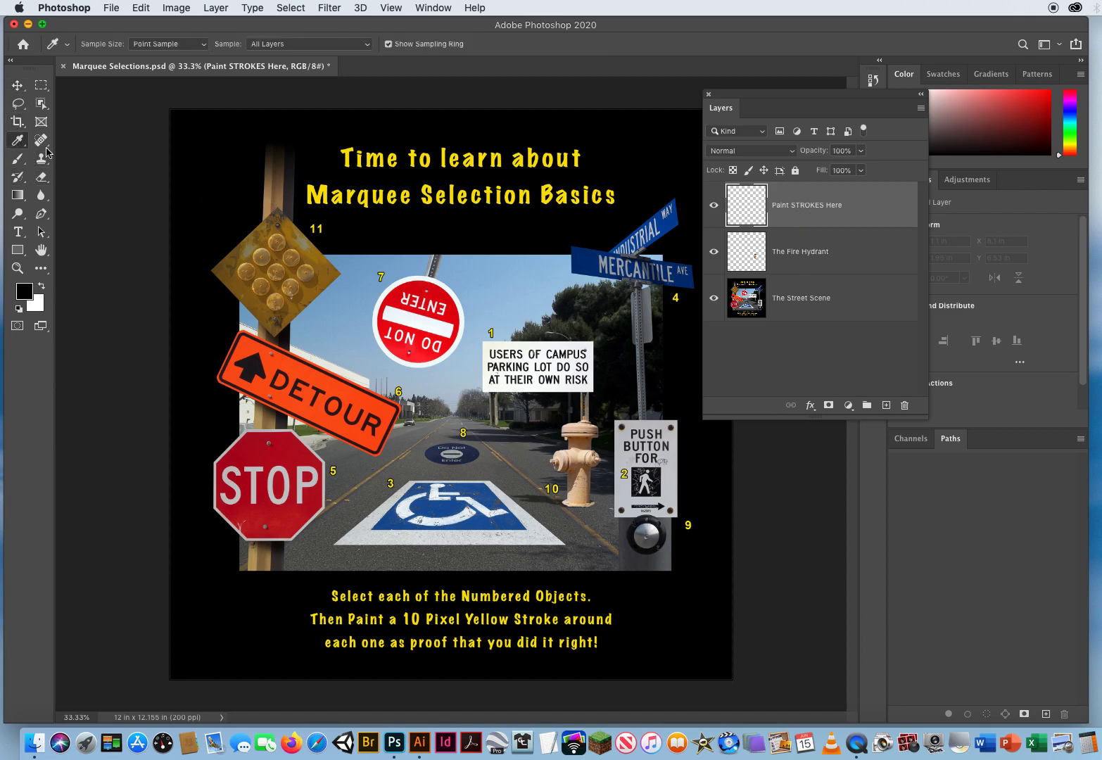
pyautogui.click(323, 188)
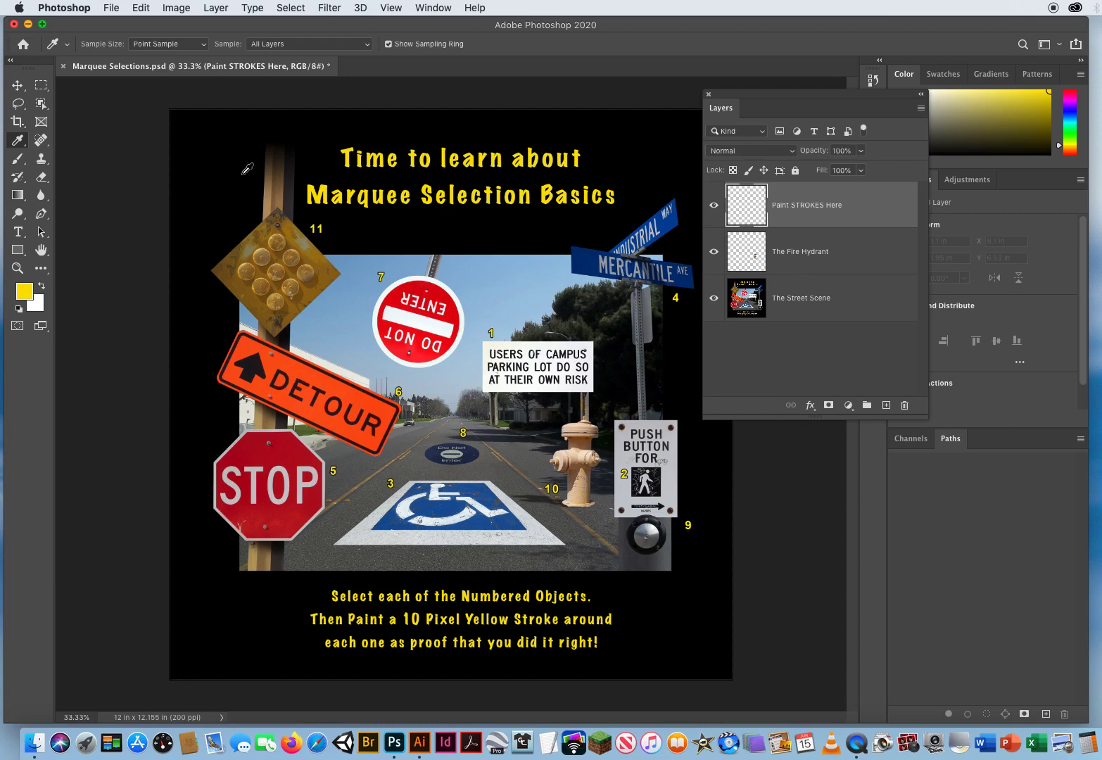
# Select the white campus parking lot sign, object 1, edge to edge with the Rectangular Marquee tool.
pyautogui.click(41, 85)
pyautogui.rightClick(41, 87)
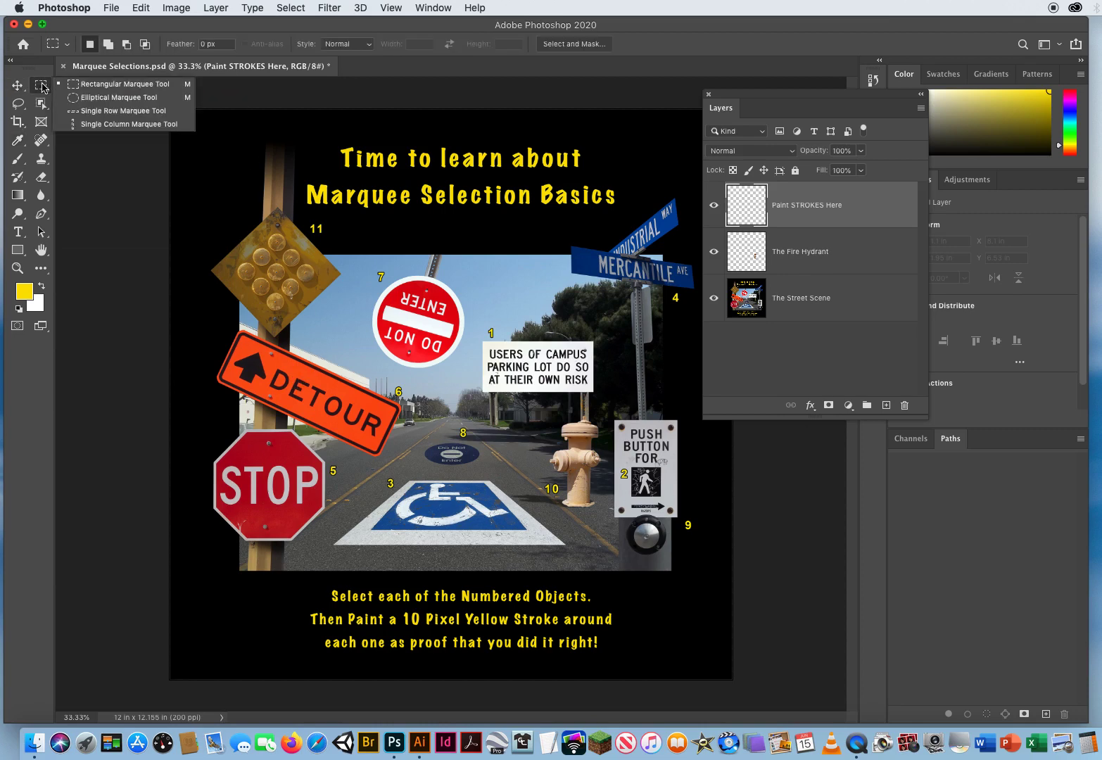
pyautogui.click(79, 87)
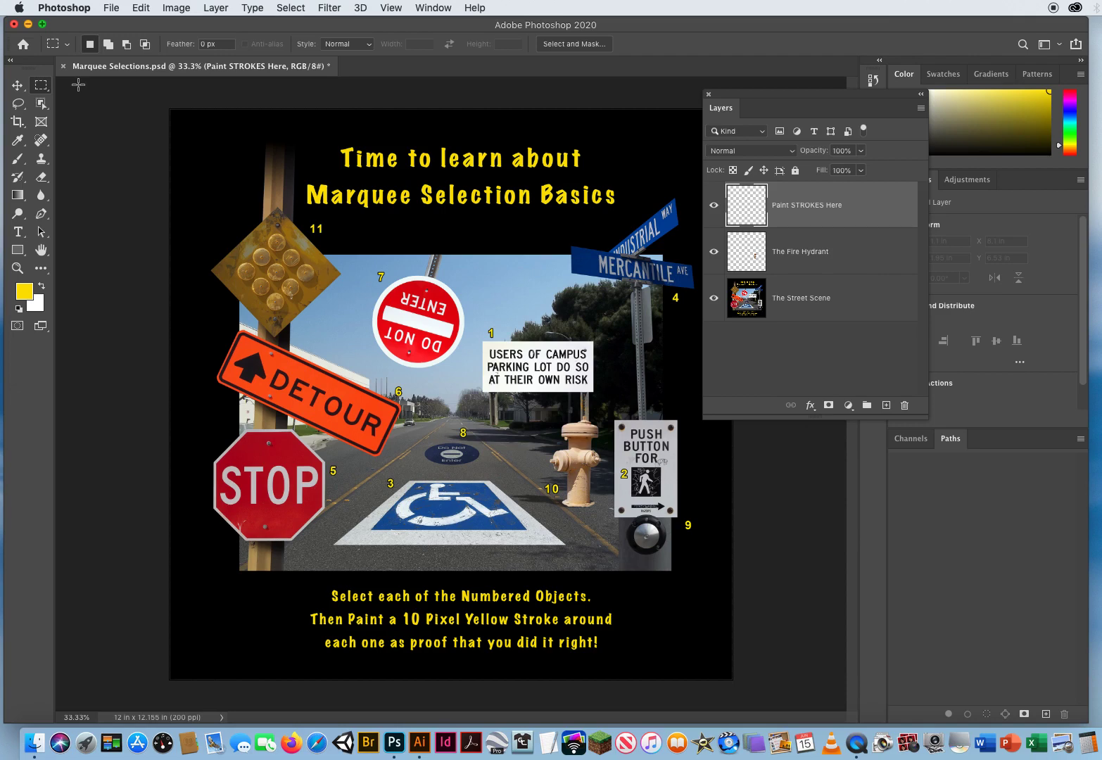
pyautogui.moveTo(721, 95); pyautogui.dragTo(786, 98)
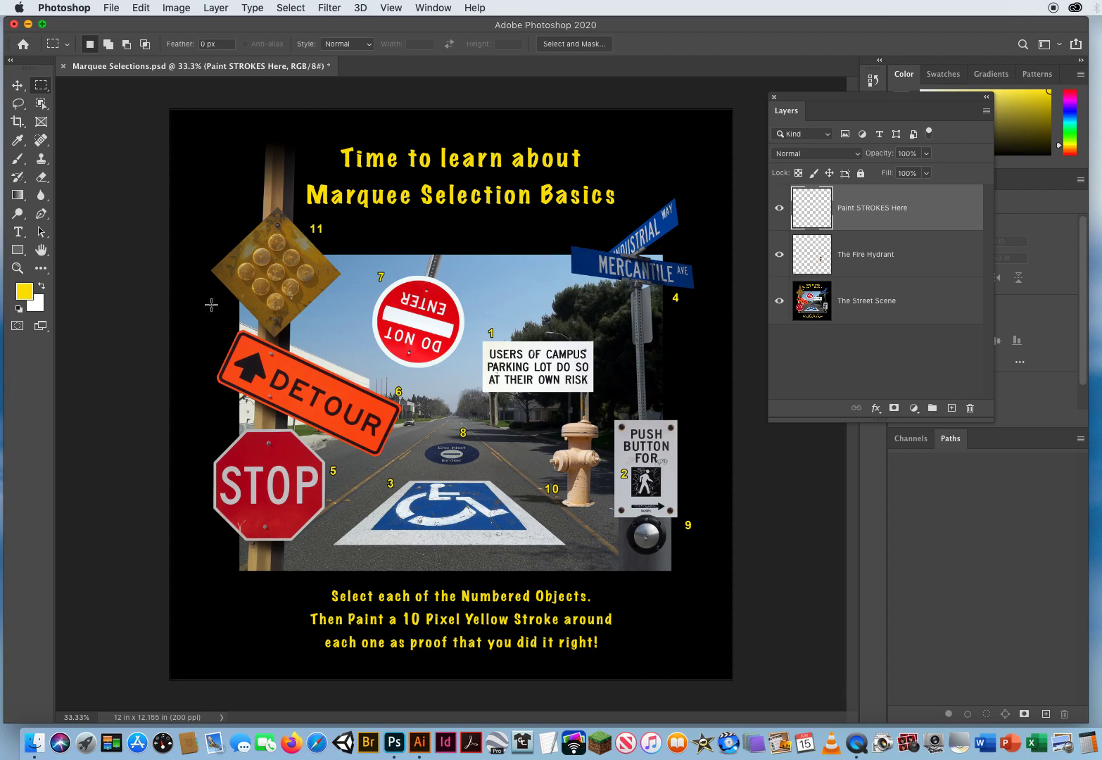
pyautogui.click(17, 268)
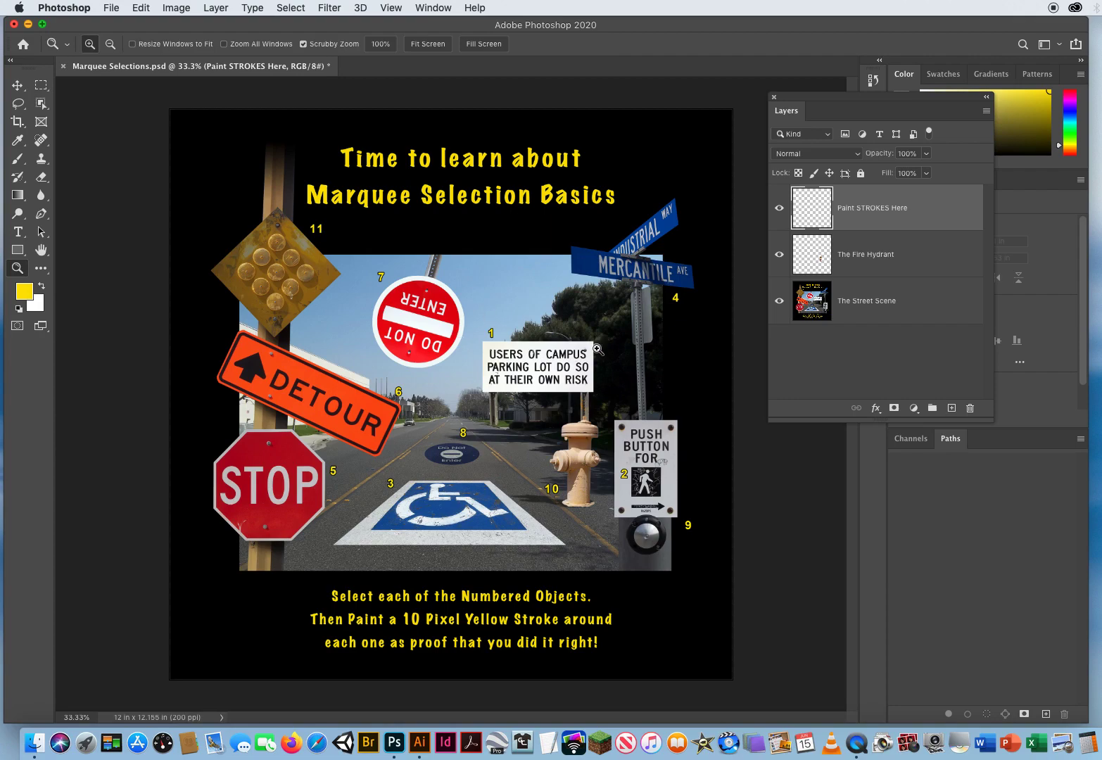
pyautogui.moveTo(531, 371); pyautogui.dragTo(496, 354)
pyautogui.press('space')
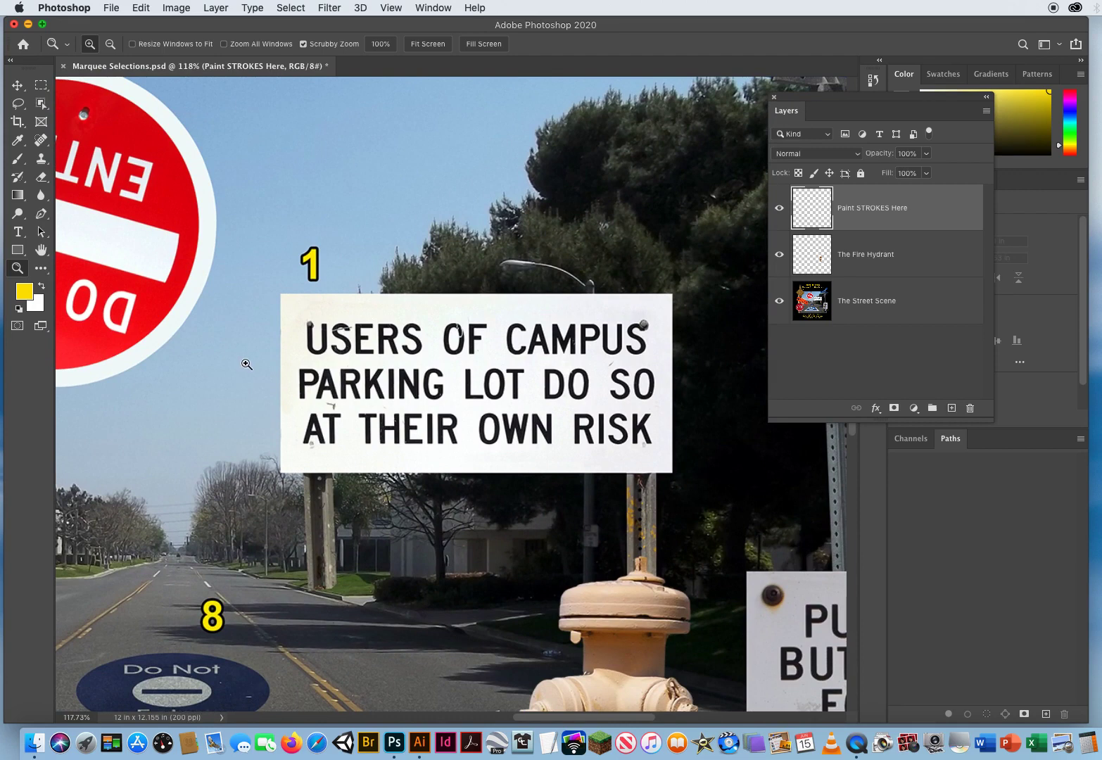
pyautogui.click(41, 86)
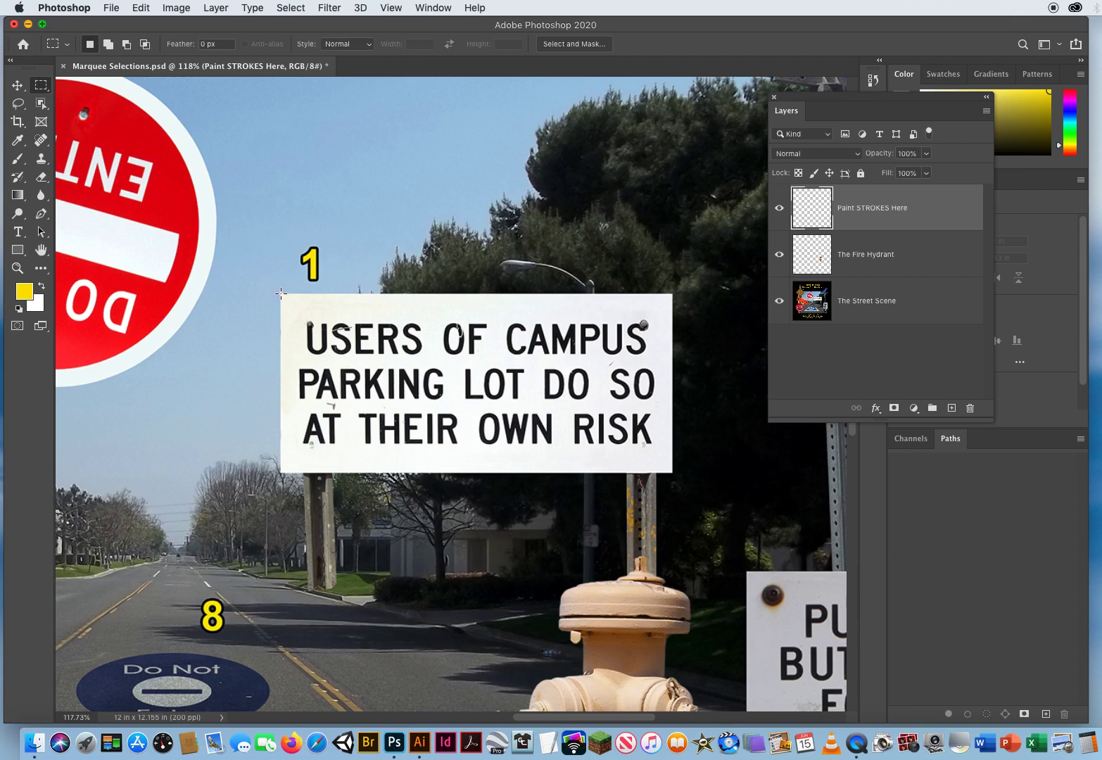
pyautogui.moveTo(282, 293); pyautogui.dragTo(673, 474)
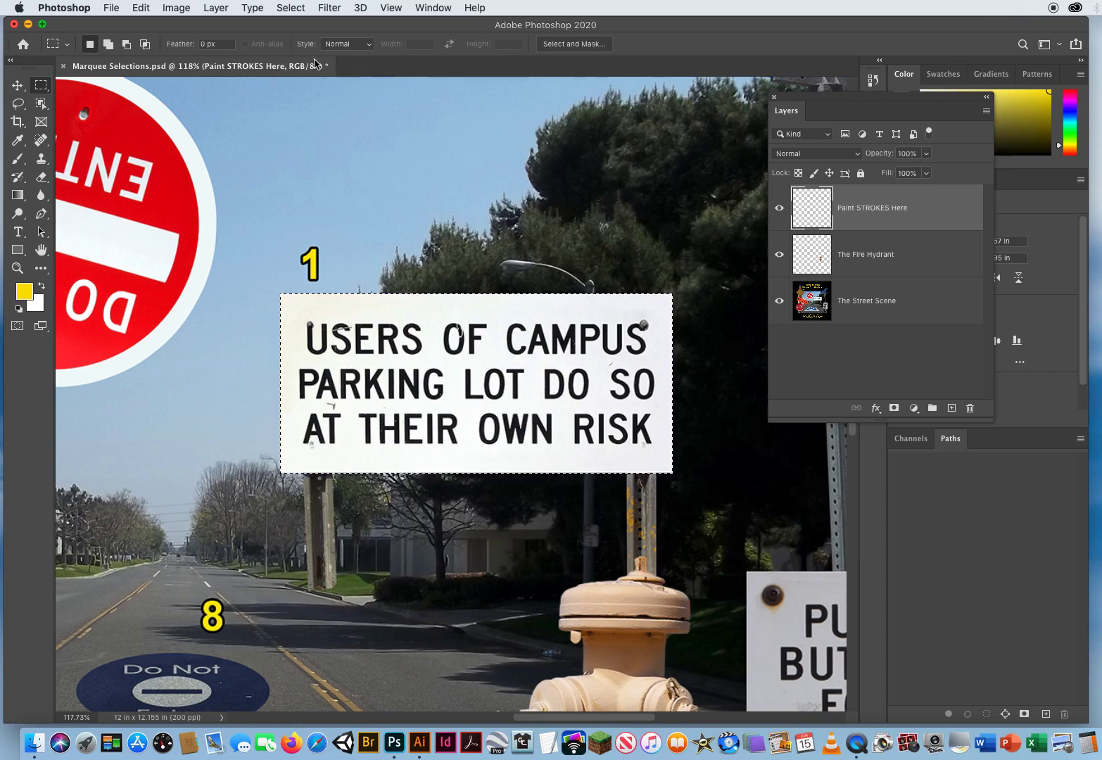
# Apply a 10 px yellow stroke centered on the selection around the parking lot sign and deselect.
pyautogui.click(142, 8)
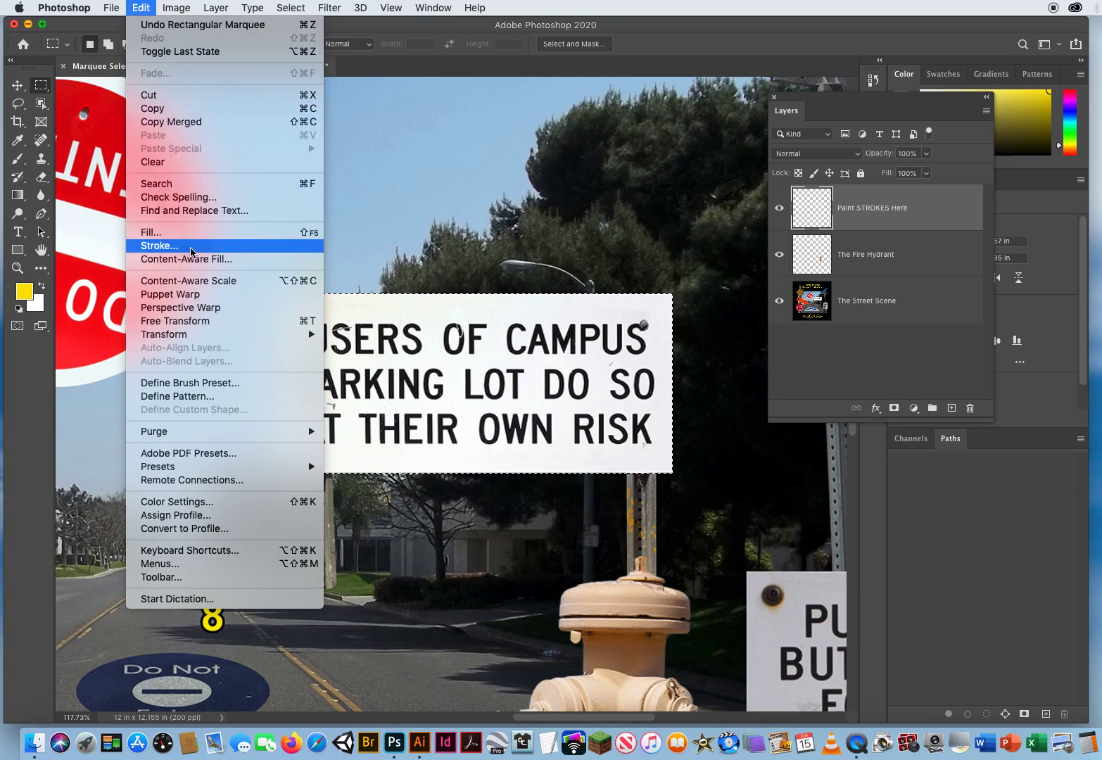
pyautogui.click(191, 246)
pyautogui.moveTo(591, 256)
pyautogui.mouseDown()
pyautogui.moveTo(534, 229)
pyautogui.moveTo(502, 164)
pyautogui.mouseUp()
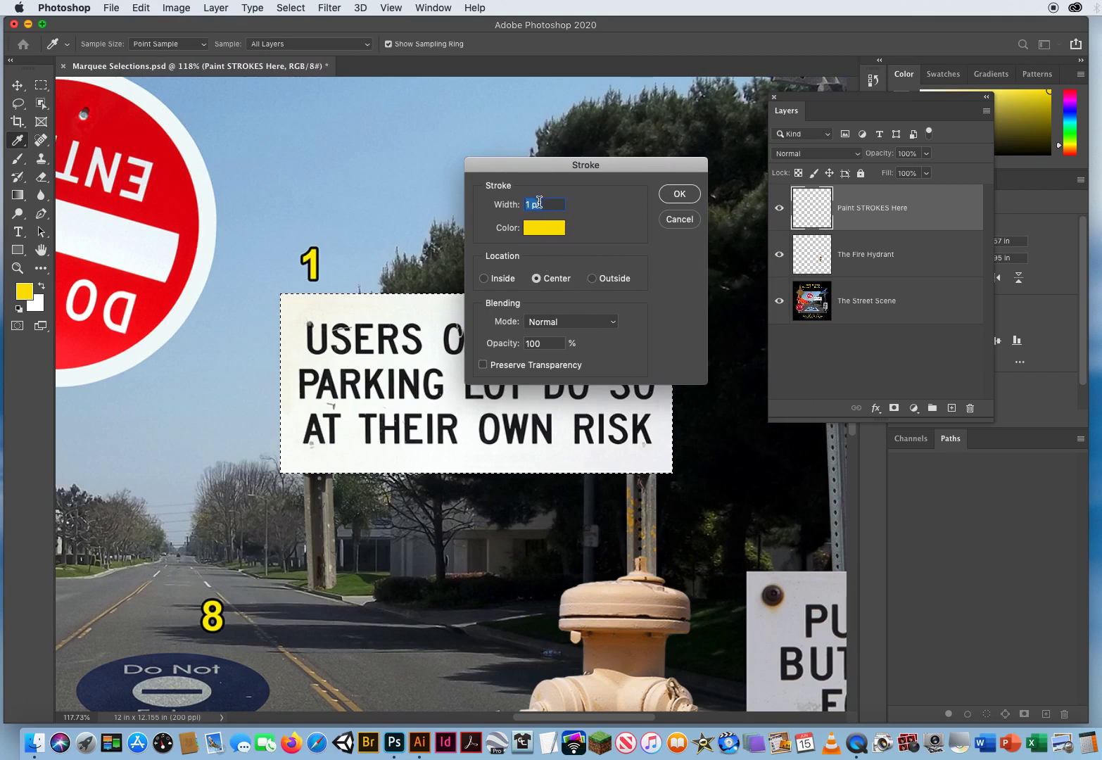
pyautogui.write('10')
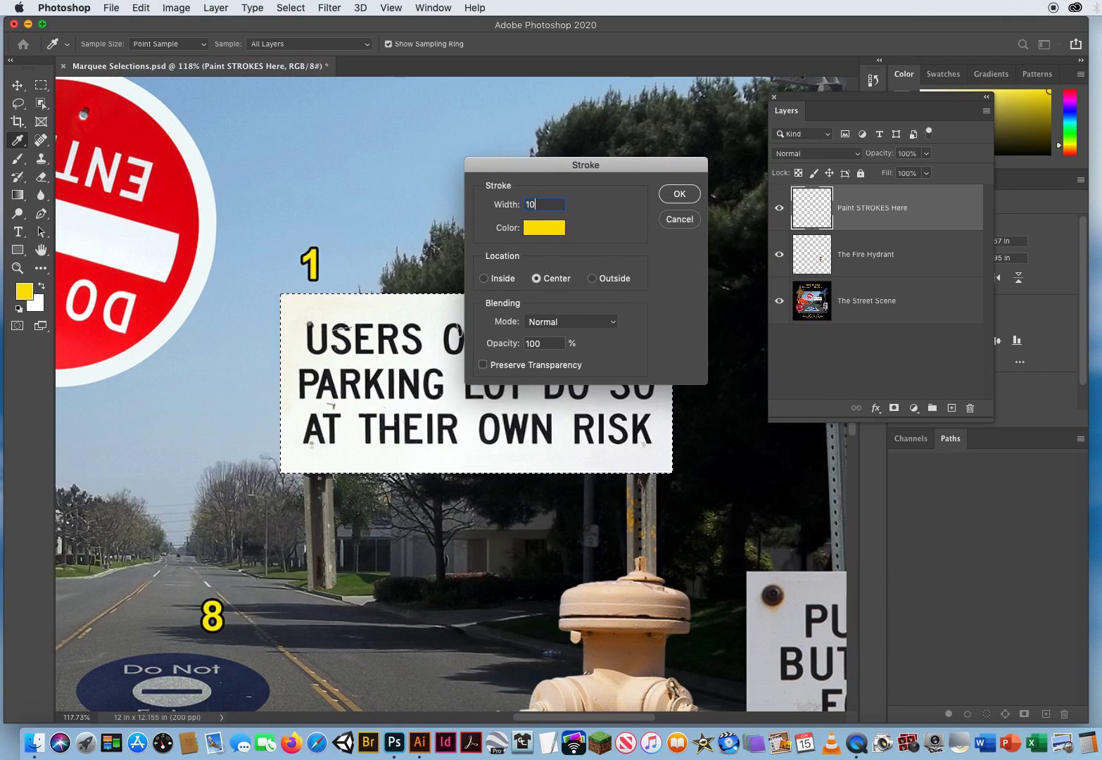
pyautogui.moveTo(506, 171); pyautogui.dragTo(563, 163)
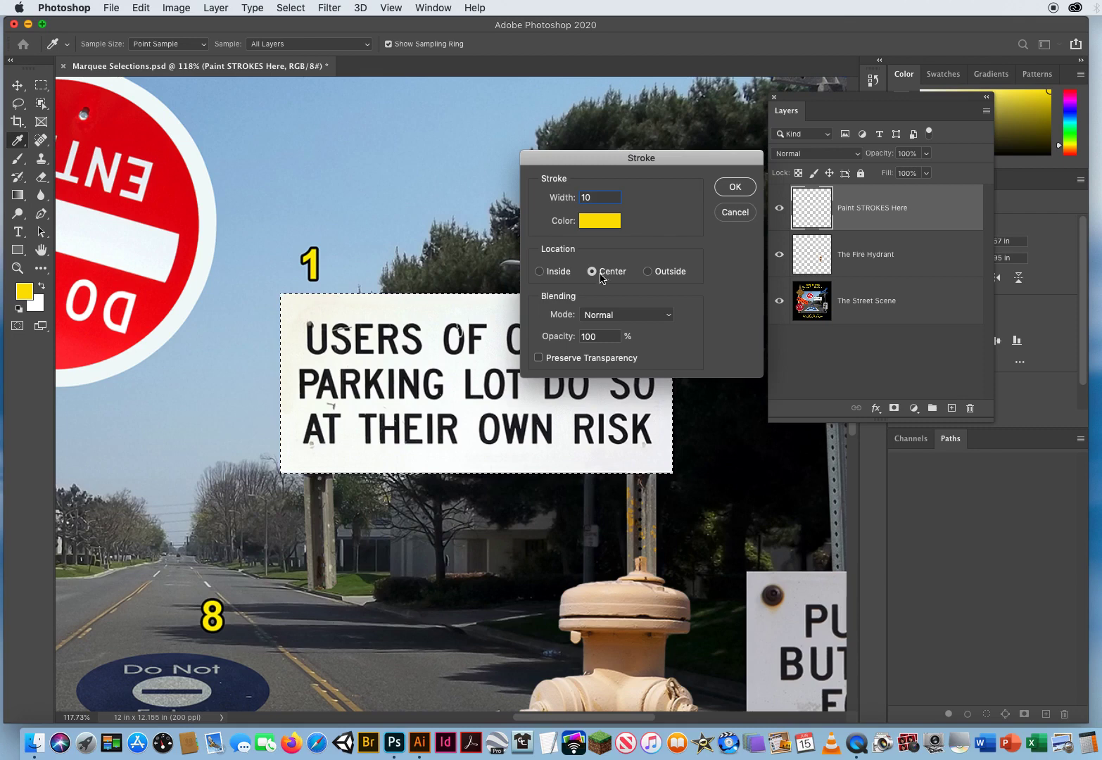
pyautogui.click(730, 188)
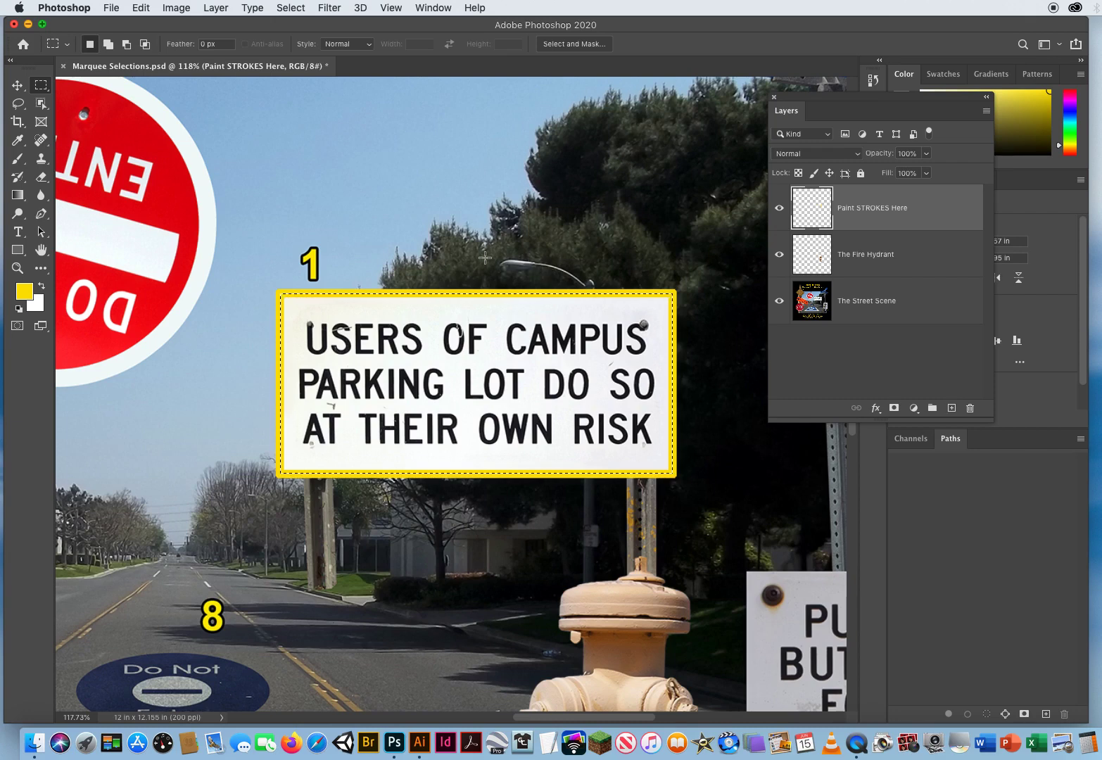
pyautogui.press('super+d')
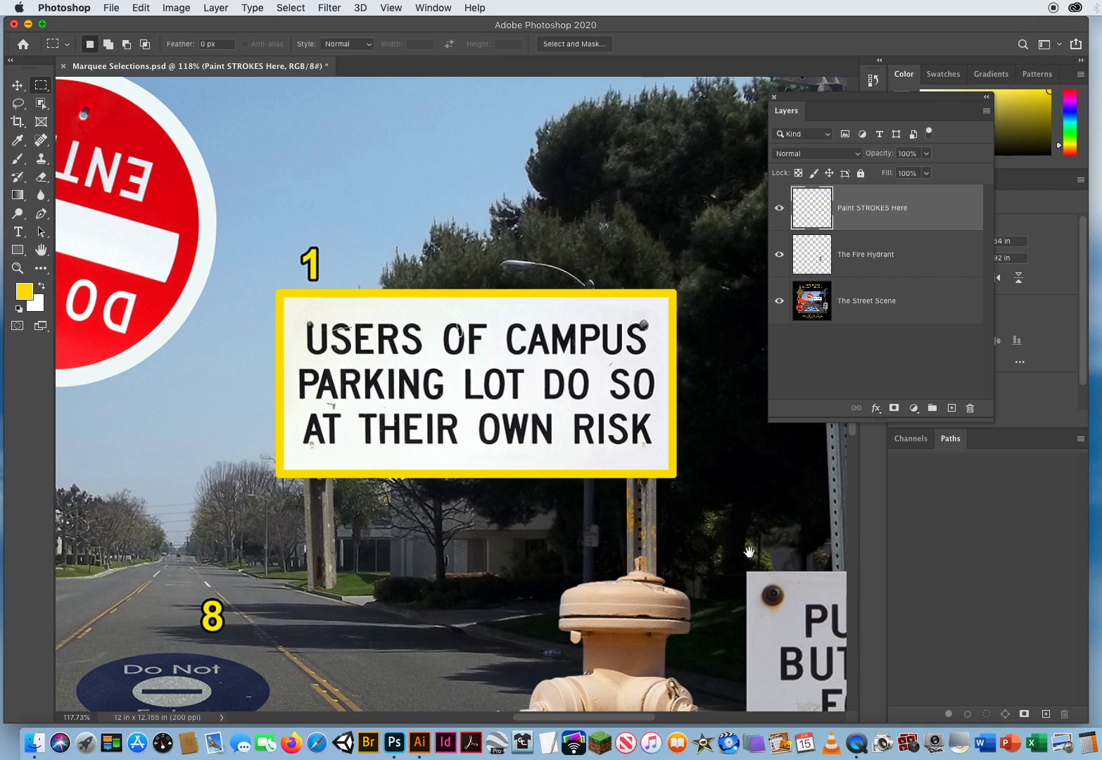
# Select the black pedestrian square, object 2, with a rectangular marquee, stroke it with 10 px yellow at Center, and deselect.
pyautogui.moveTo(741, 548); pyautogui.dragTo(342, 180)
pyautogui.moveTo(498, 446); pyautogui.dragTo(470, 408)
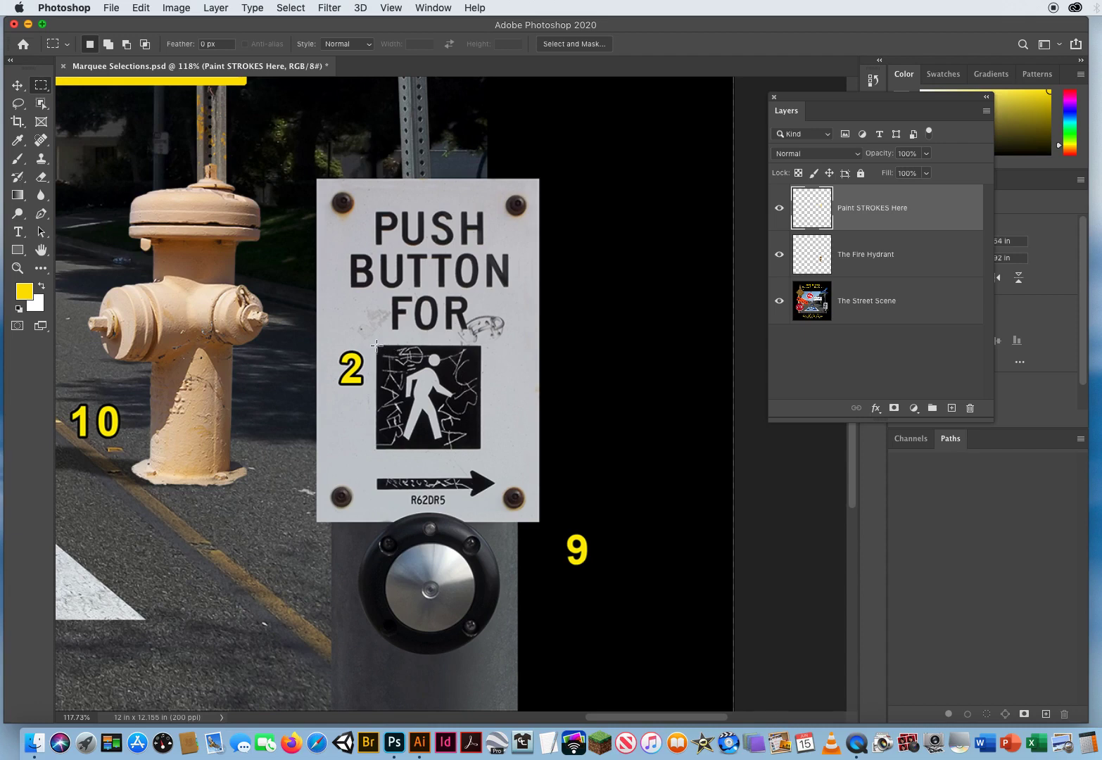
pyautogui.moveTo(376, 345); pyautogui.dragTo(482, 451)
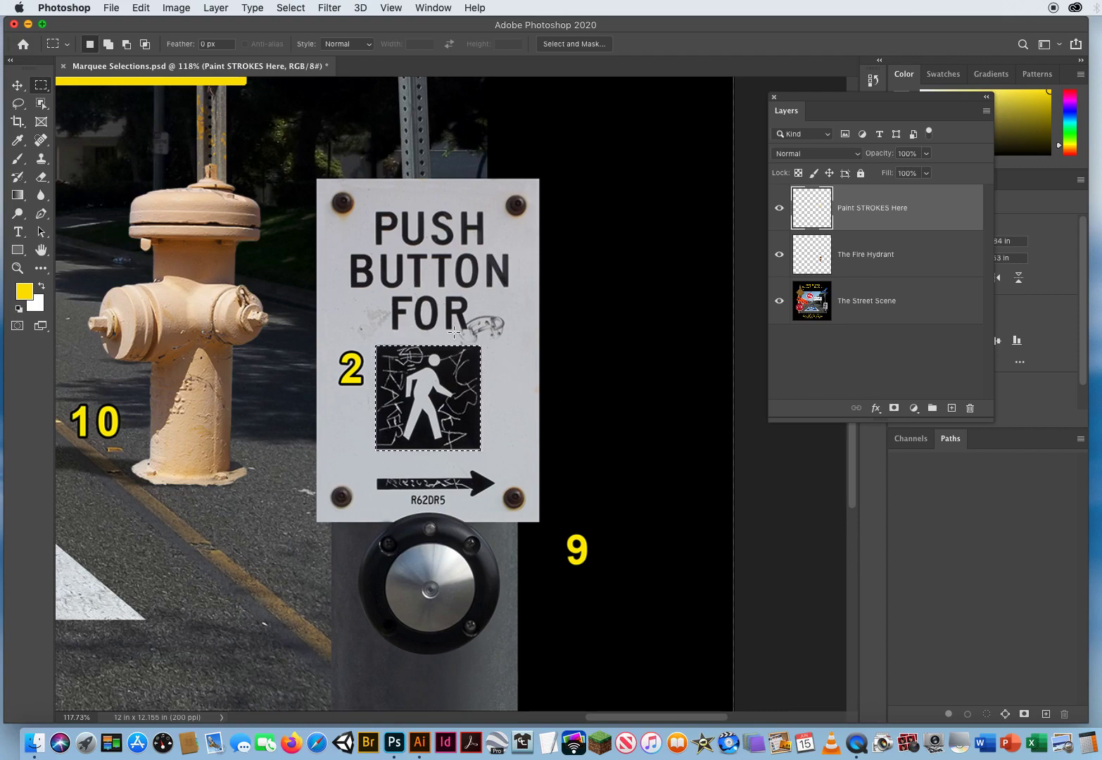
pyautogui.click(141, 7)
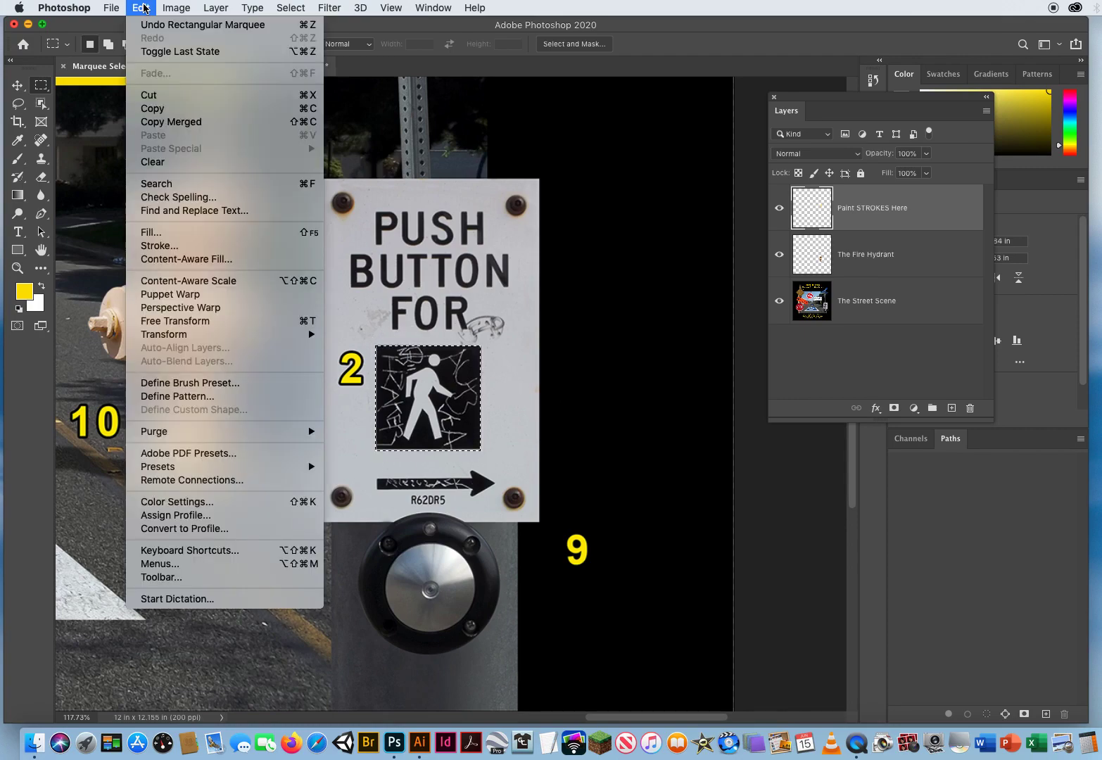
pyautogui.click(169, 246)
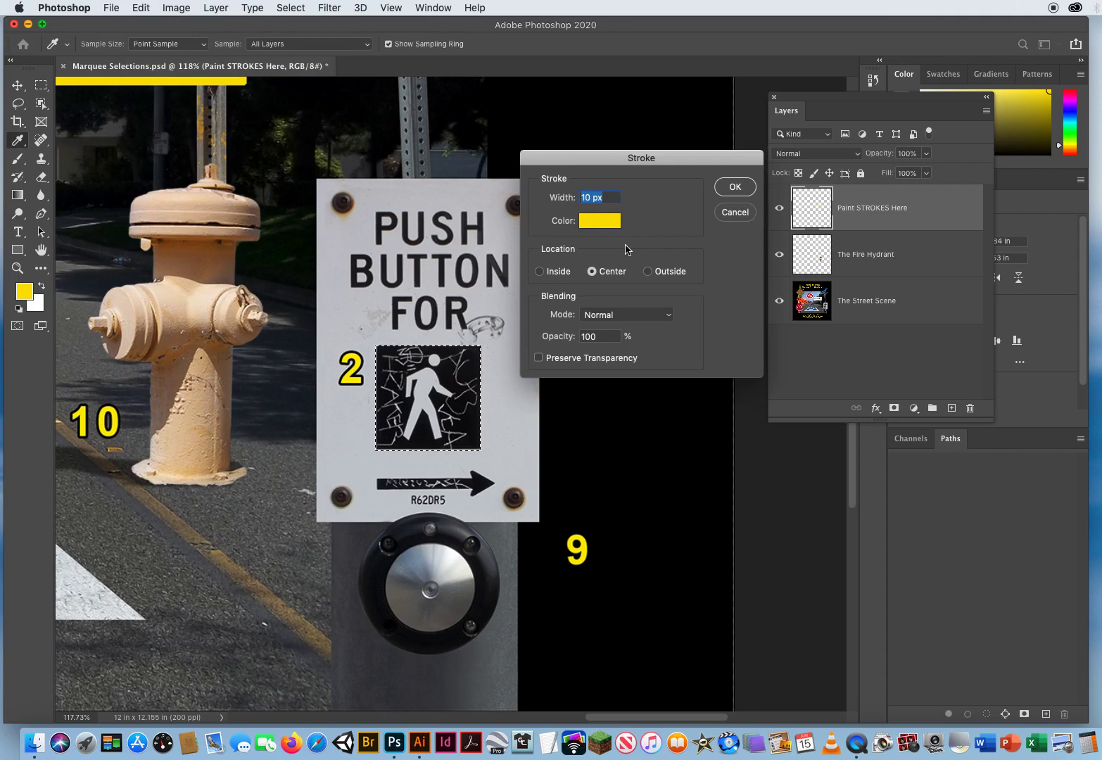
pyautogui.click(734, 188)
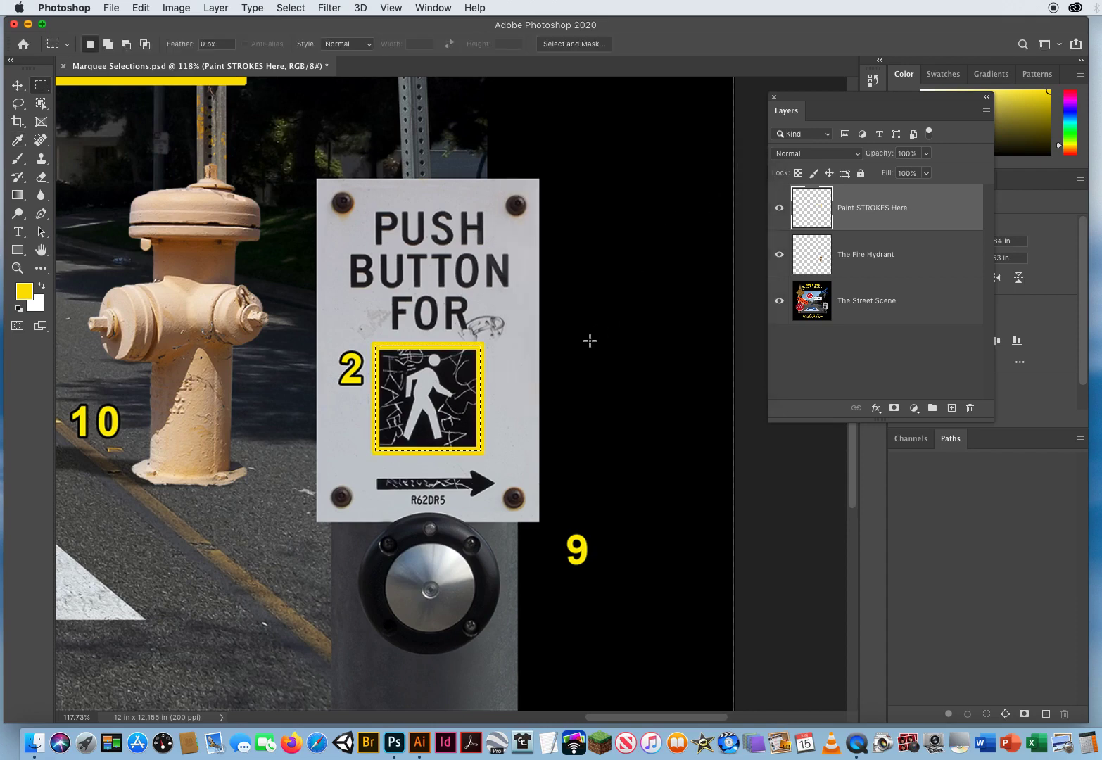
pyautogui.press('super+d')
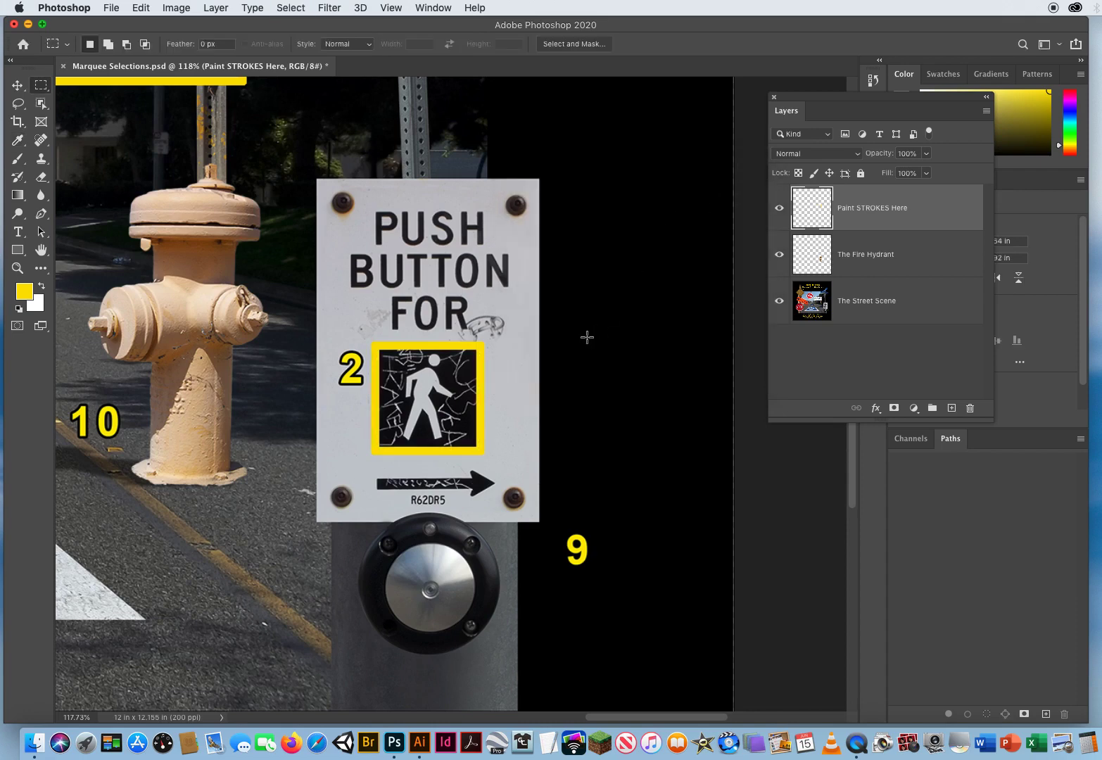
# Draw a rectangular marquee enclosing the painted wheelchair parking symbol, object 3, from its lower corners to its upper edge.
pyautogui.press('space')
pyautogui.moveTo(181, 139); pyautogui.dragTo(499, 449)
pyautogui.moveTo(415, 167); pyautogui.dragTo(362, 479)
pyautogui.moveTo(529, 281); pyautogui.dragTo(746, 186)
pyautogui.moveTo(133, 515); pyautogui.dragTo(508, 293)
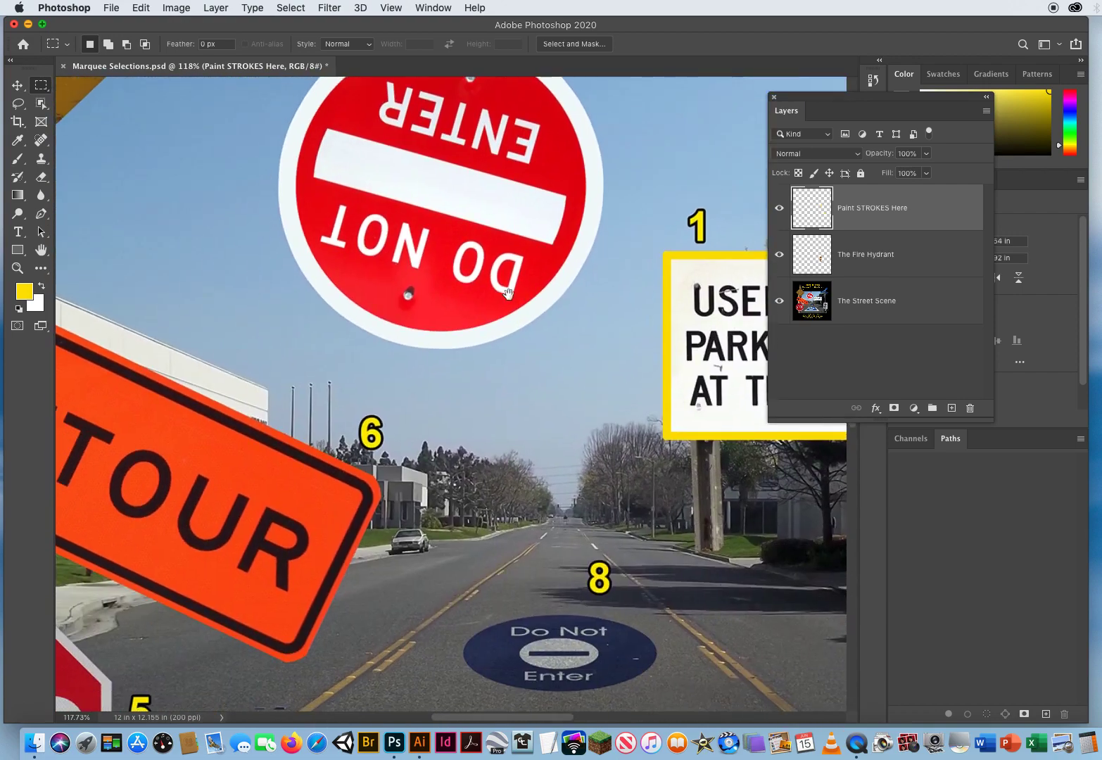
pyautogui.moveTo(355, 532); pyautogui.dragTo(553, 273)
pyautogui.moveTo(493, 579); pyautogui.dragTo(245, 361)
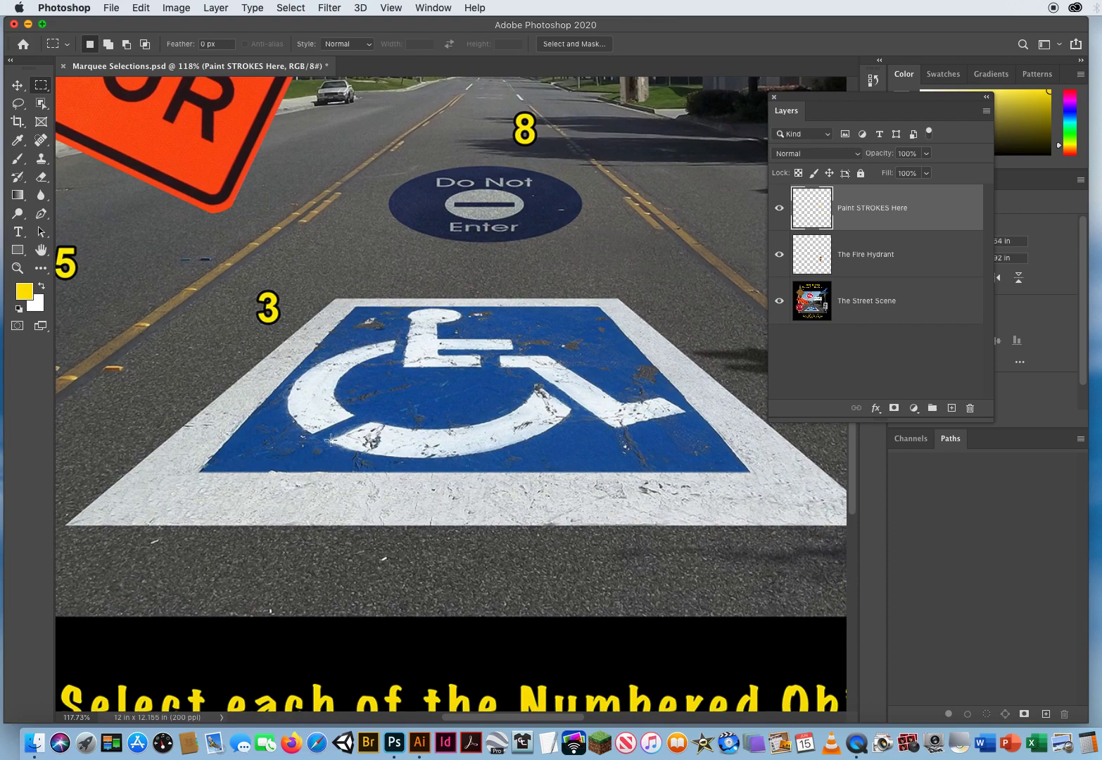
pyautogui.click(22, 268)
pyautogui.moveTo(527, 364); pyautogui.dragTo(479, 367)
pyautogui.press('space')
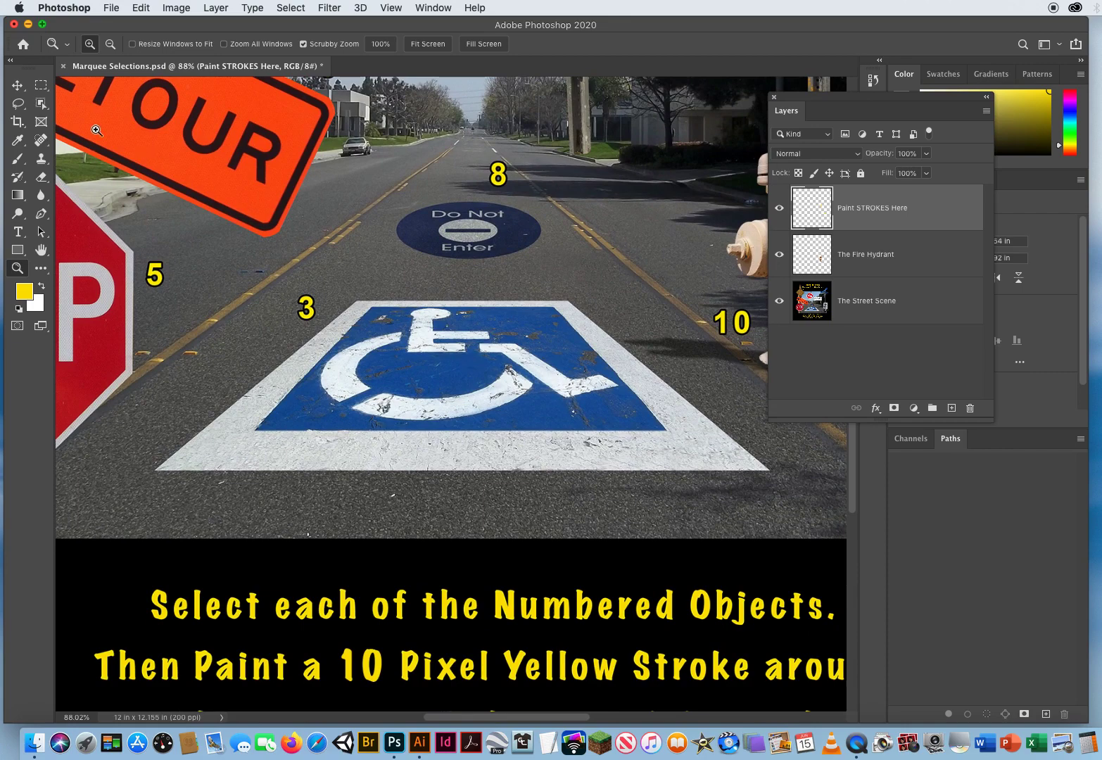
pyautogui.click(40, 88)
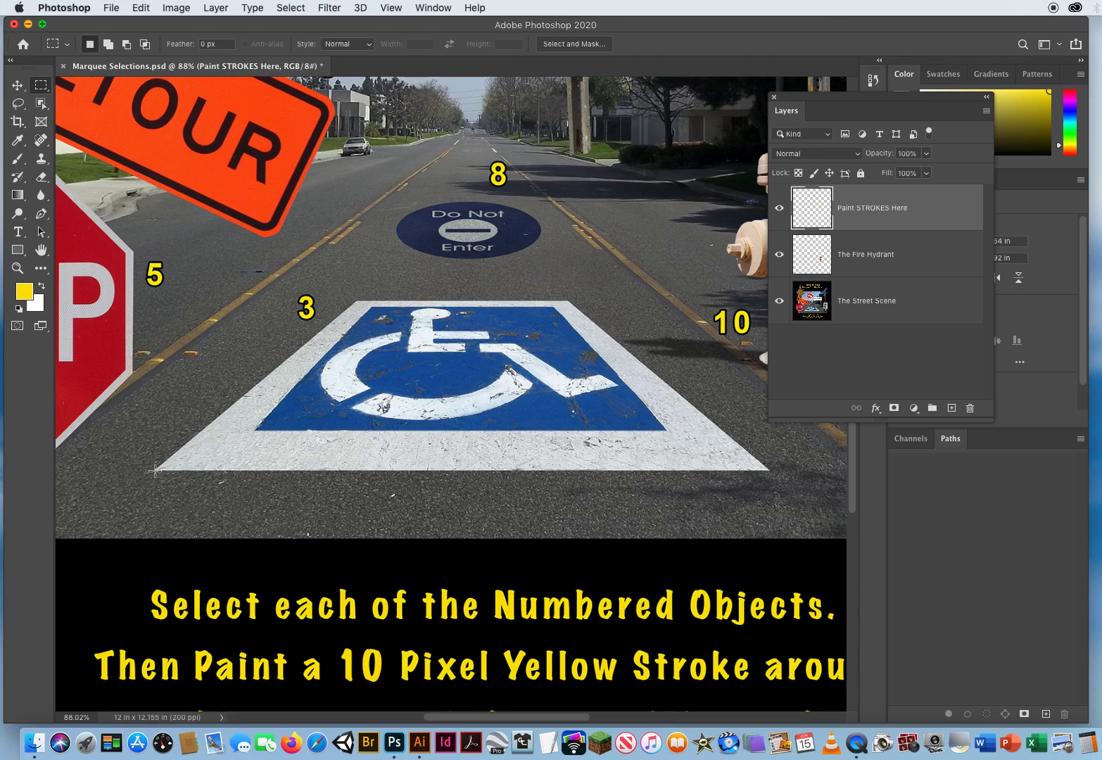
pyautogui.moveTo(155, 470); pyautogui.dragTo(770, 300)
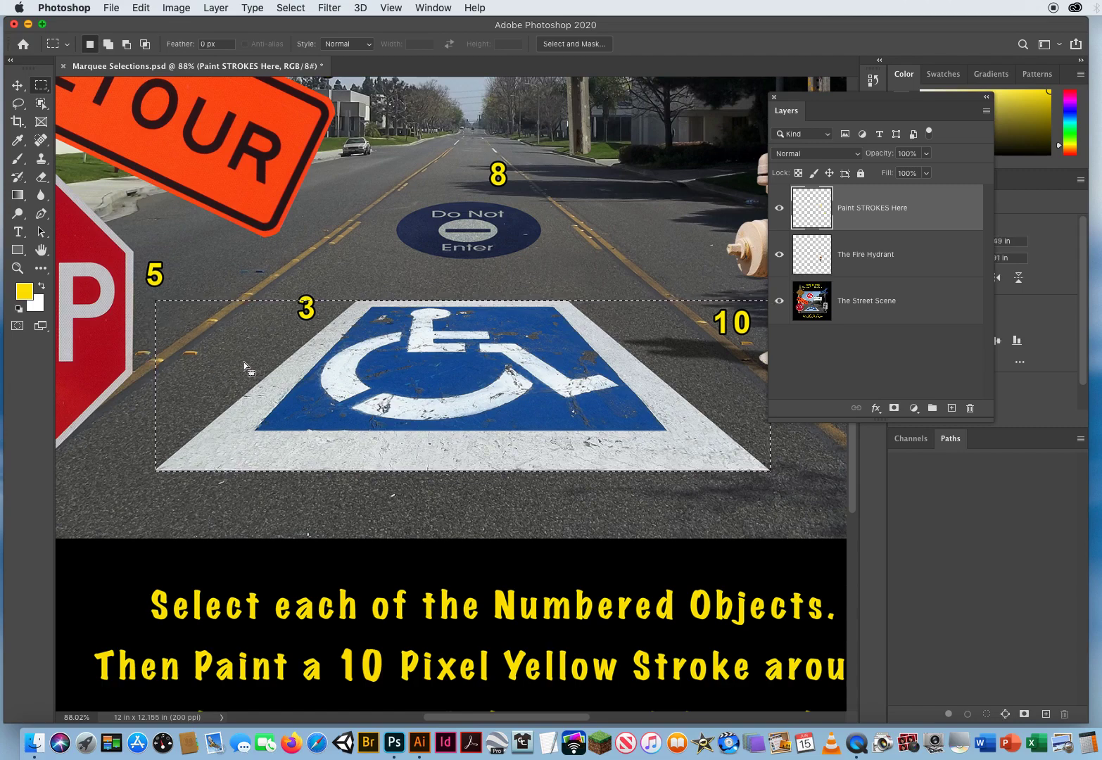
# Try to scale the contents of the marquee around the parking symbol on the Paint STROKES Here layer with Transform Scale.
pyautogui.moveTo(245, 359); pyautogui.dragTo(190, 355)
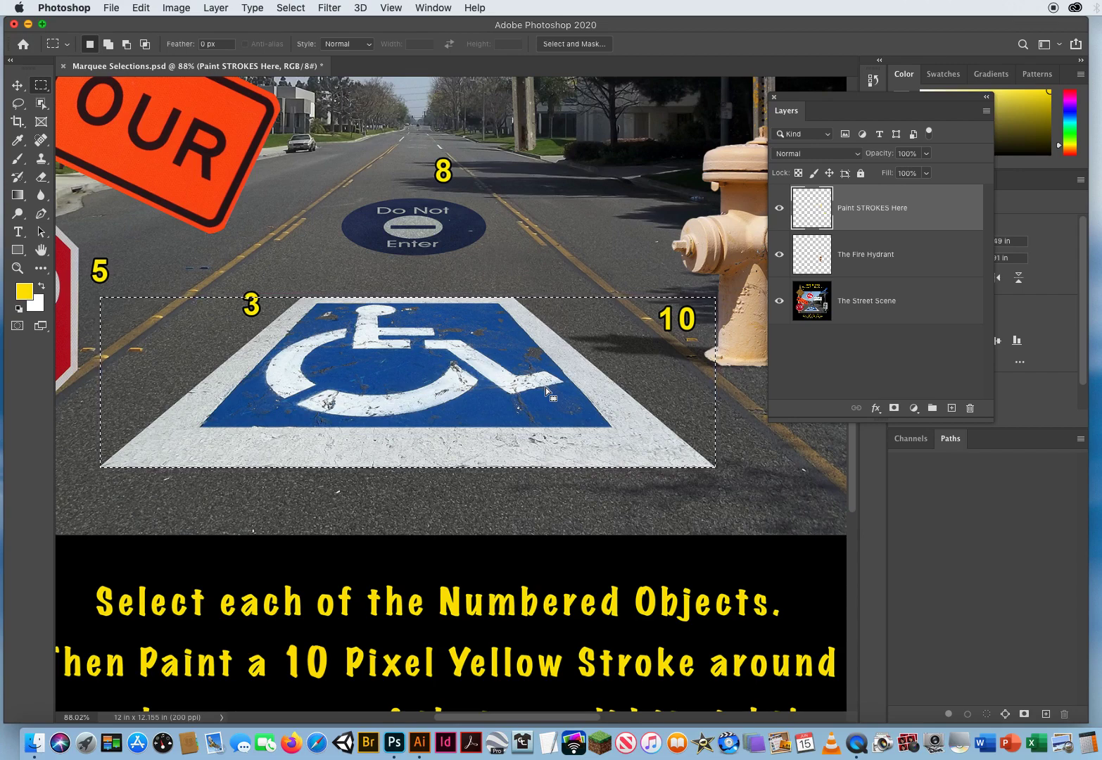
pyautogui.click(139, 8)
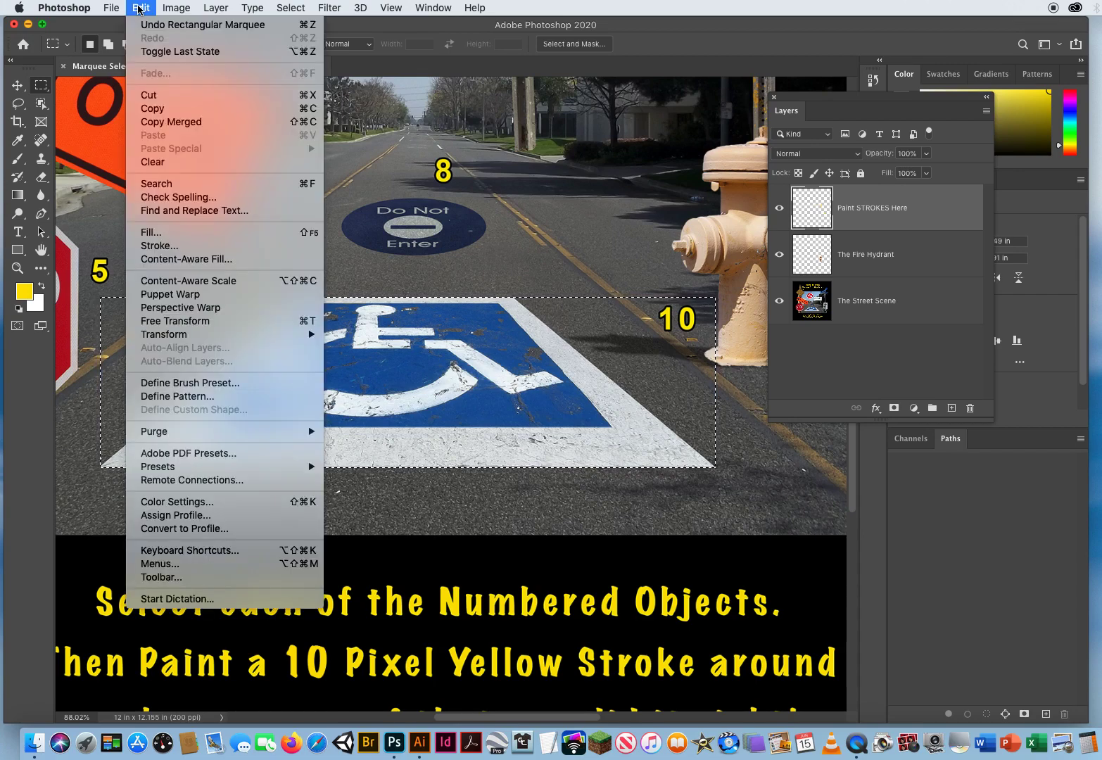
pyautogui.moveTo(173, 339)
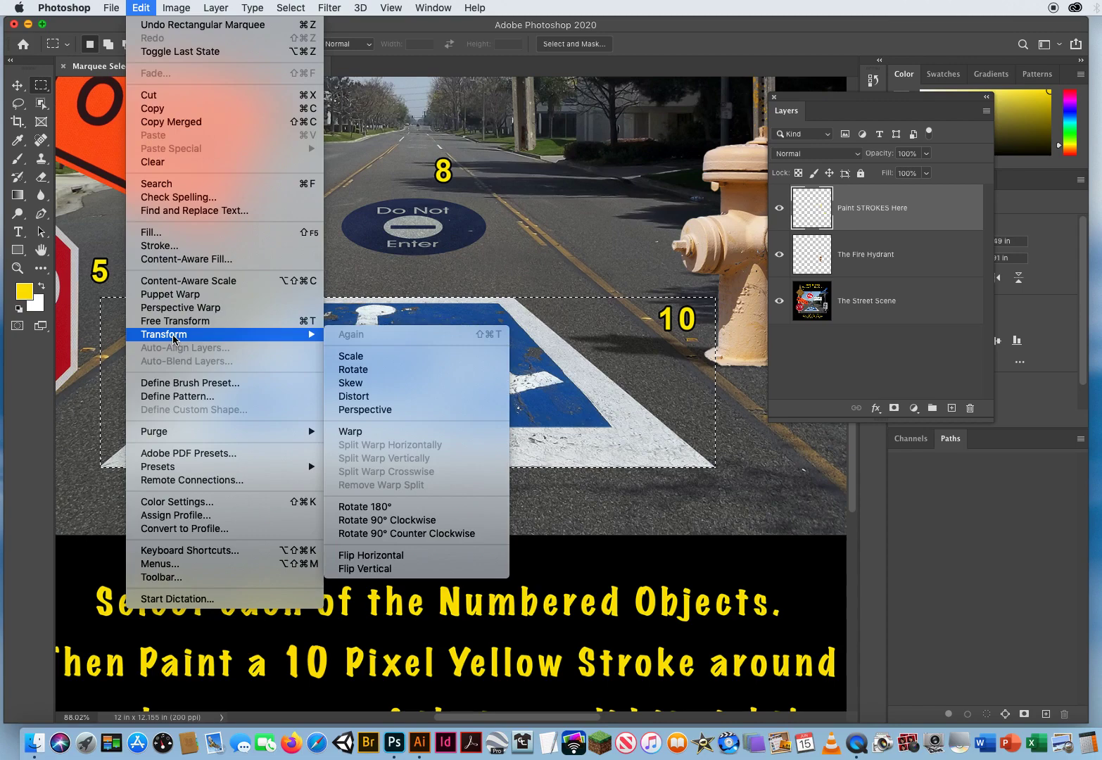
pyautogui.click(379, 356)
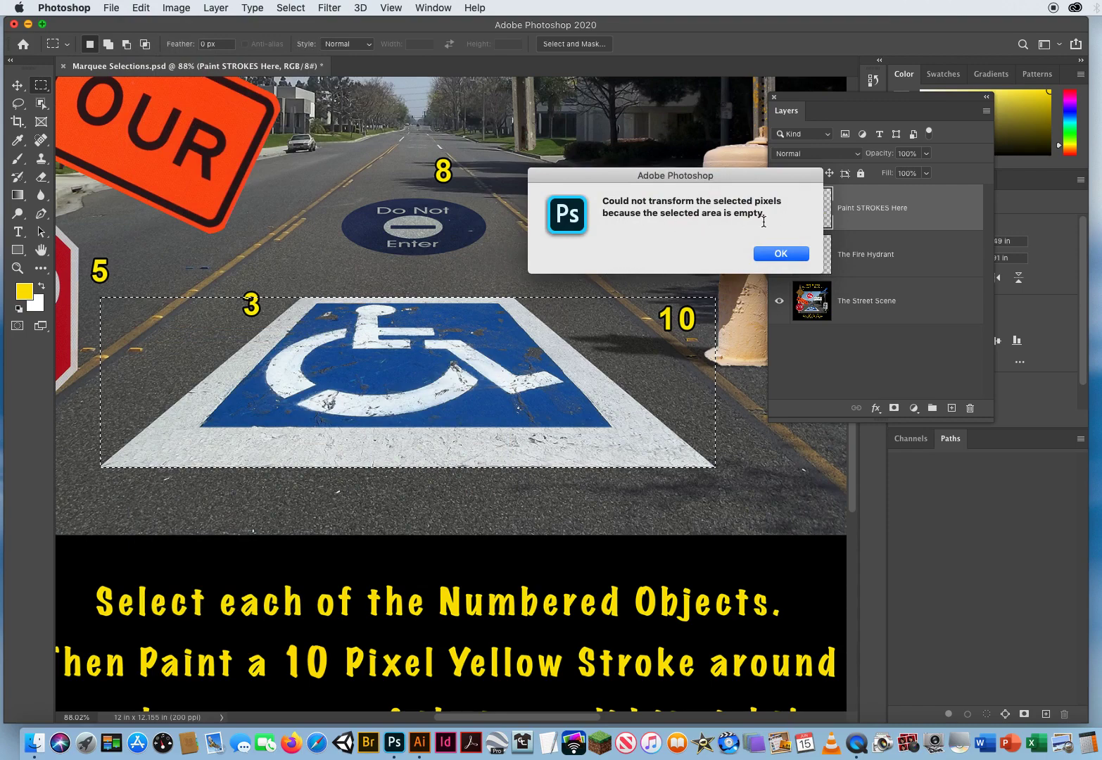
pyautogui.click(781, 254)
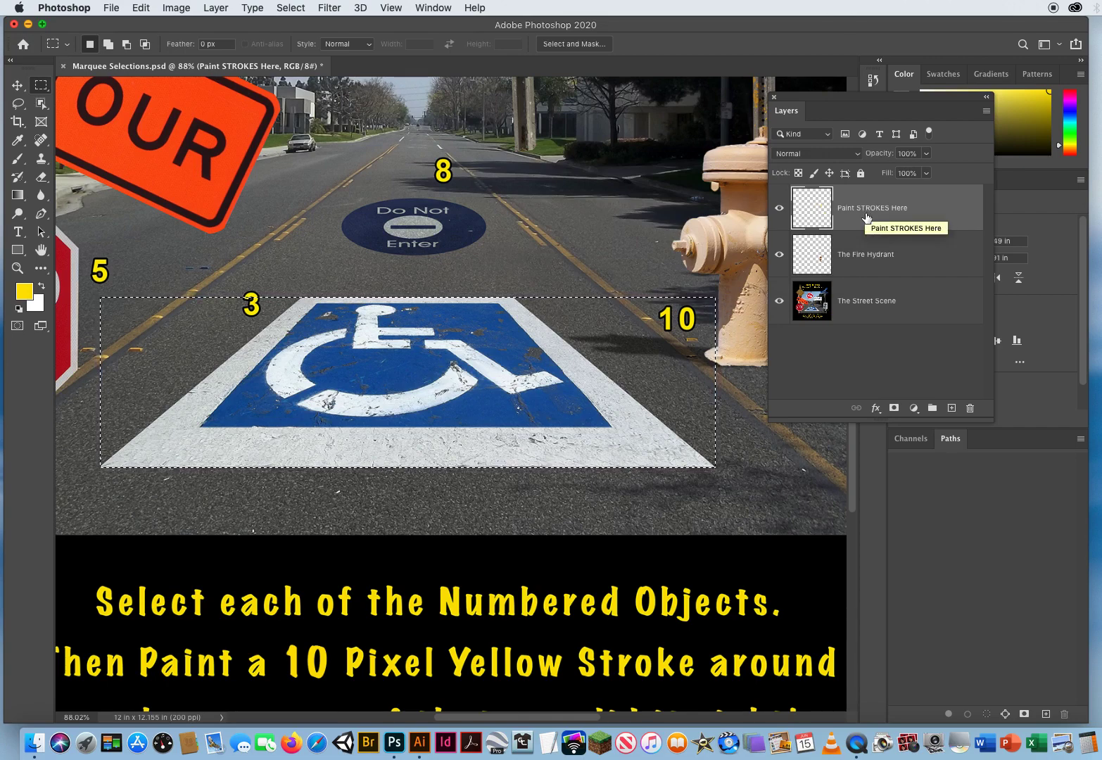
# Hide The Fire Hydrant and The Street Scene layers to inspect the Paint STROKES Here layer alone, and show both again.
pyautogui.moveTo(779, 255); pyautogui.dragTo(781, 310)
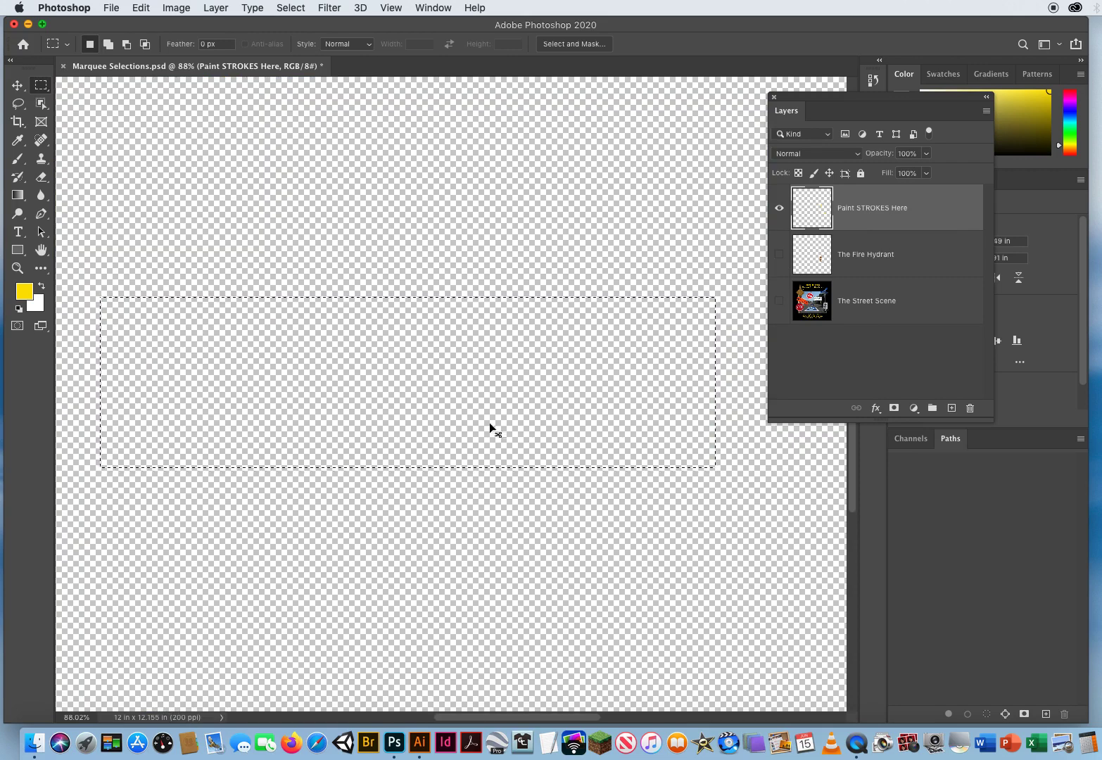
pyautogui.click(779, 254)
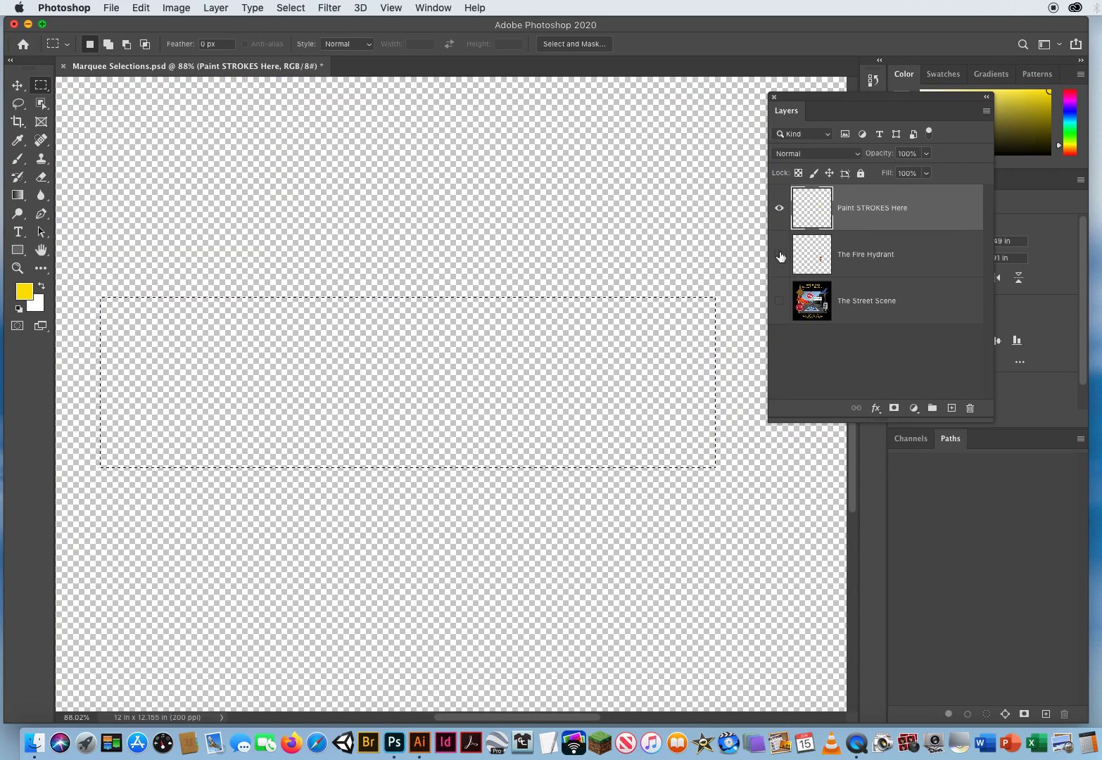
pyautogui.click(779, 300)
pyautogui.click(141, 7)
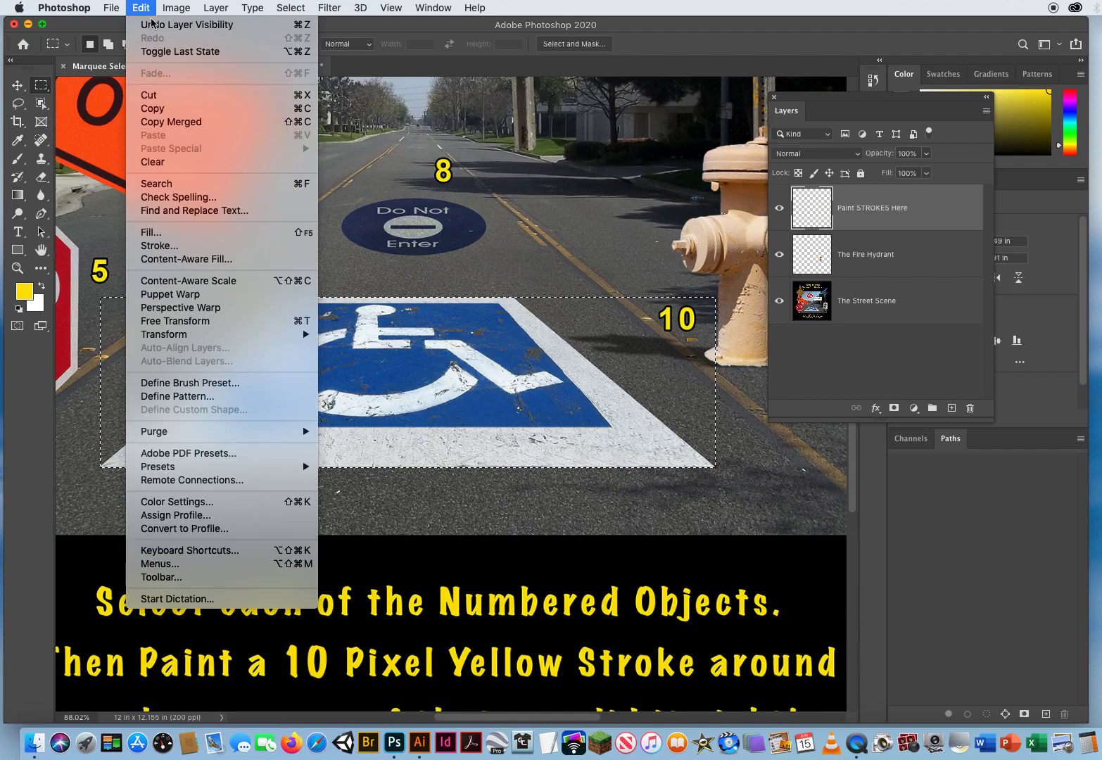
pyautogui.moveTo(185, 341)
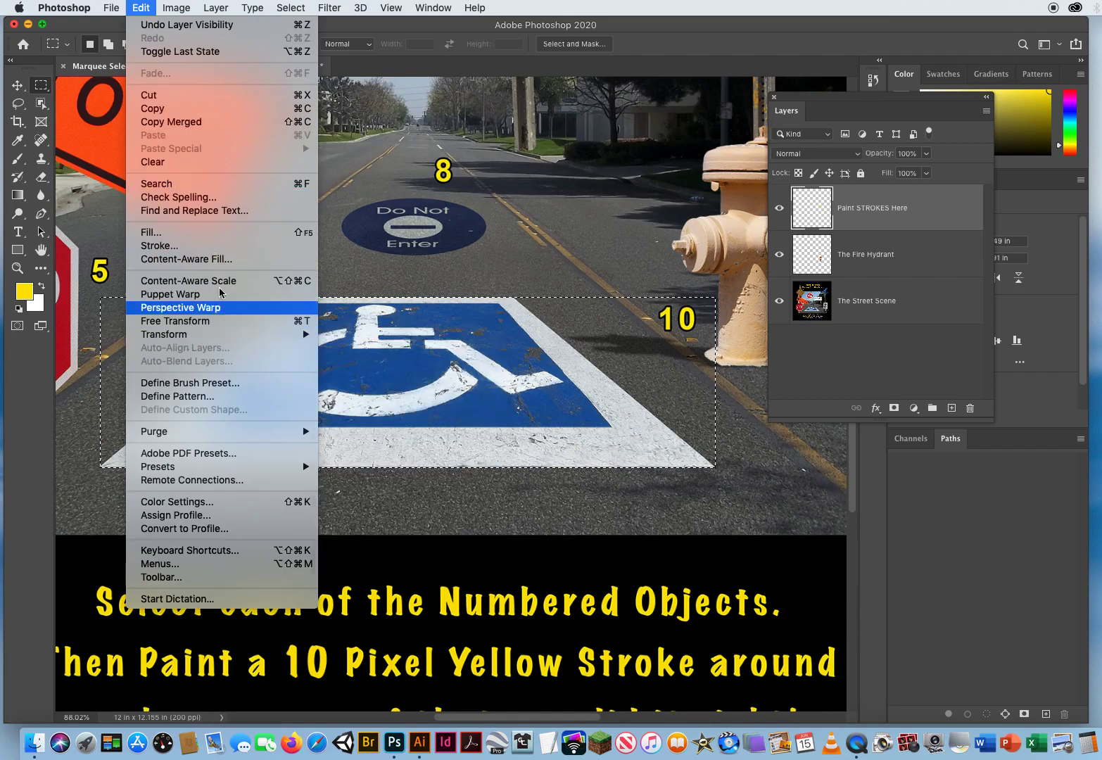
pyautogui.moveTo(342, 14)
pyautogui.click(250, 23)
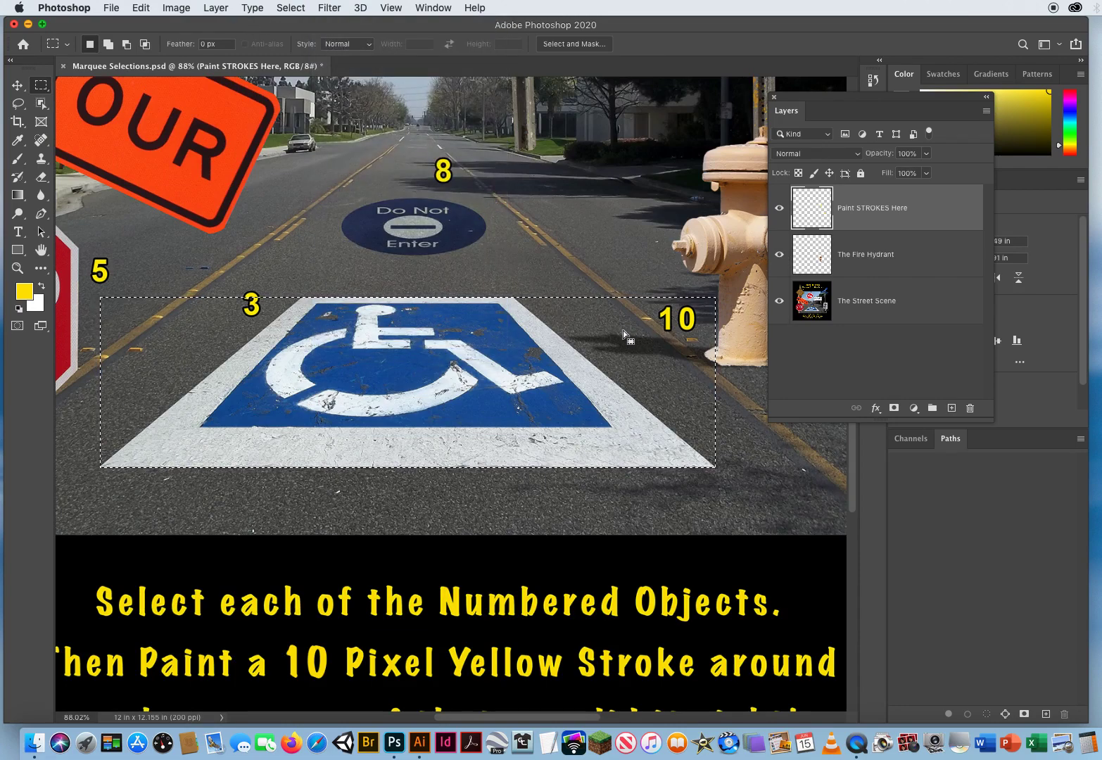
# Try scaling the marquee selection around the parking symbol proportionally to about 59% with Transform Selection.
pyautogui.click(288, 8)
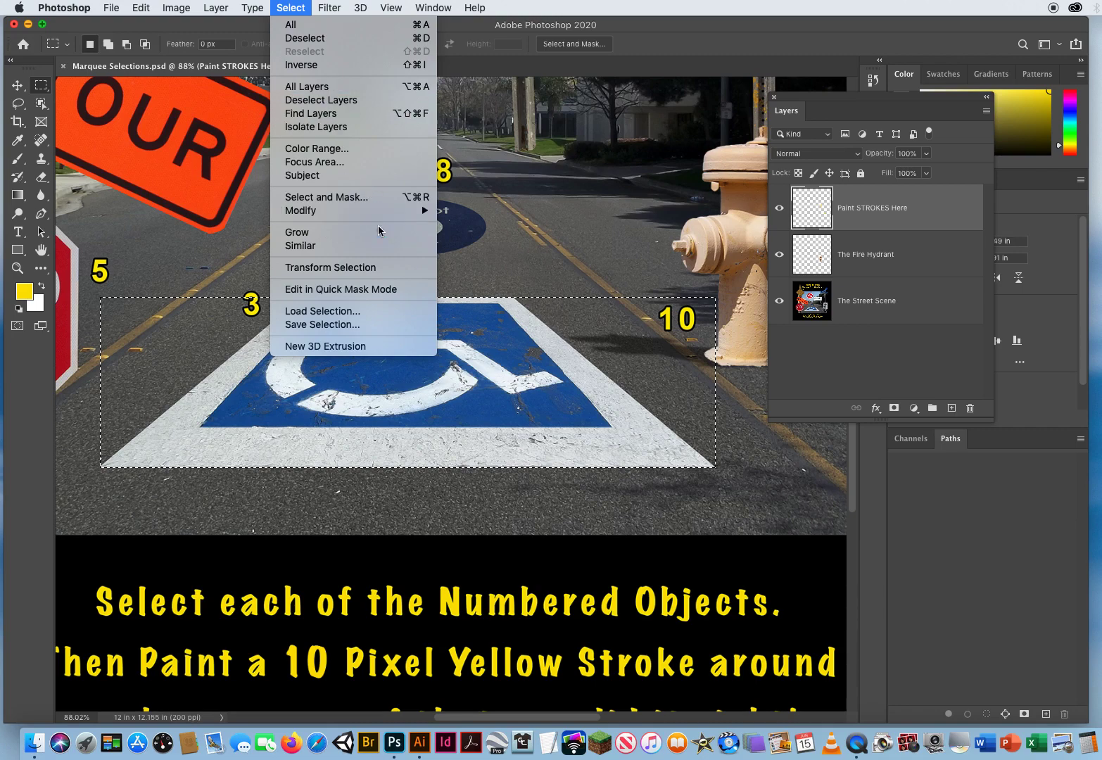
pyautogui.click(356, 267)
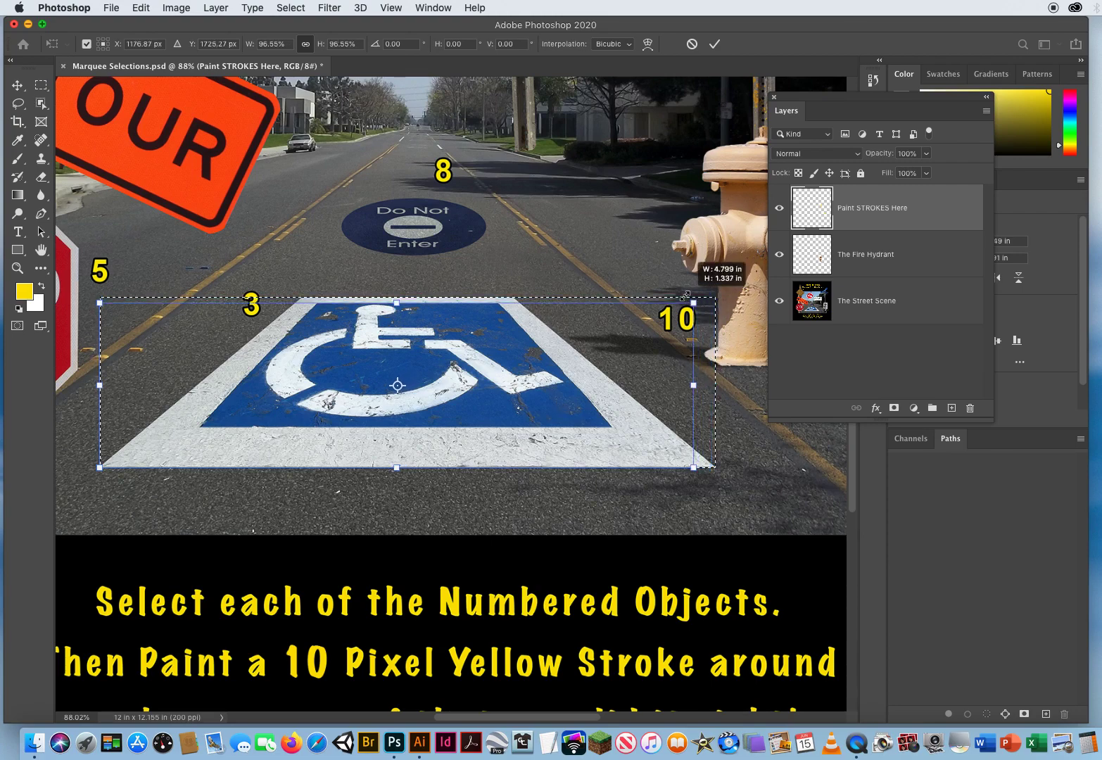
pyautogui.moveTo(714, 297); pyautogui.dragTo(450, 342)
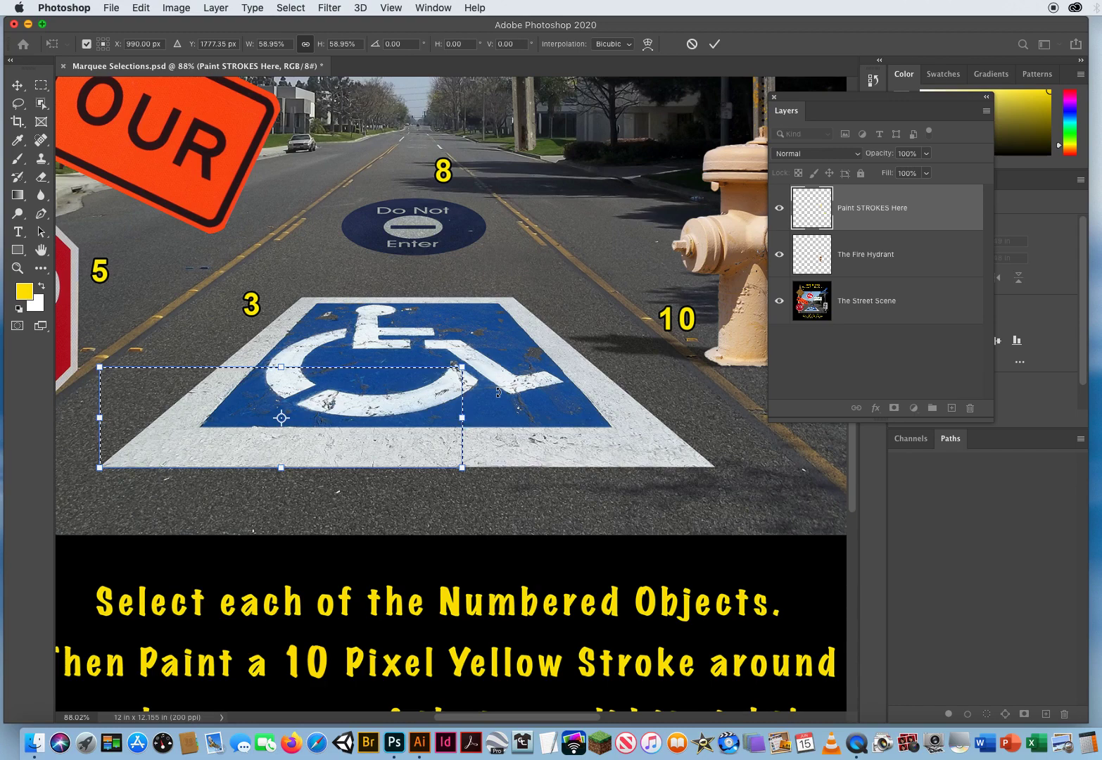
pyautogui.press('Escape')
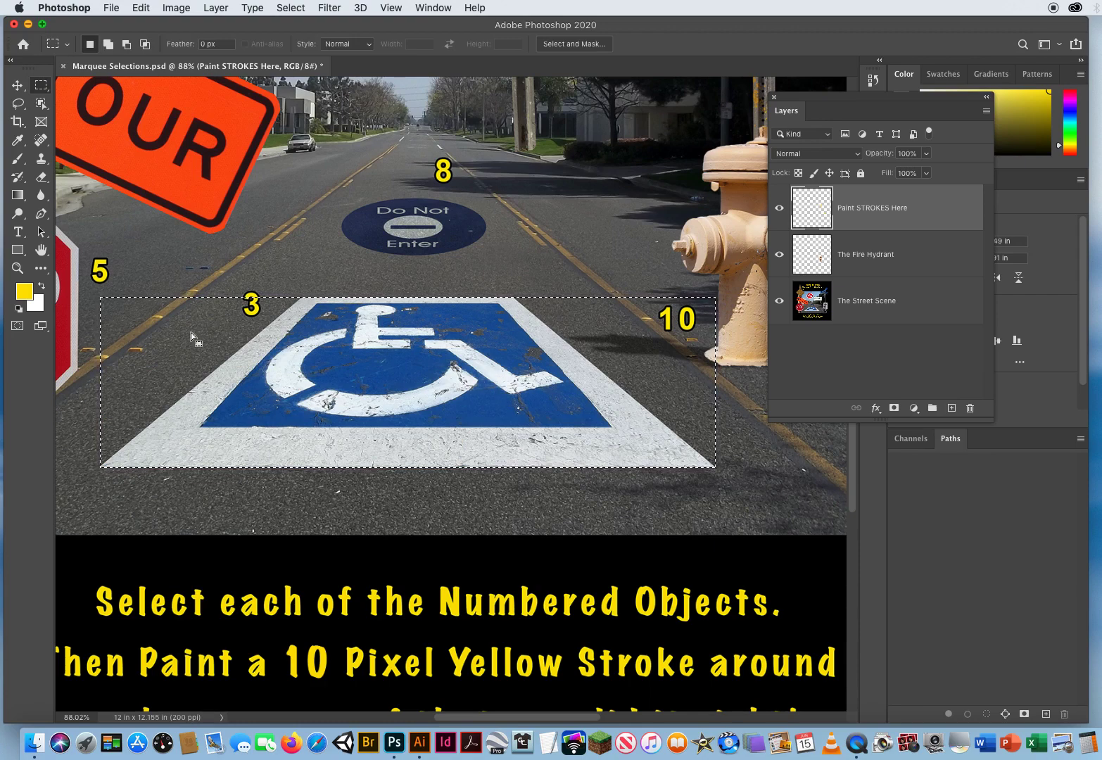
# Apply a Perspective transform to the selection, pulling its upper corners inward to match the parking symbol's trapezoid outline, and commit it.
pyautogui.click(296, 11)
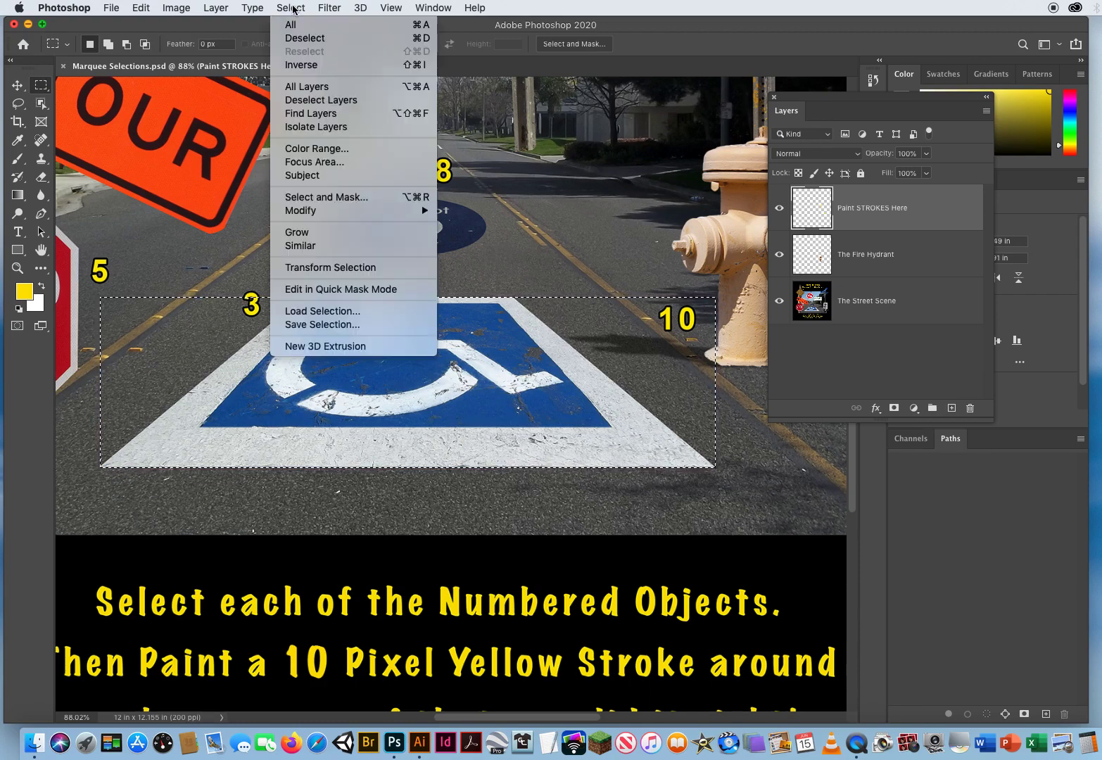
pyautogui.click(314, 268)
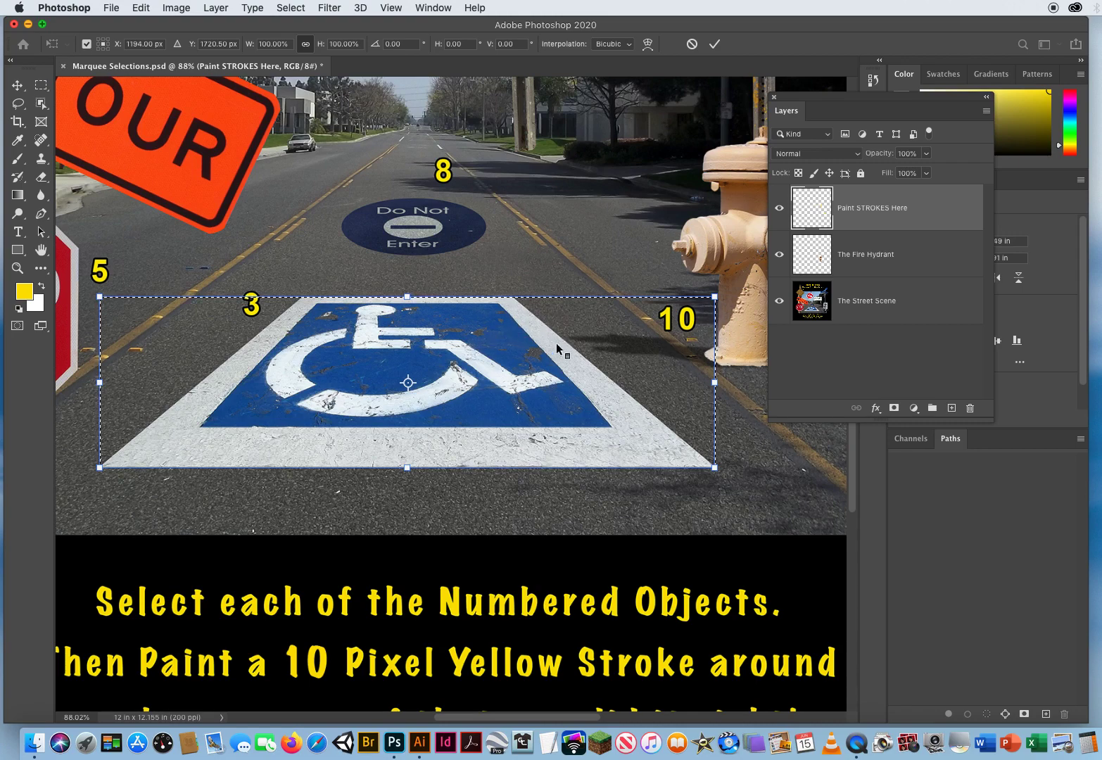
pyautogui.rightClick(522, 336)
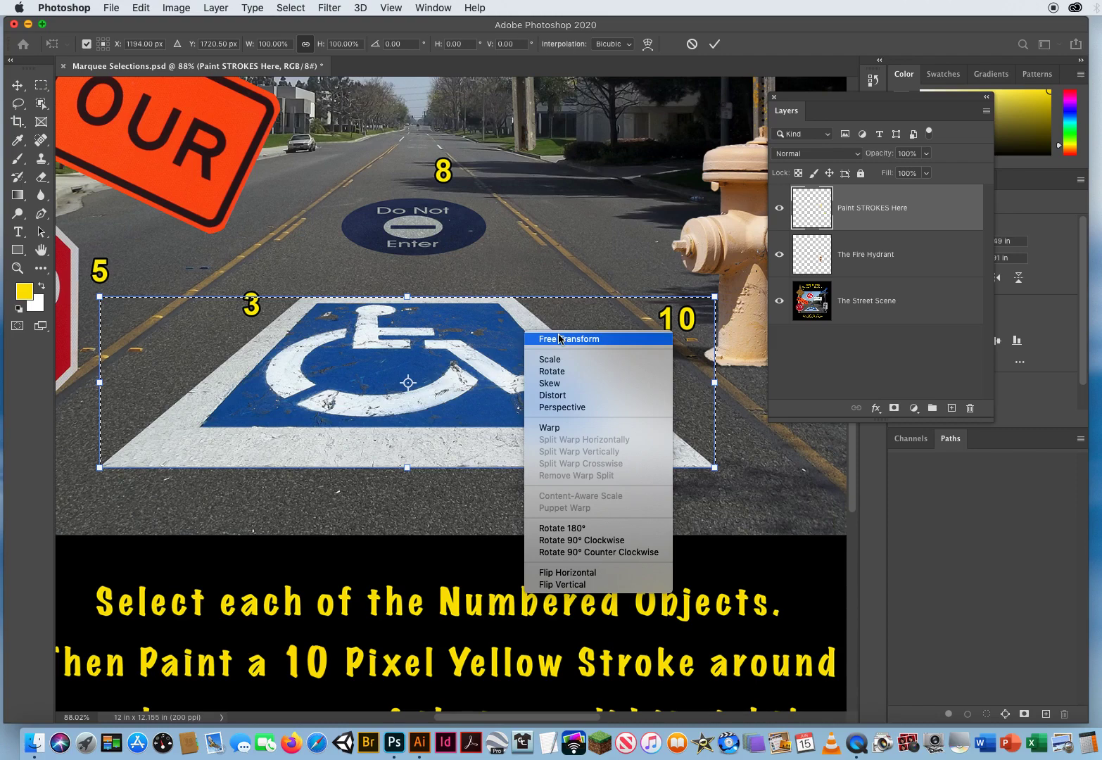
pyautogui.click(597, 409)
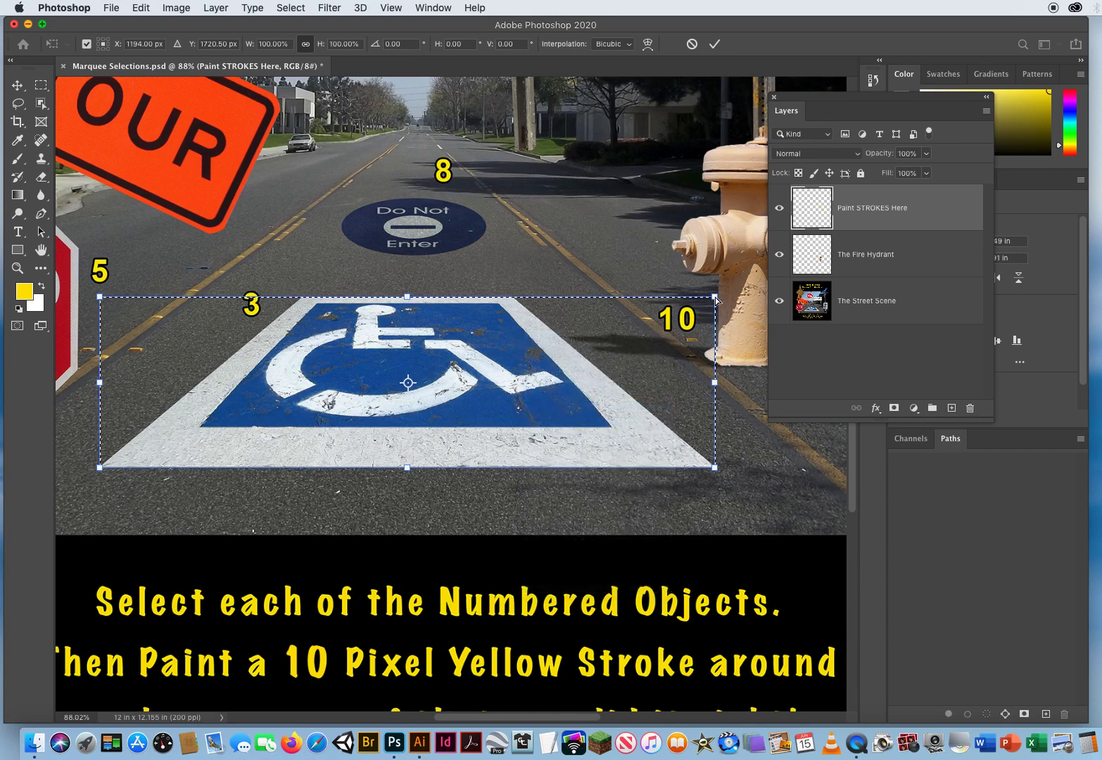
pyautogui.moveTo(715, 300); pyautogui.dragTo(623, 298)
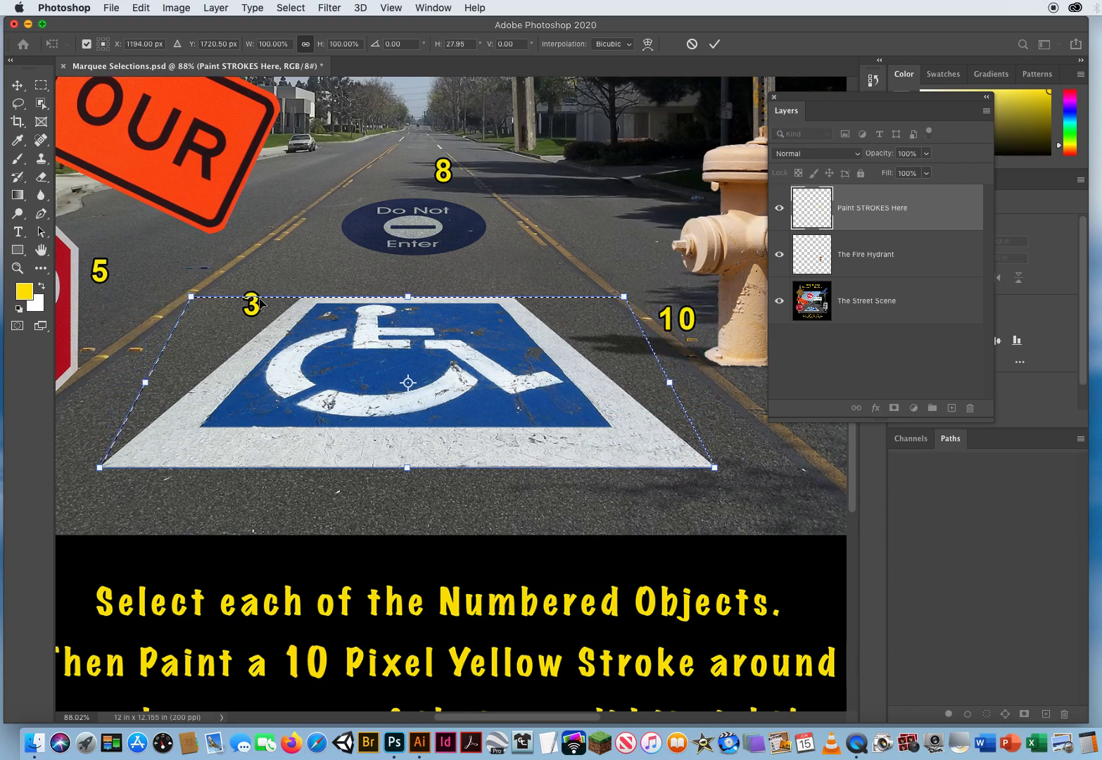
pyautogui.moveTo(190, 296); pyautogui.dragTo(282, 303)
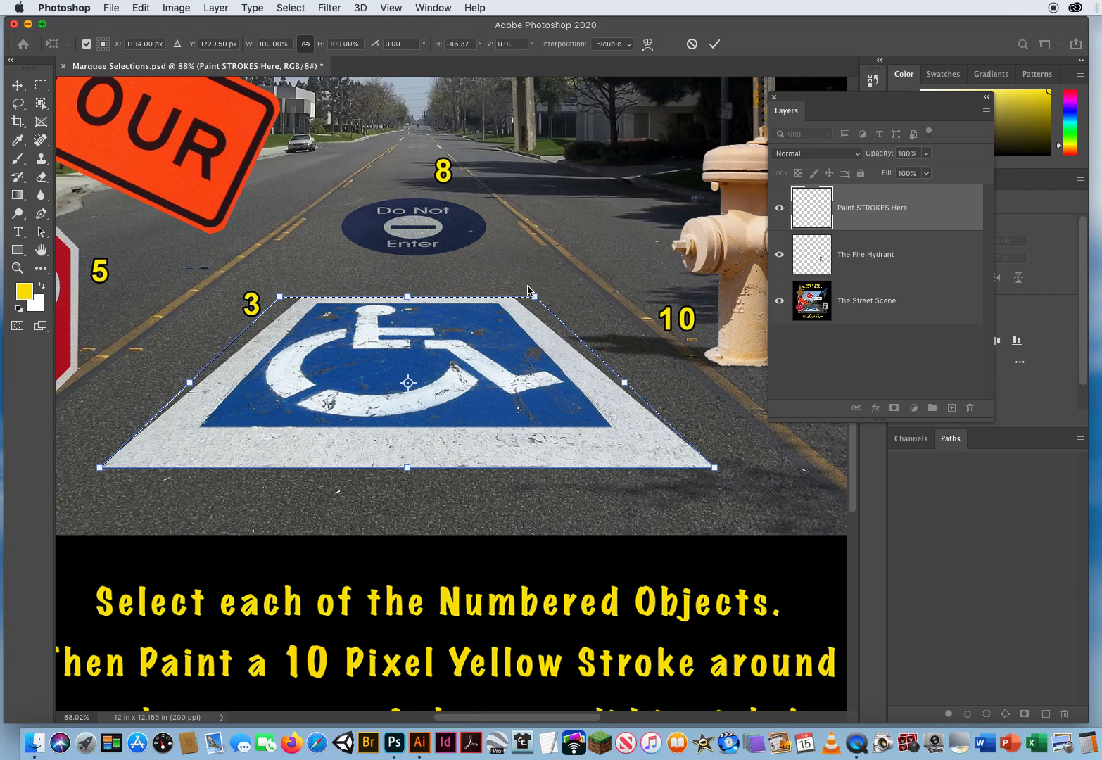
pyautogui.moveTo(534, 298); pyautogui.dragTo(513, 299)
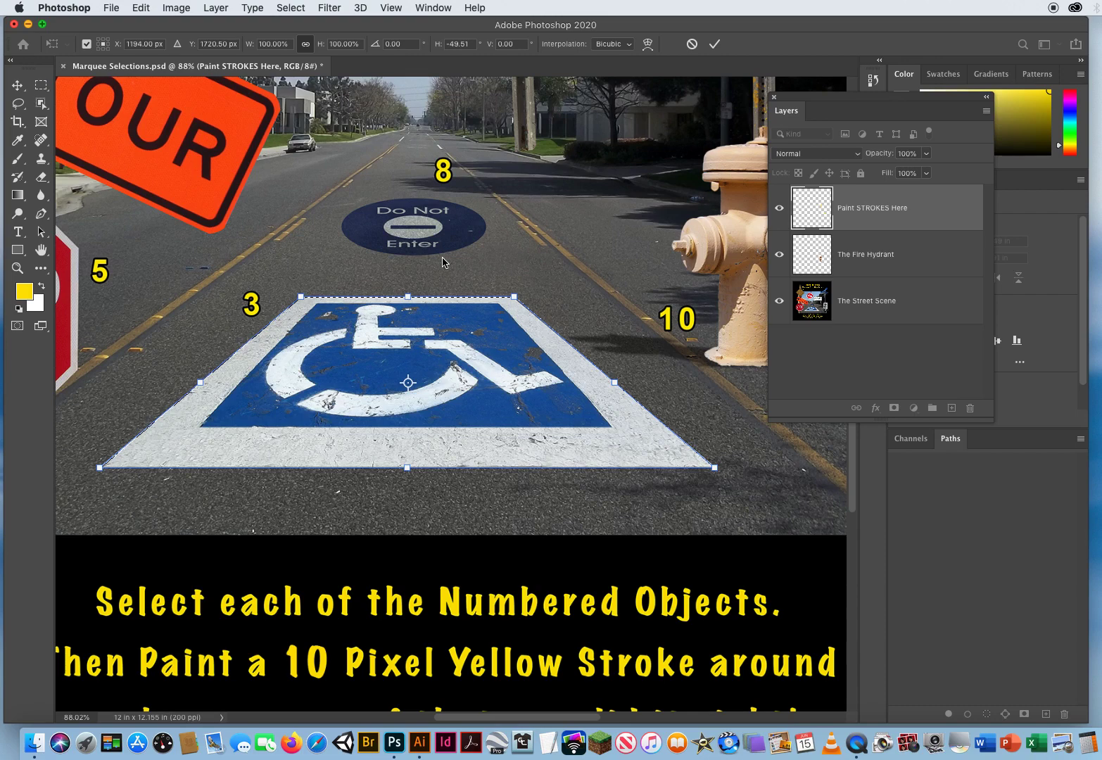
pyautogui.press('Return')
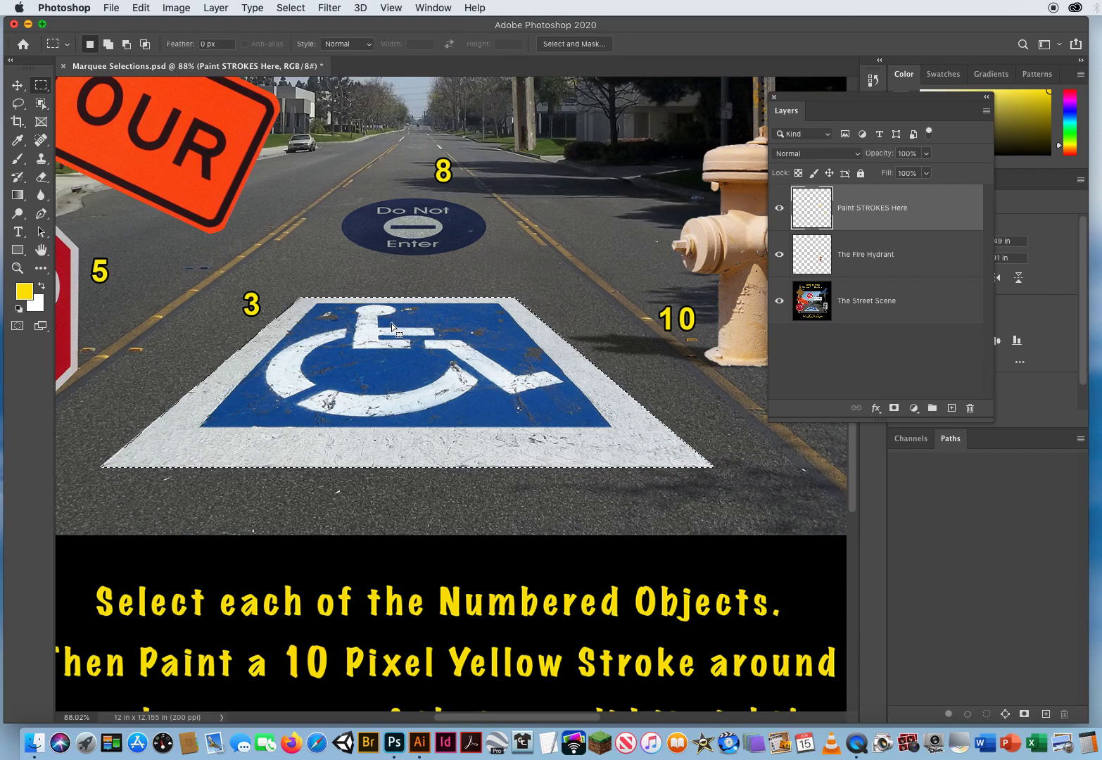
# Stroke the trapezoid selection around the wheelchair parking symbol with 10 px yellow at Center and deselect.
pyautogui.click(141, 7)
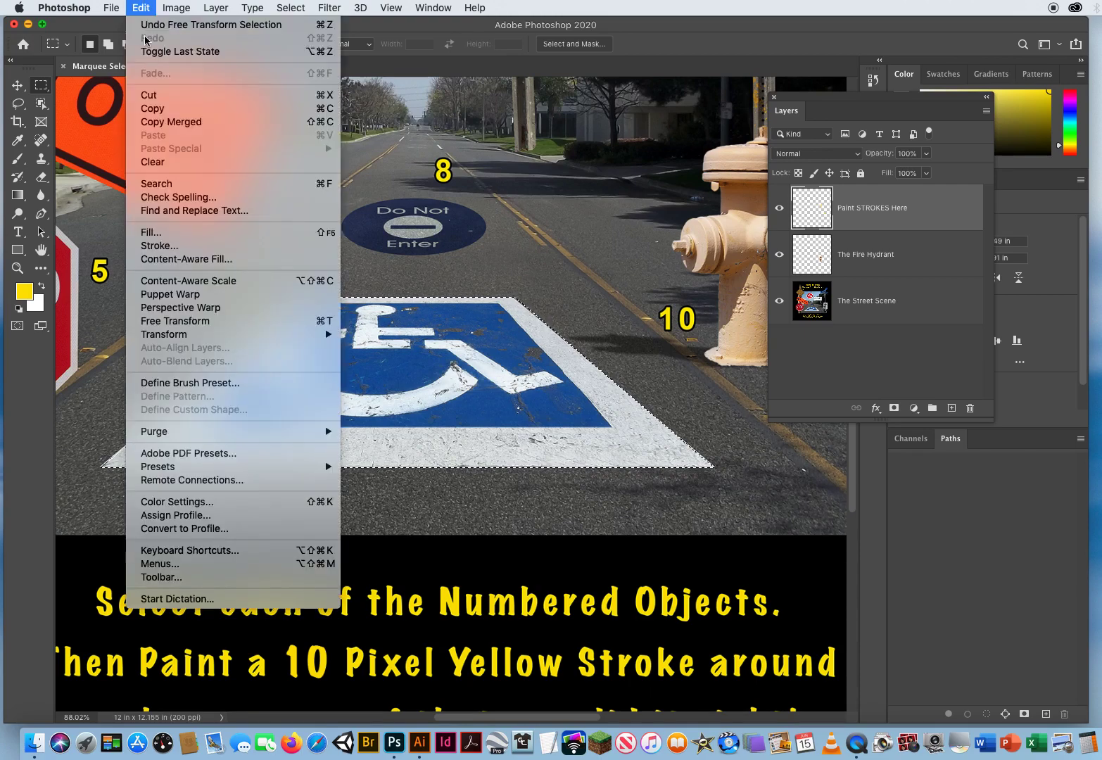
pyautogui.click(169, 246)
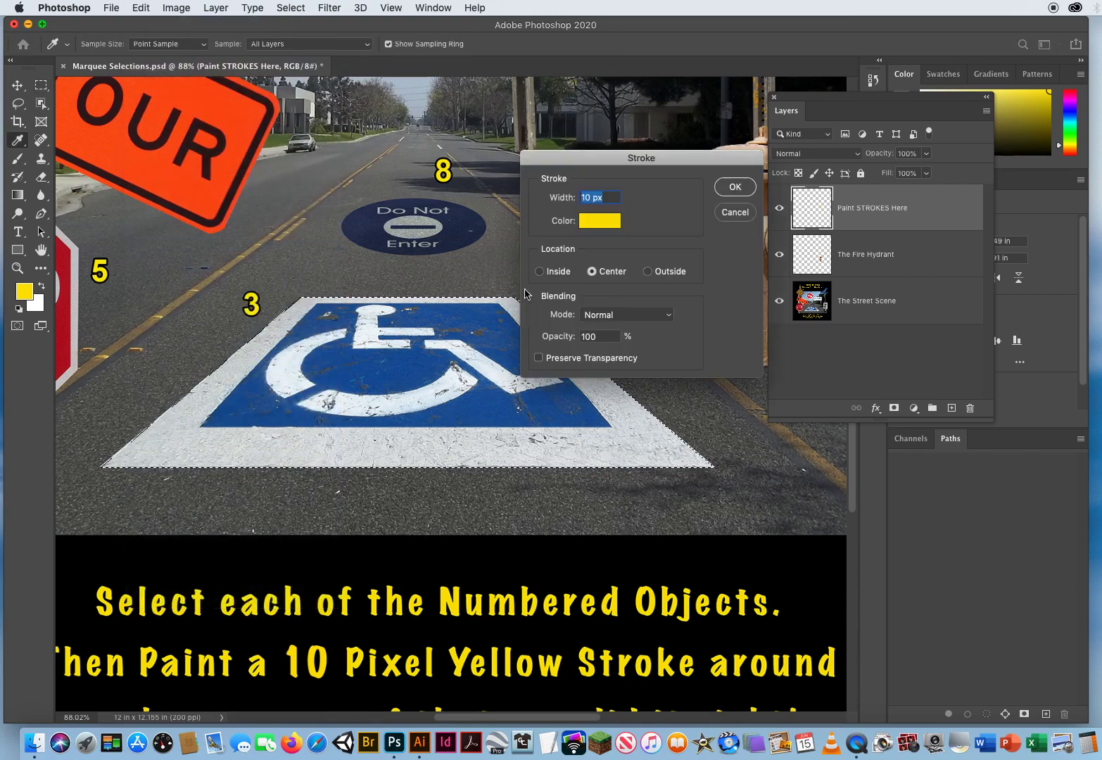
pyautogui.click(735, 188)
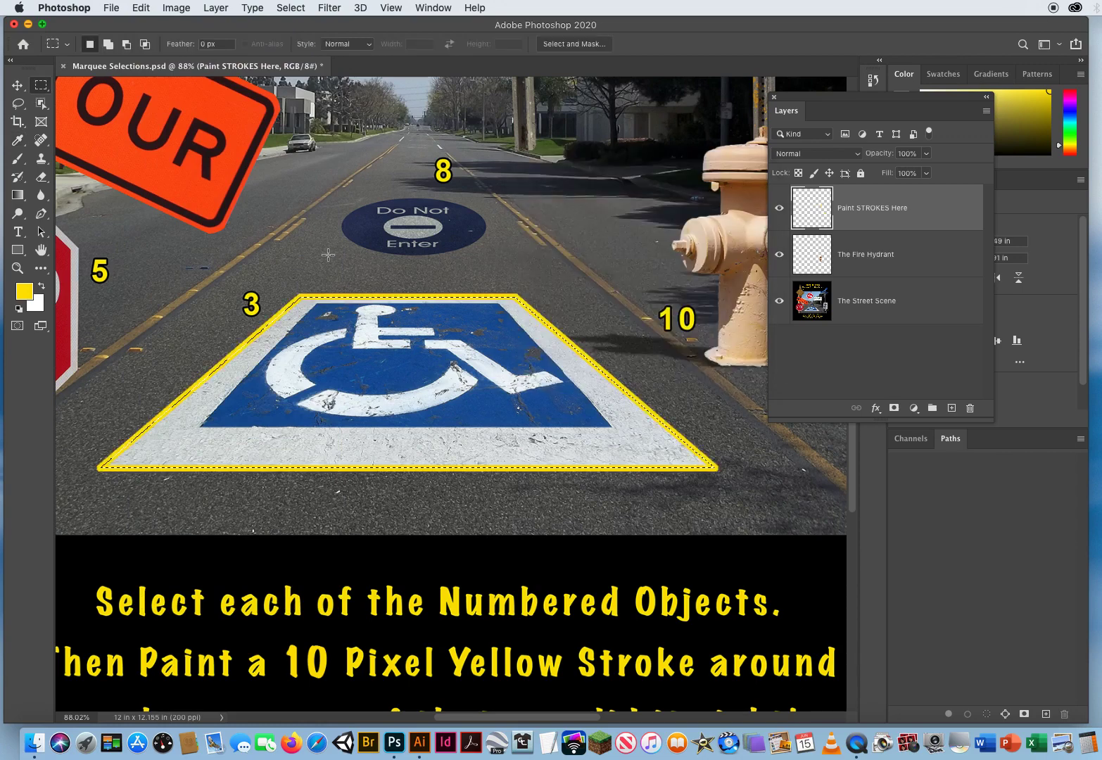
pyautogui.press('super+d')
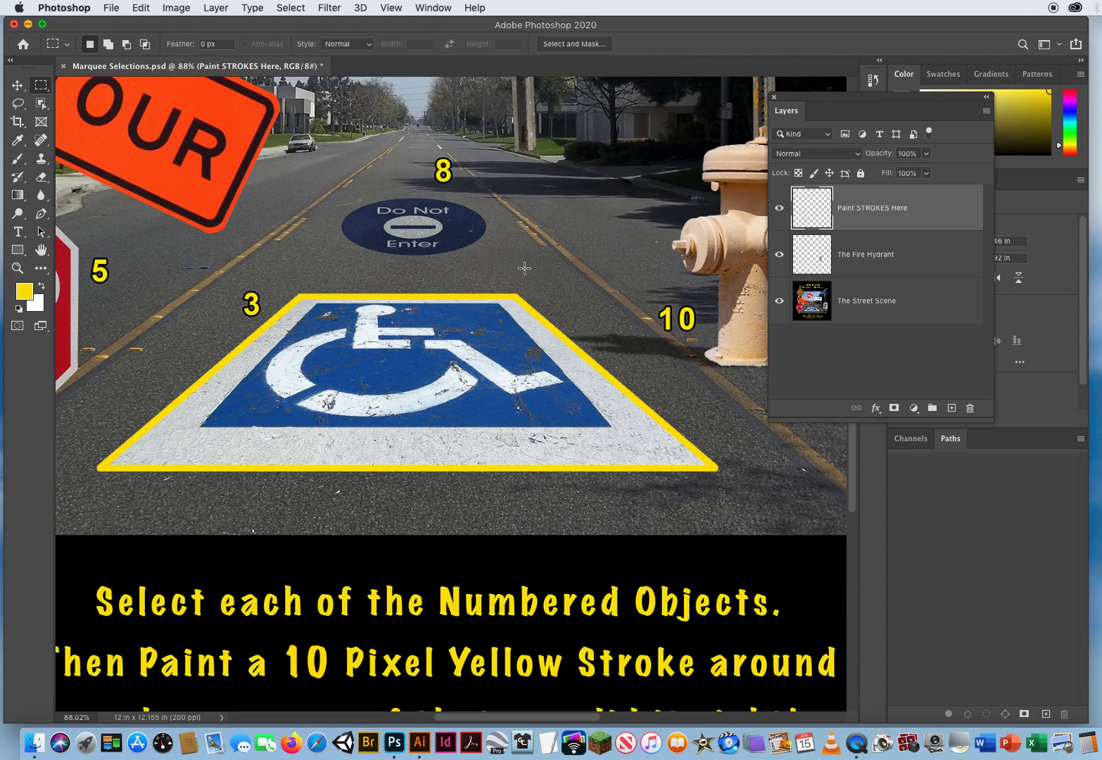
# Switch to the Polygonal Lasso tool for the crossed street signs numbered 4.
pyautogui.moveTo(646, 140); pyautogui.dragTo(333, 469)
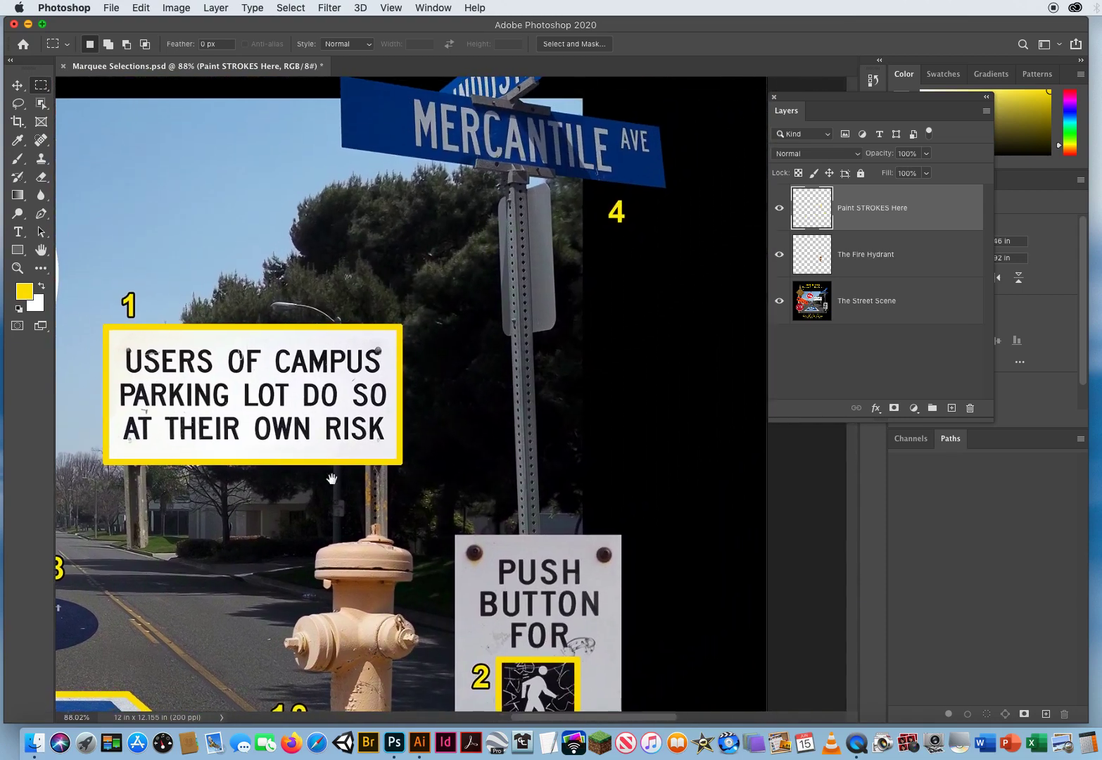
pyautogui.moveTo(534, 203); pyautogui.dragTo(432, 377)
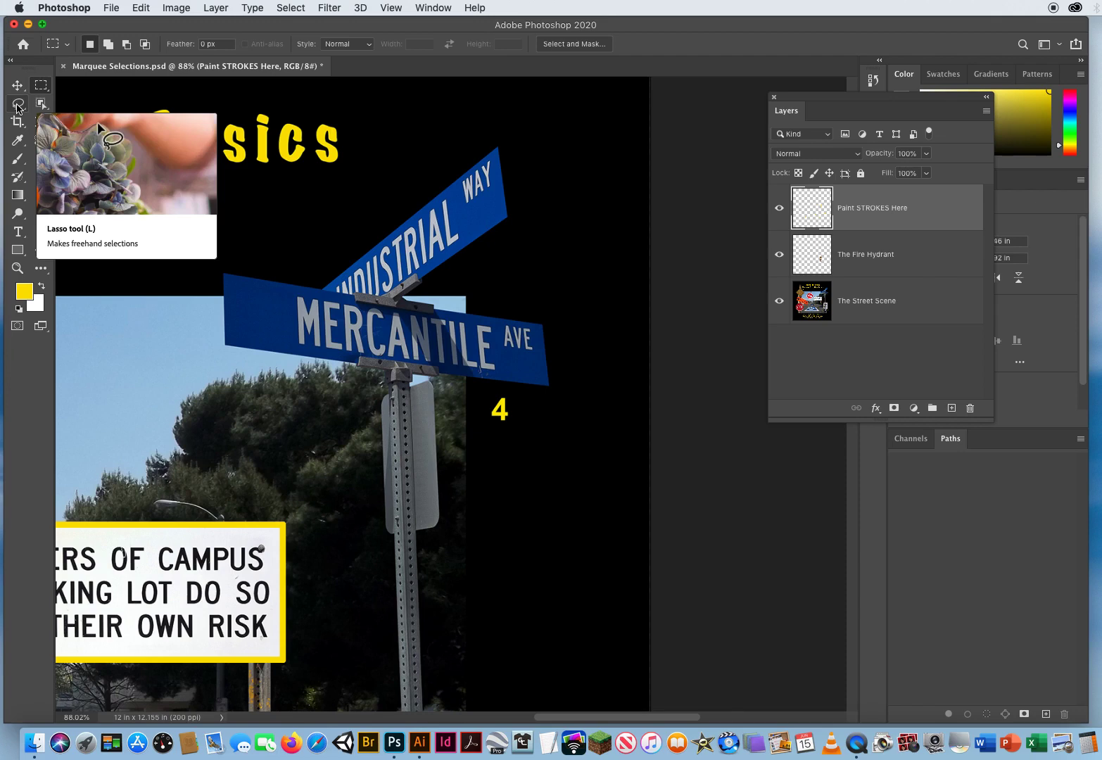
pyautogui.click(18, 105)
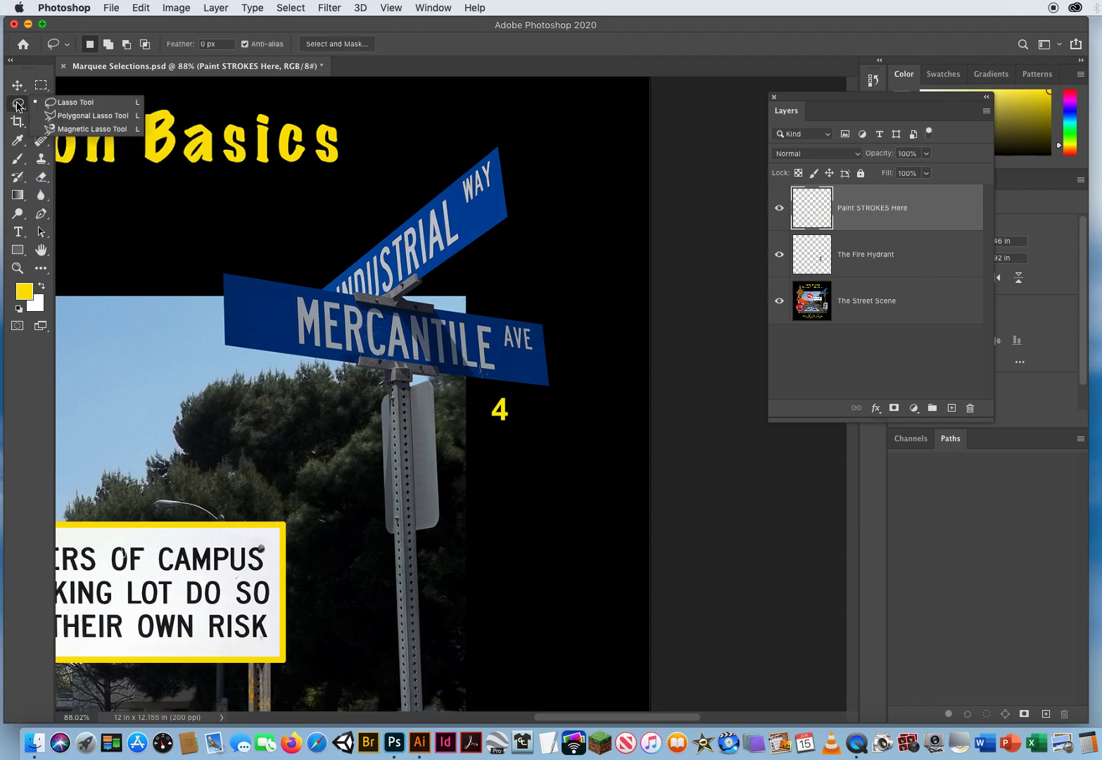
pyautogui.click(79, 118)
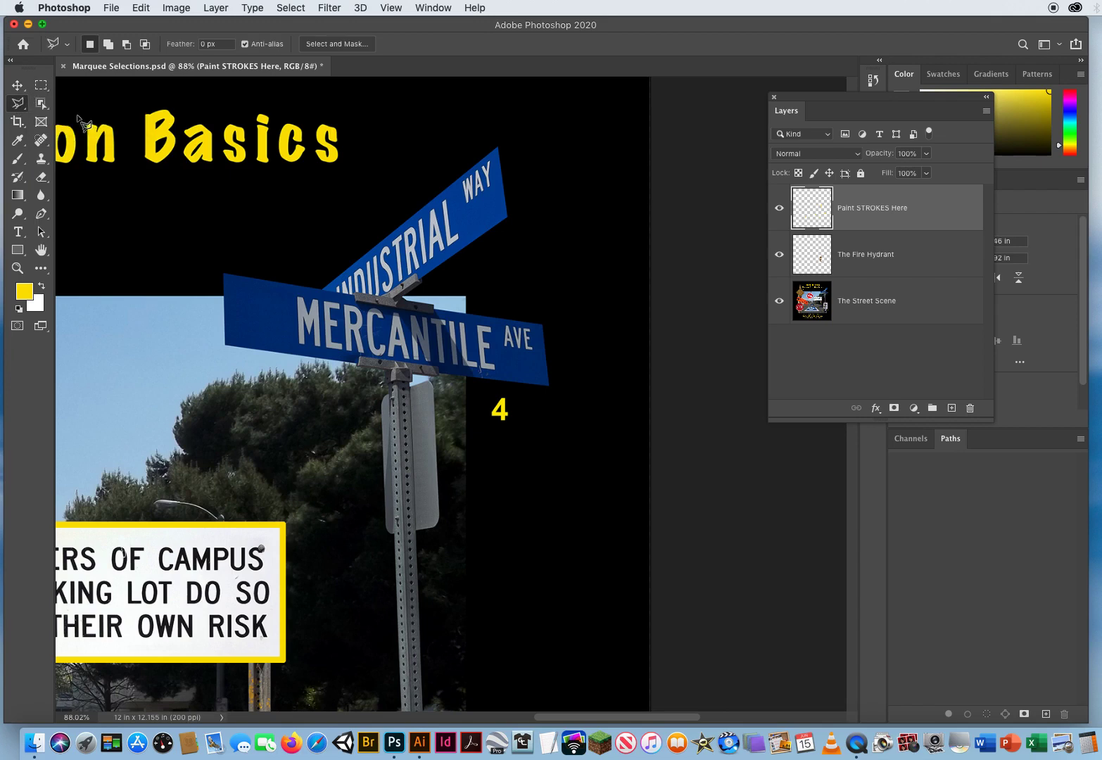
pyautogui.moveTo(402, 269); pyautogui.dragTo(354, 304)
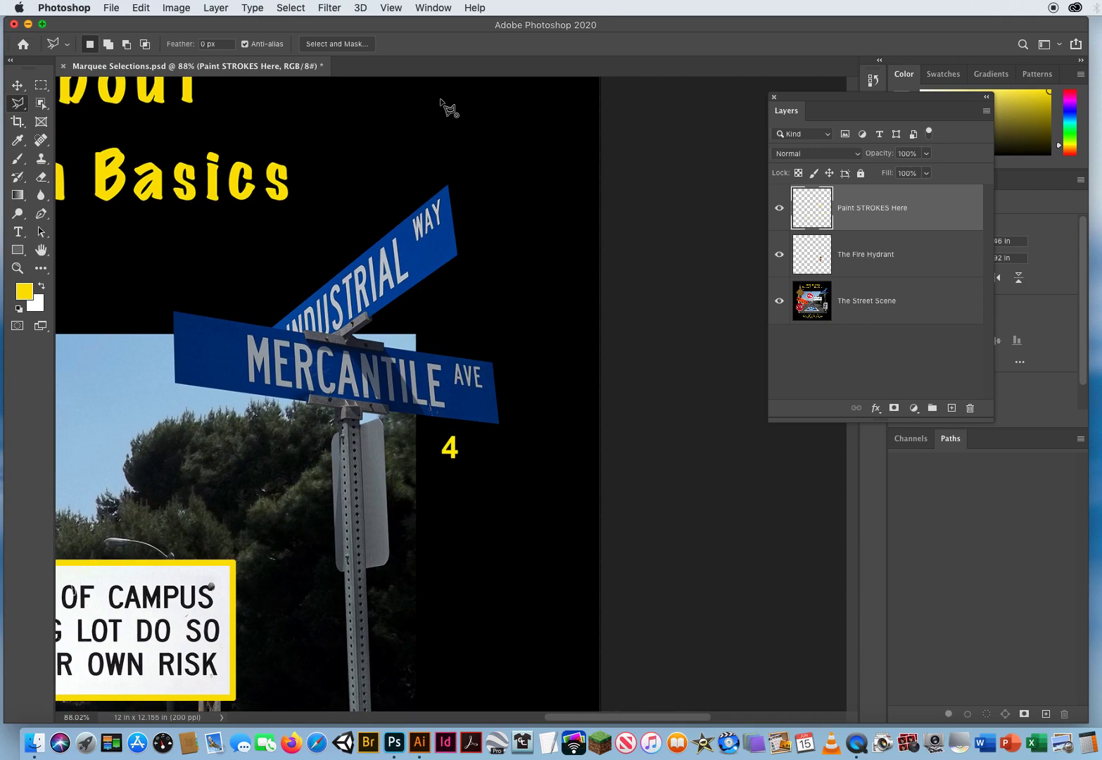
# Try a closed five-point polygonal selection on the empty black area above the street signs and deselect it.
pyautogui.click(440, 99)
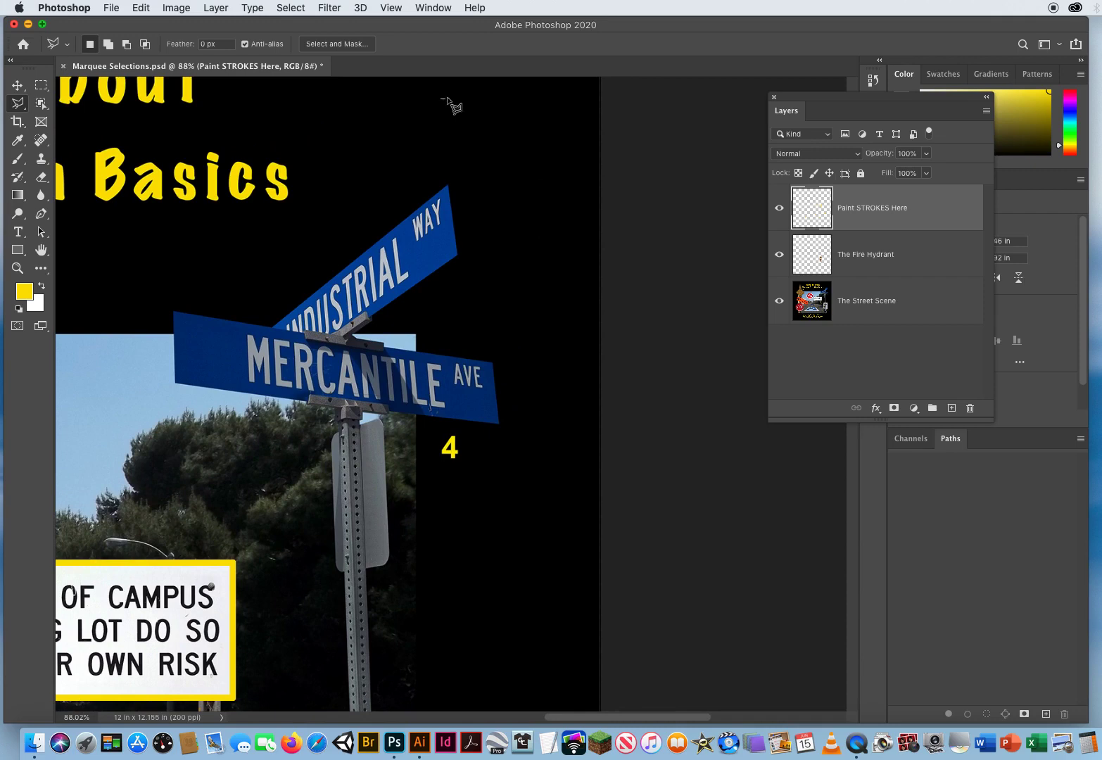
pyautogui.click(570, 109)
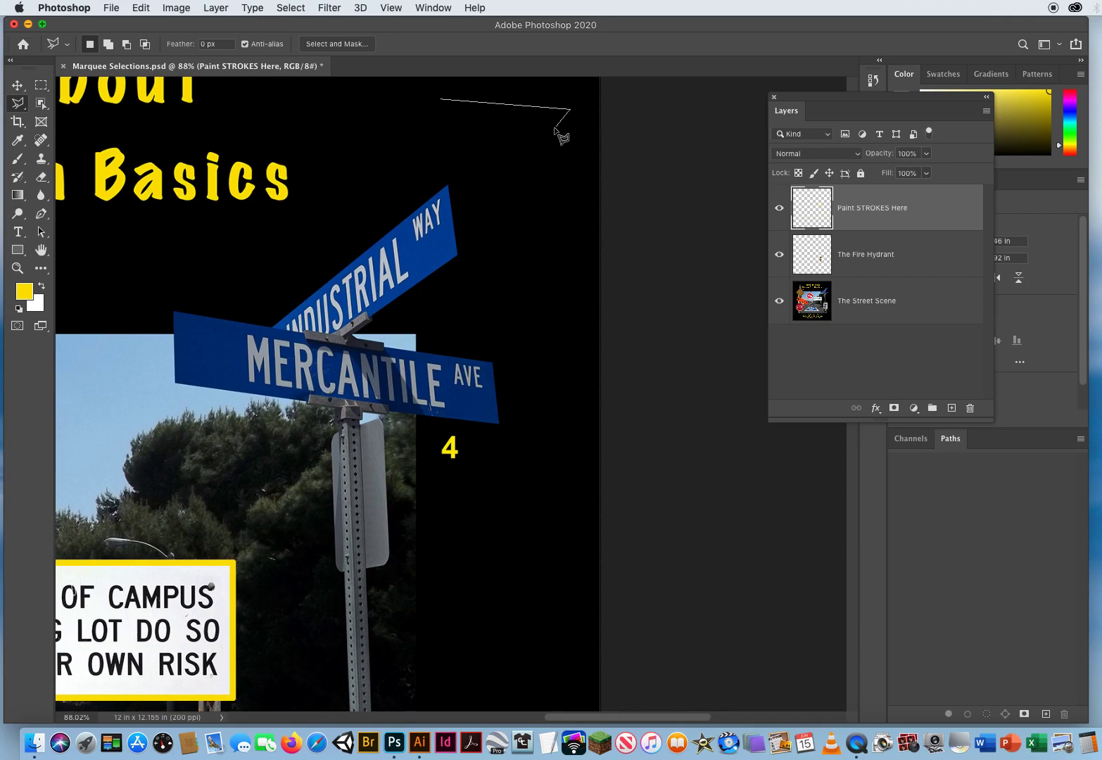
pyautogui.click(524, 196)
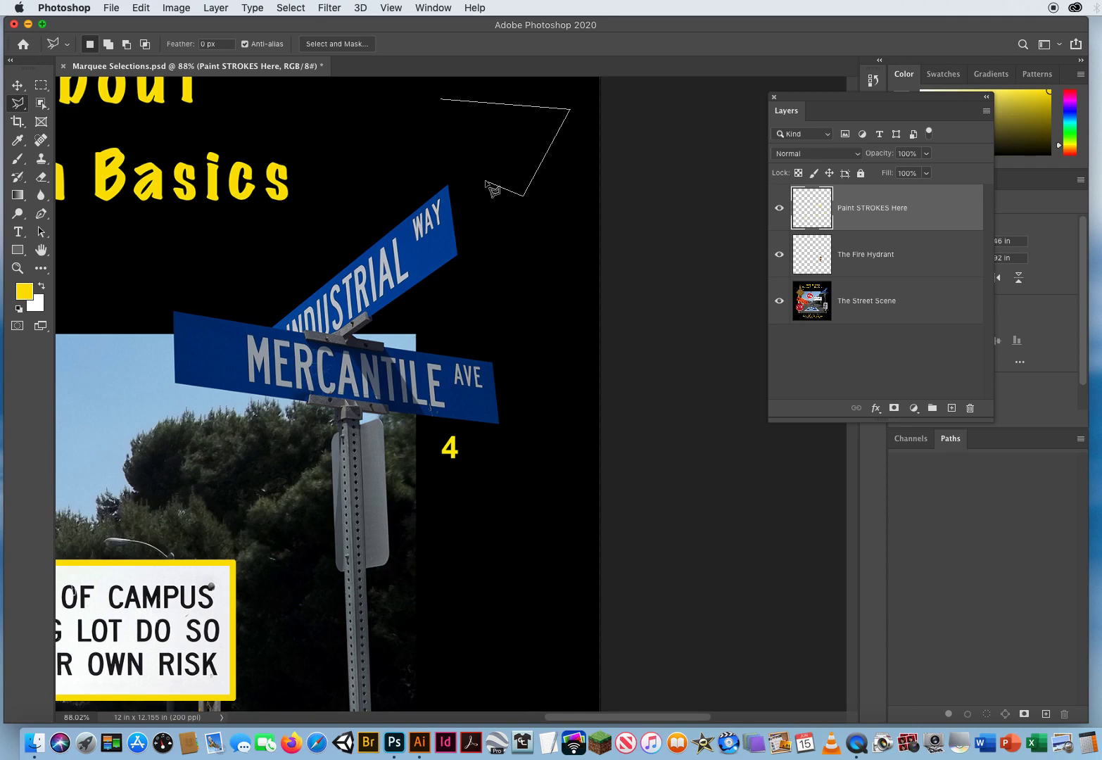
pyautogui.click(389, 156)
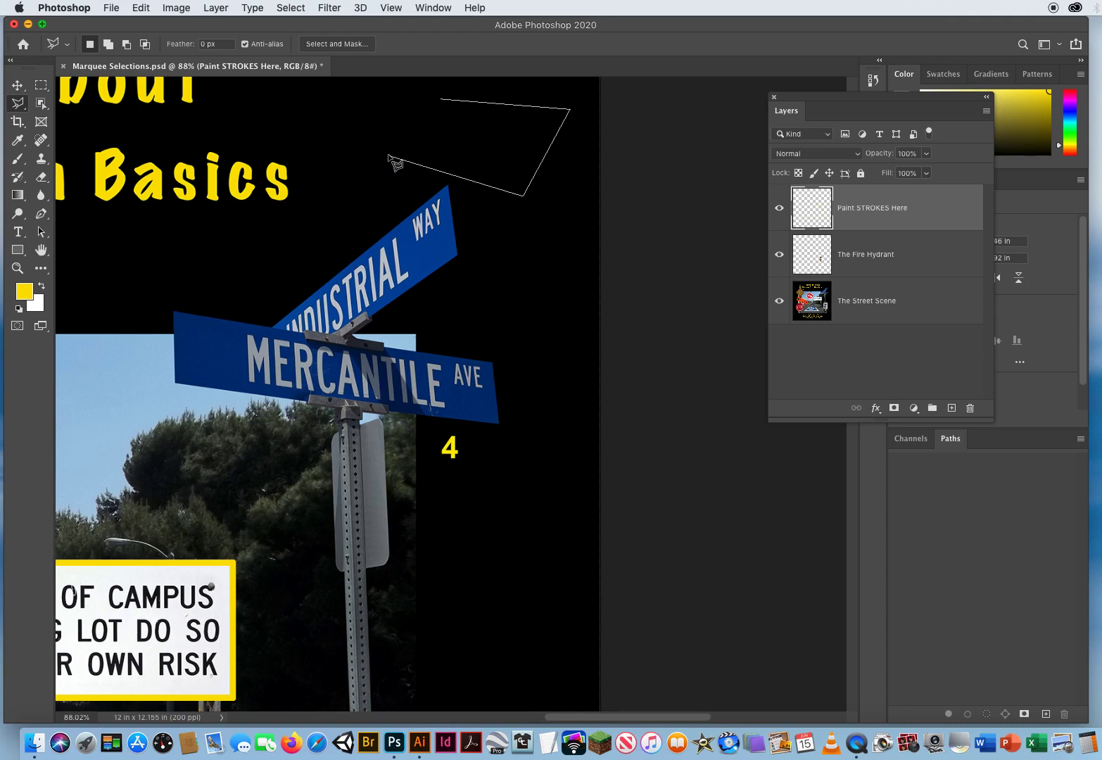
pyautogui.click(380, 110)
pyautogui.click(440, 99)
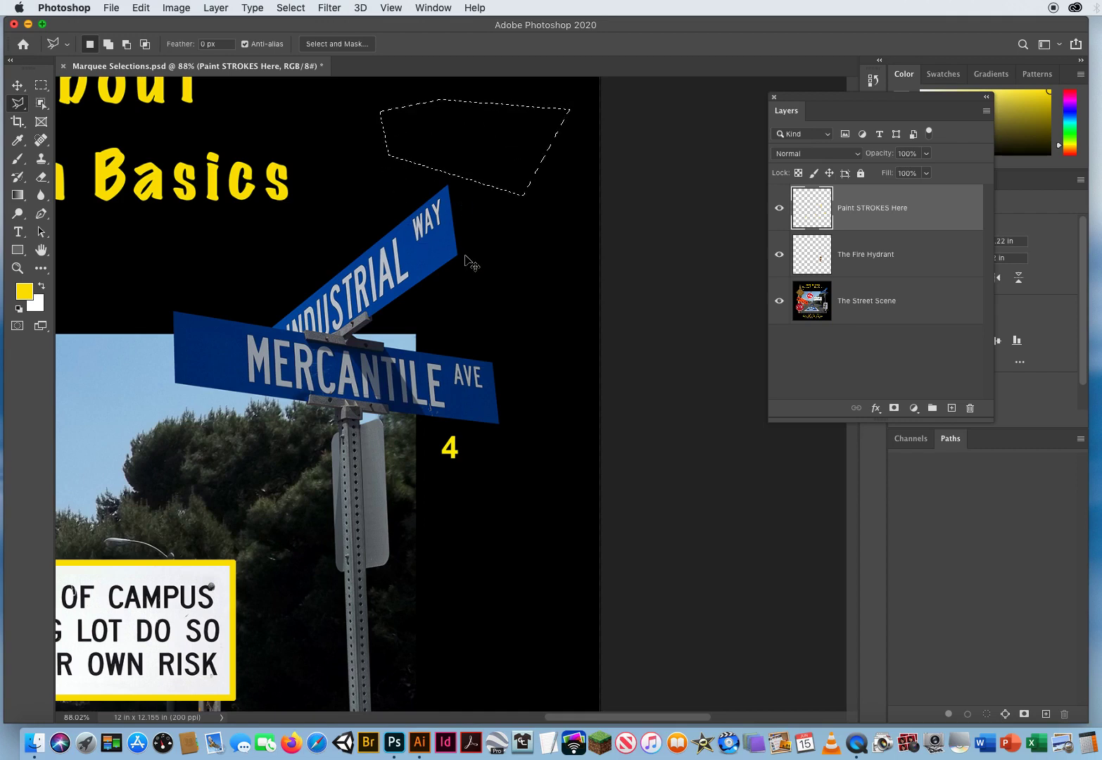
pyautogui.press('super+d')
# Select the combined outline of the Industrial Way and Mercantile Ave signs corner by corner with the Polygonal Lasso.
pyautogui.click(458, 256)
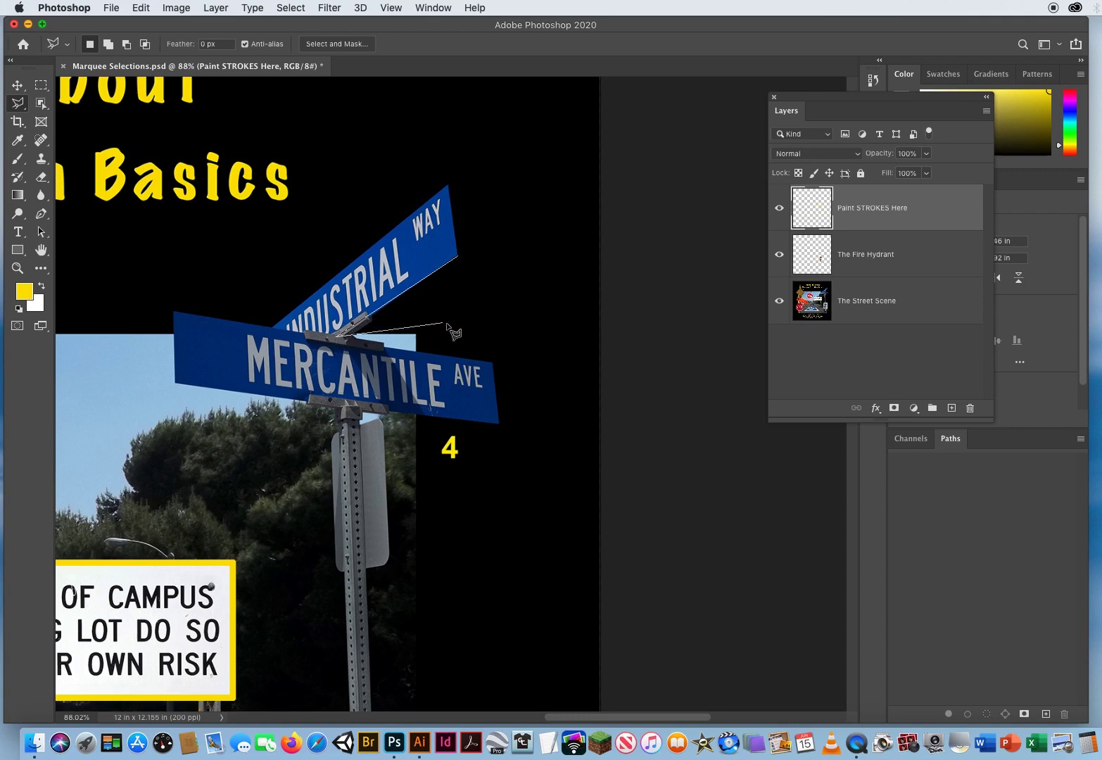
pyautogui.click(493, 362)
pyautogui.click(499, 424)
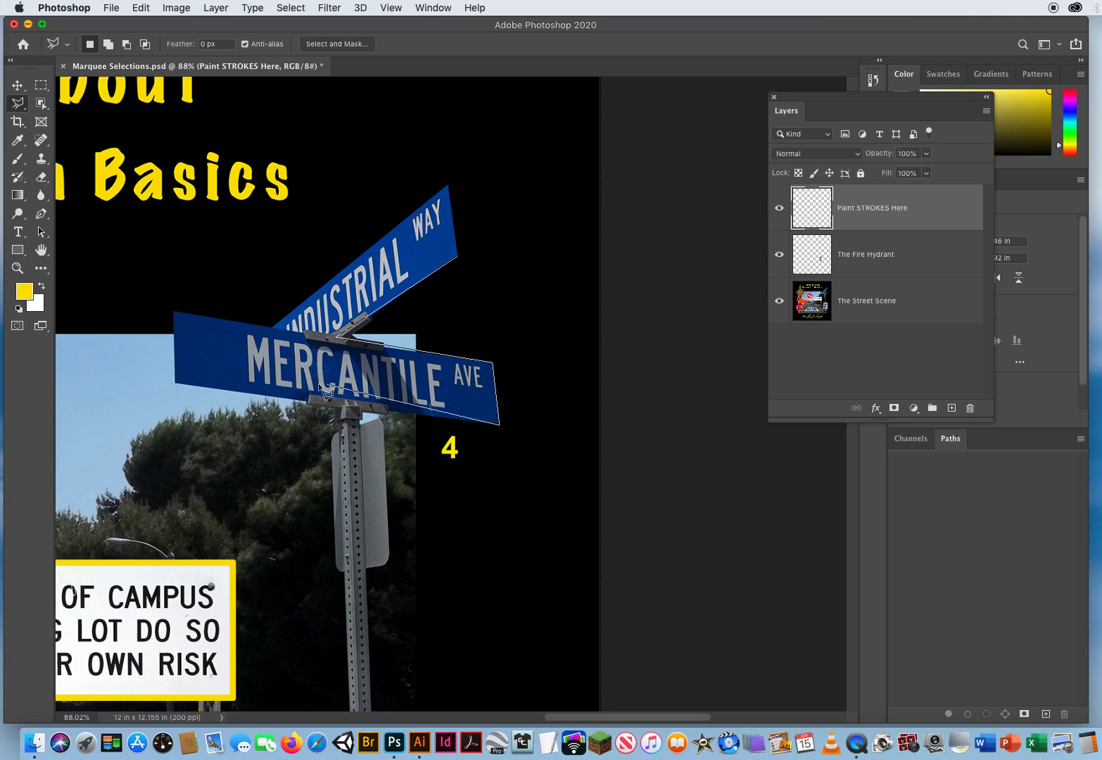
pyautogui.click(174, 382)
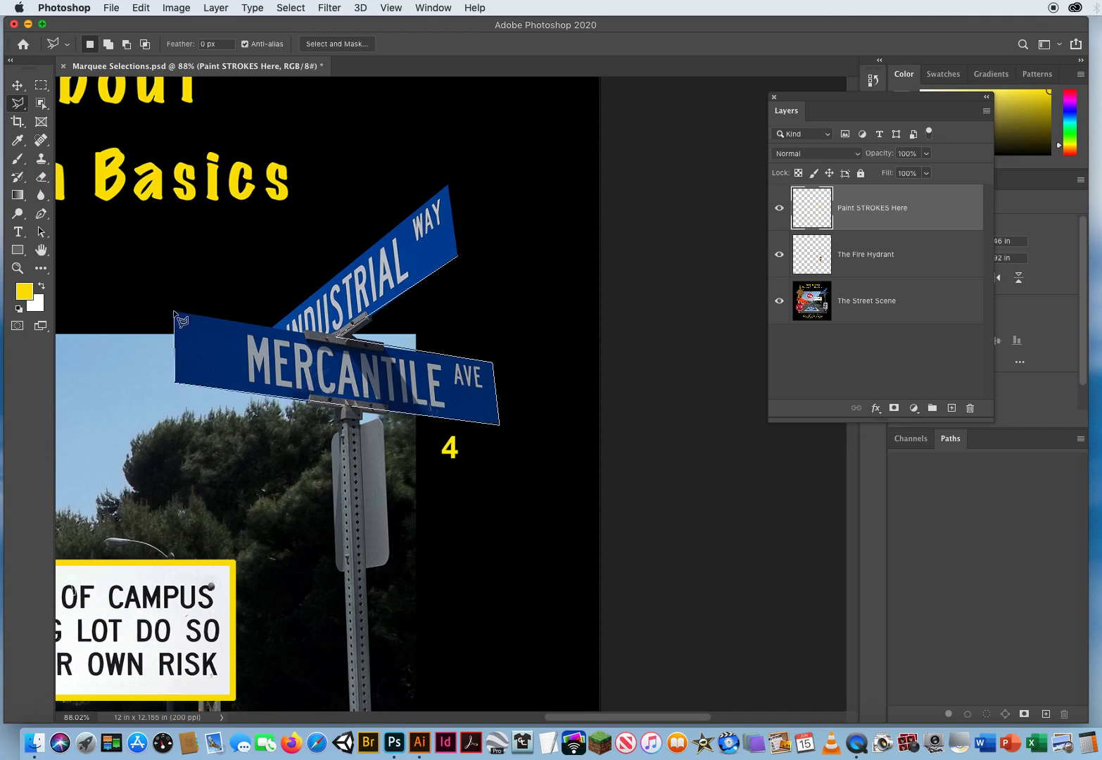
pyautogui.click(174, 311)
pyautogui.click(272, 327)
pyautogui.click(448, 185)
pyautogui.doubleClick(459, 256)
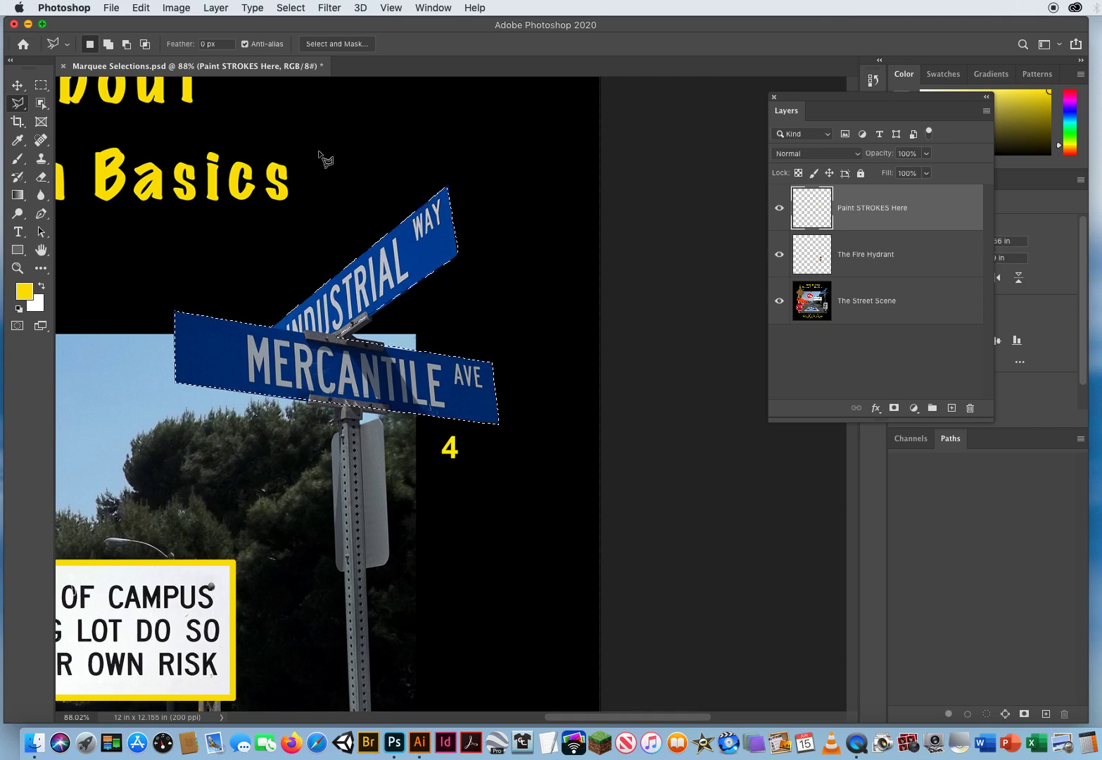
# Stroke the street sign selection with 10 px yellow at Center and deselect.
pyautogui.click(141, 8)
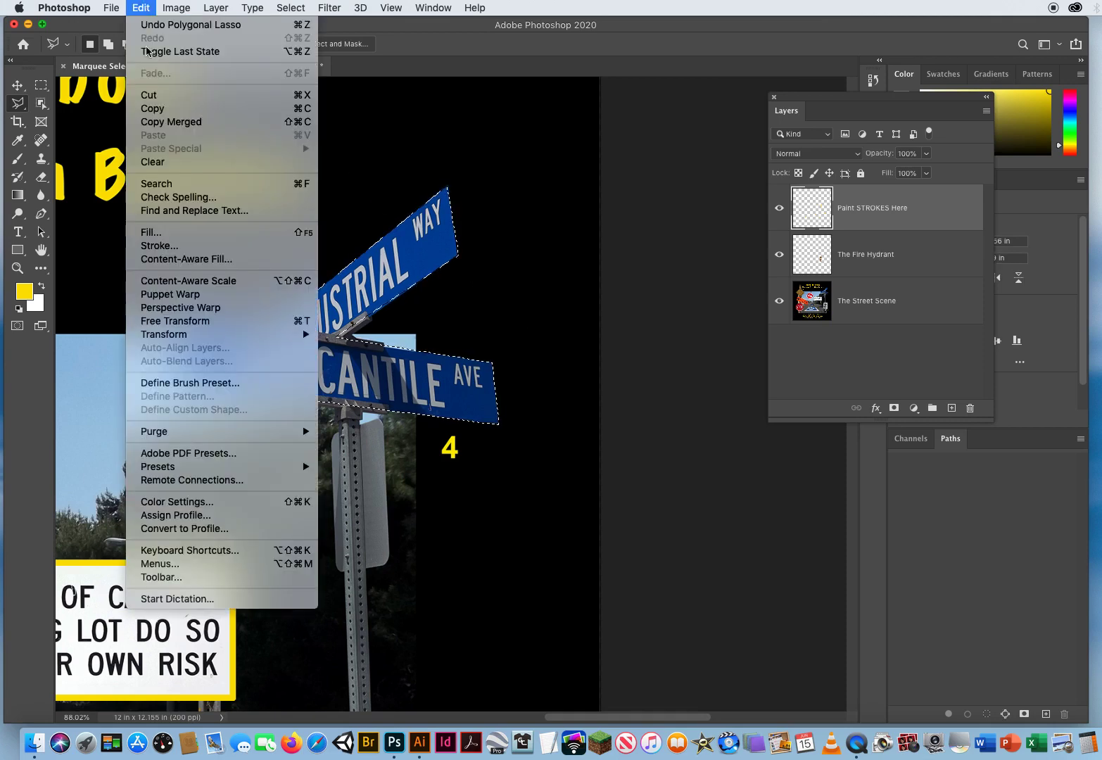
pyautogui.click(161, 245)
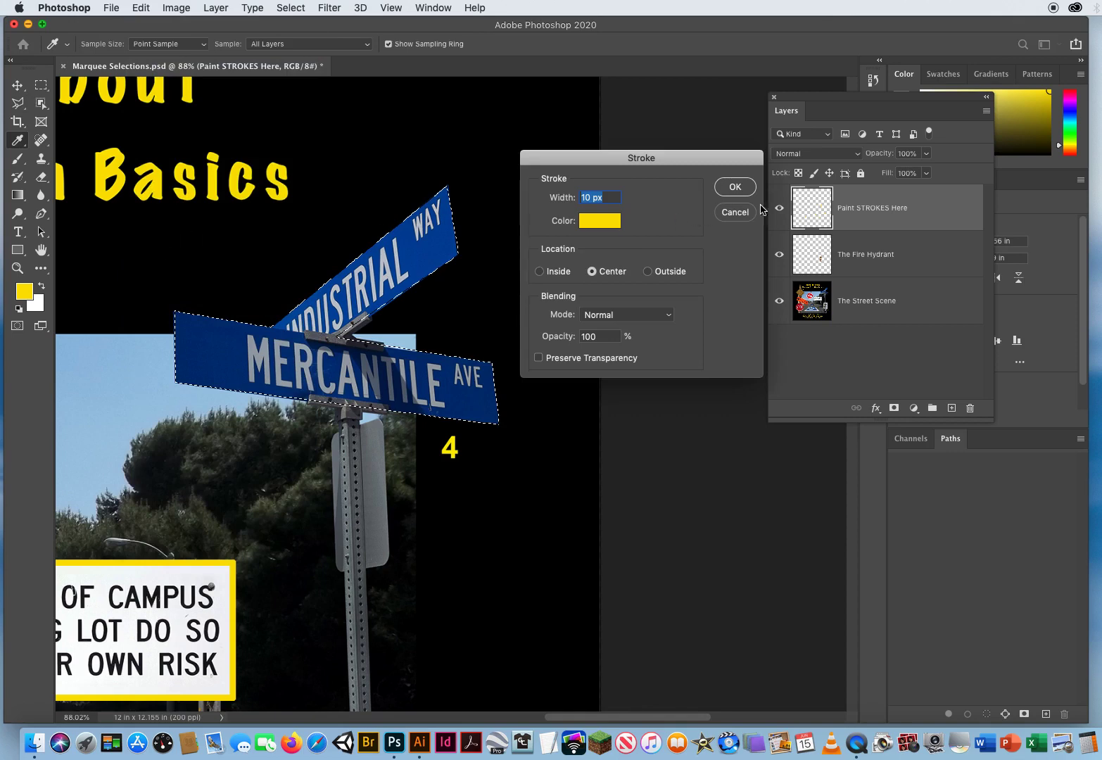
pyautogui.click(734, 187)
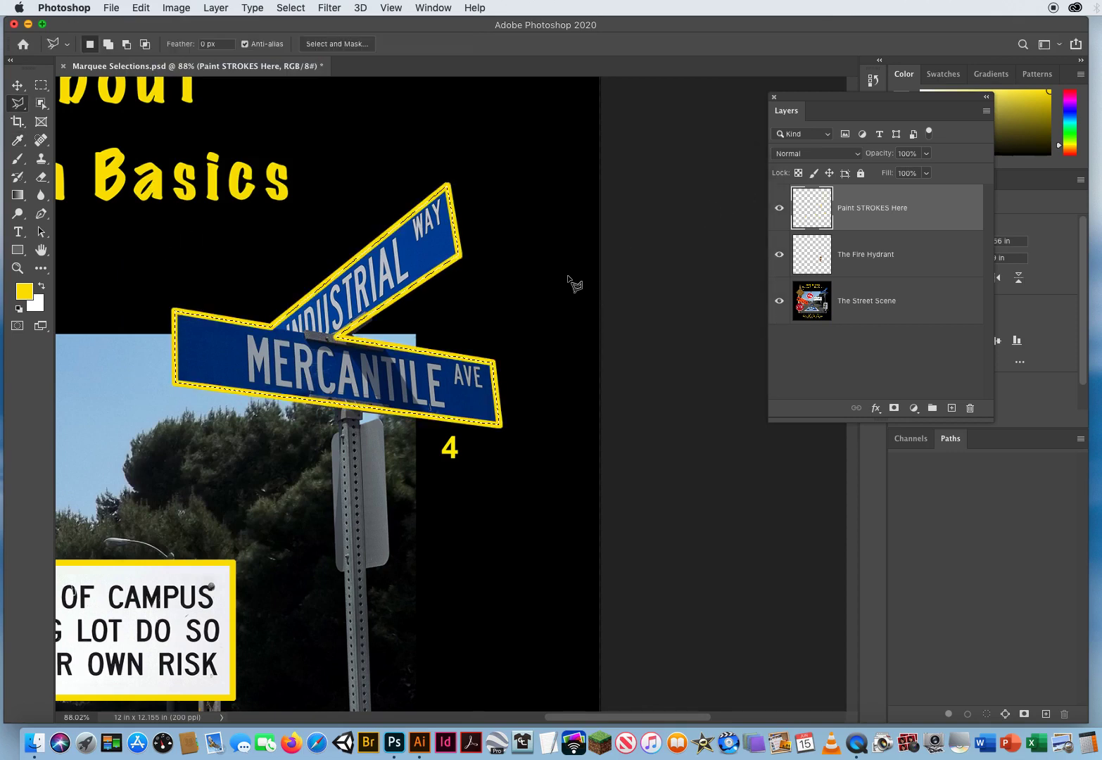
pyautogui.press('super+d')
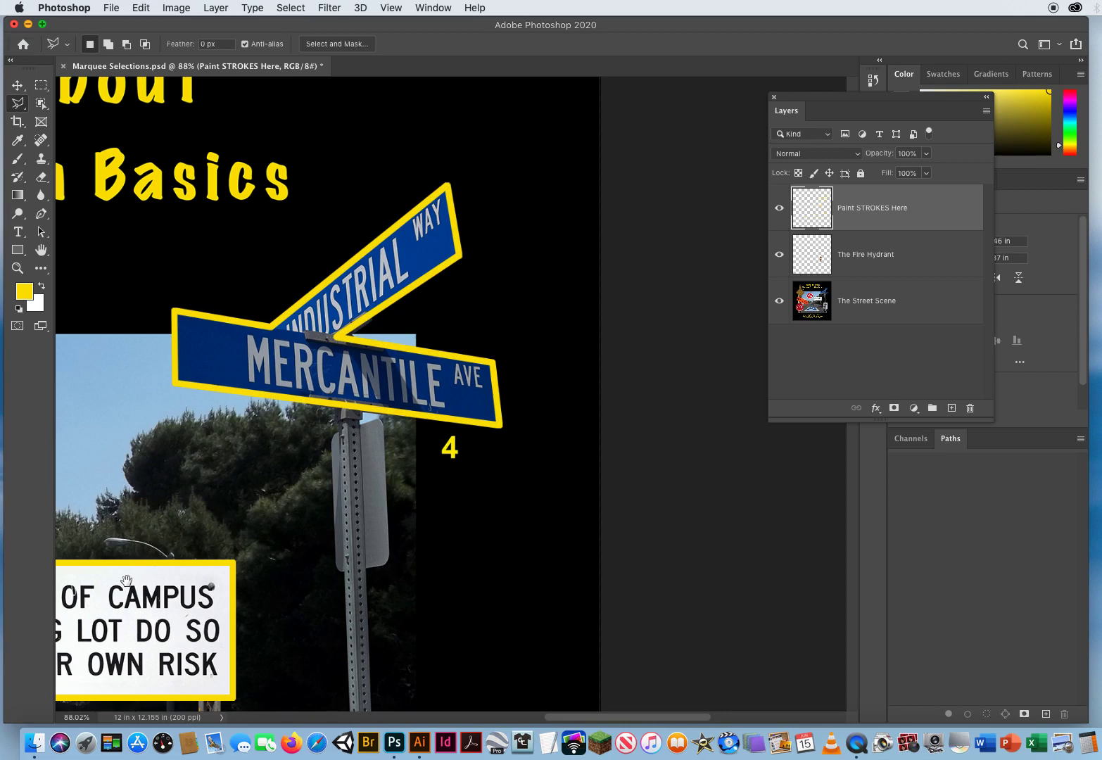
# Draw a small test rectangle with the Rectangular Marquee in the black area beside the STOP sign.
pyautogui.moveTo(126, 581); pyautogui.dragTo(665, 106)
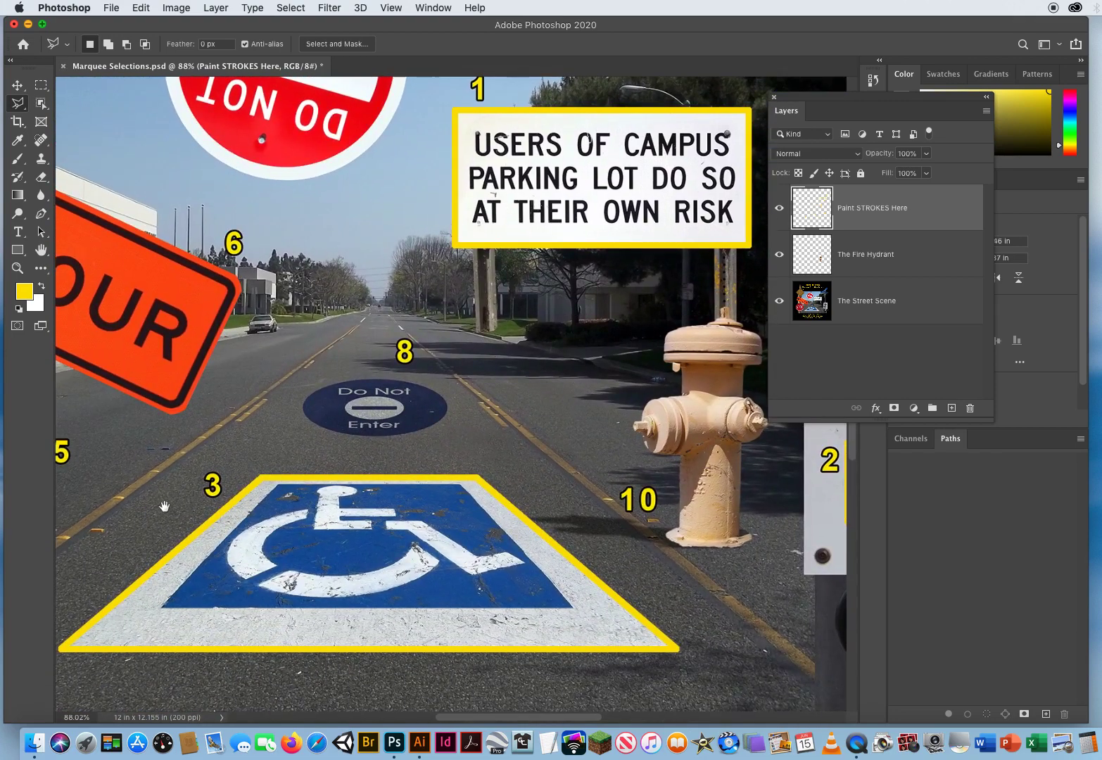
pyautogui.moveTo(164, 506); pyautogui.dragTo(637, 390)
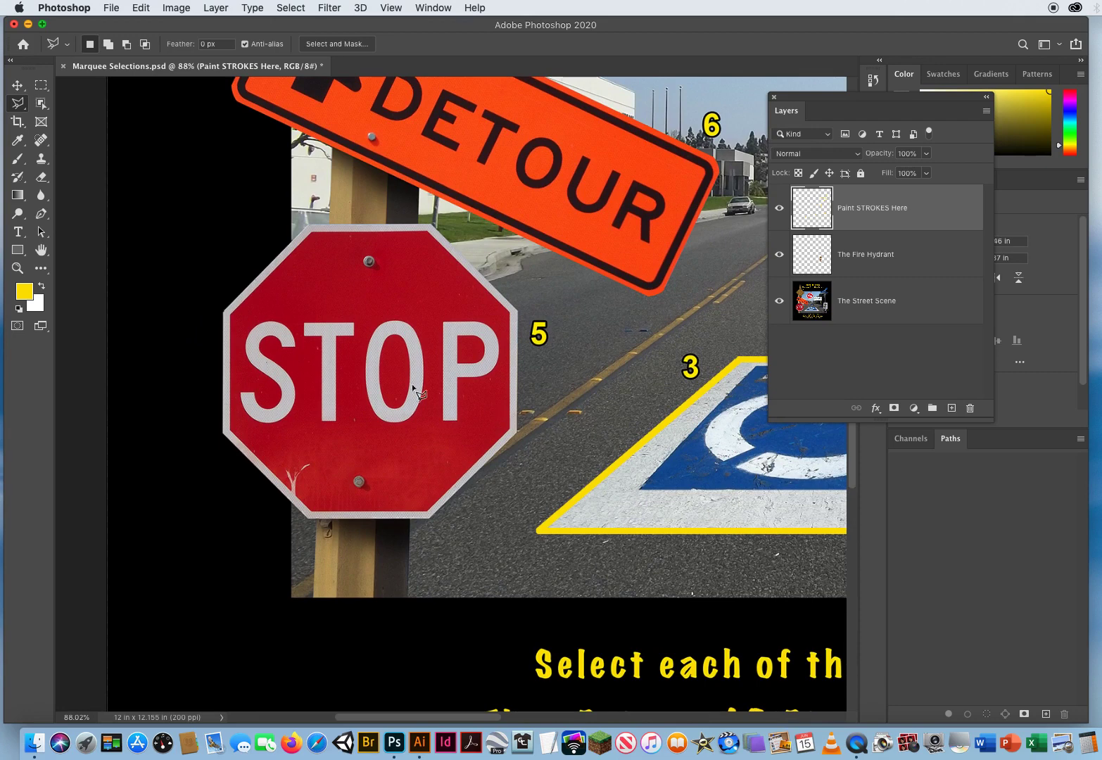
pyautogui.click(40, 86)
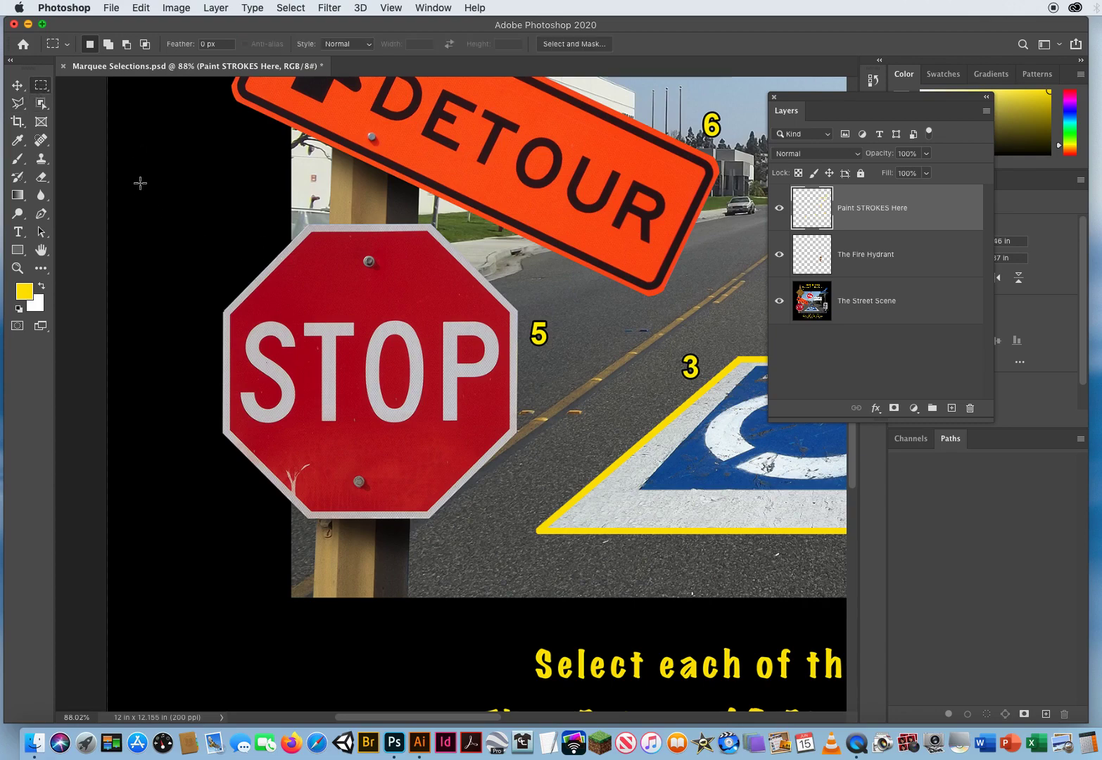
pyautogui.moveTo(160, 186); pyautogui.dragTo(252, 268)
# Try subtracting the lower-left corner of the test rectangle diagonally with the Polygonal Lasso.
pyautogui.click(17, 106)
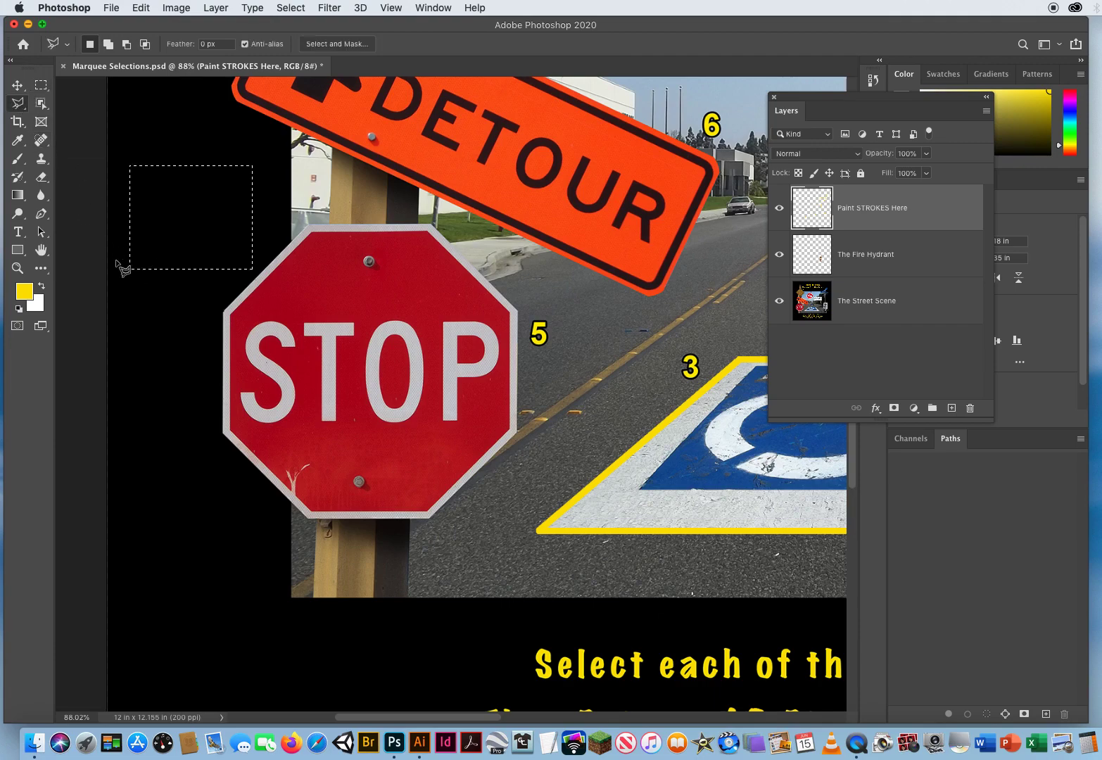
pyautogui.press('alt')
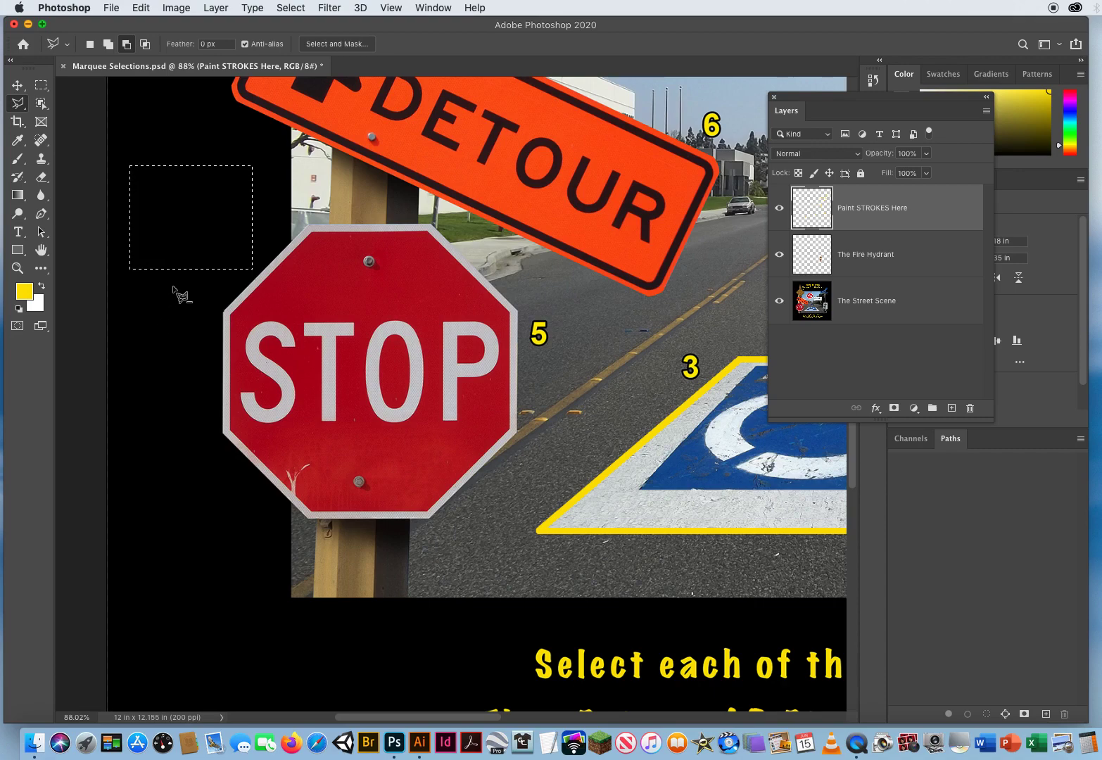
pyautogui.click(118, 227)
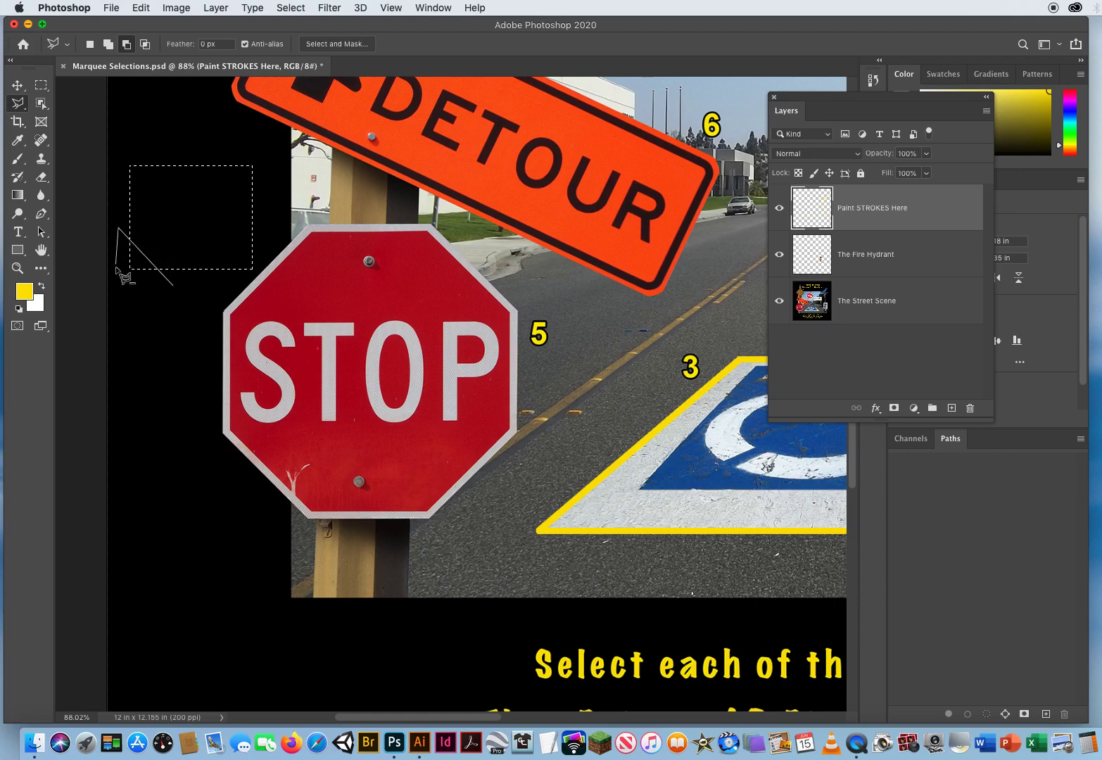
pyautogui.click(174, 287)
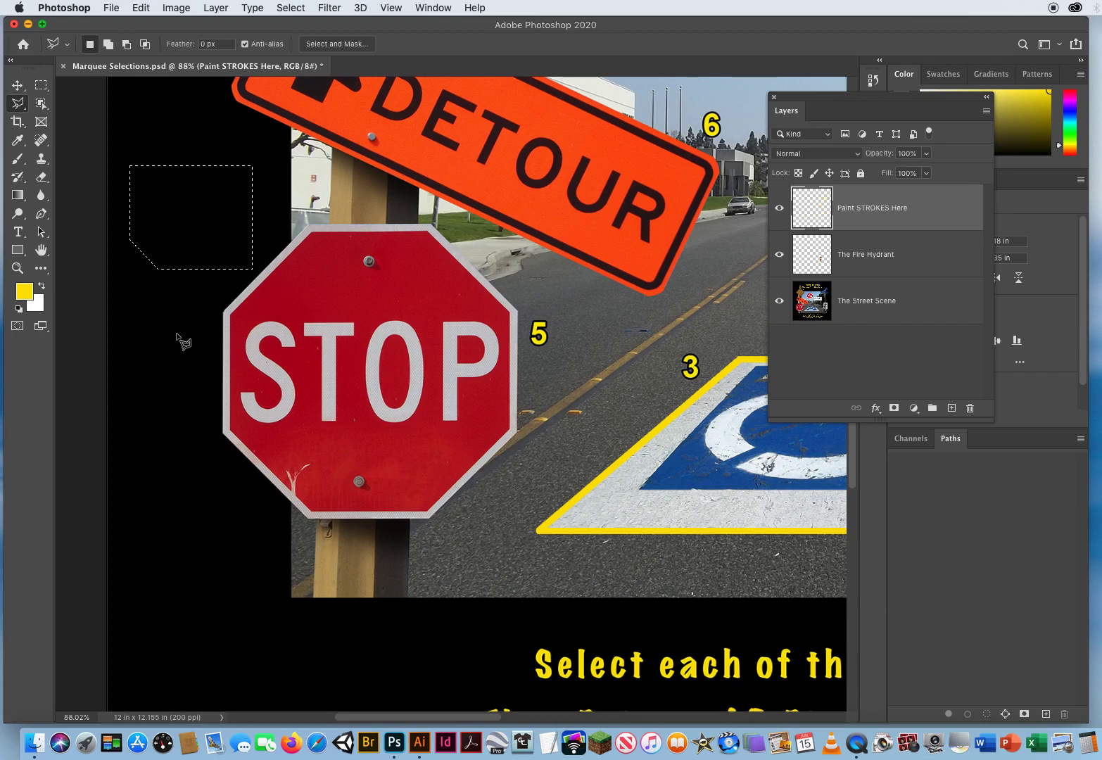
# Try subtracting the test selection's upper-right corner diagonally with the Polygonal Lasso, and deselect.
pyautogui.press('alt')
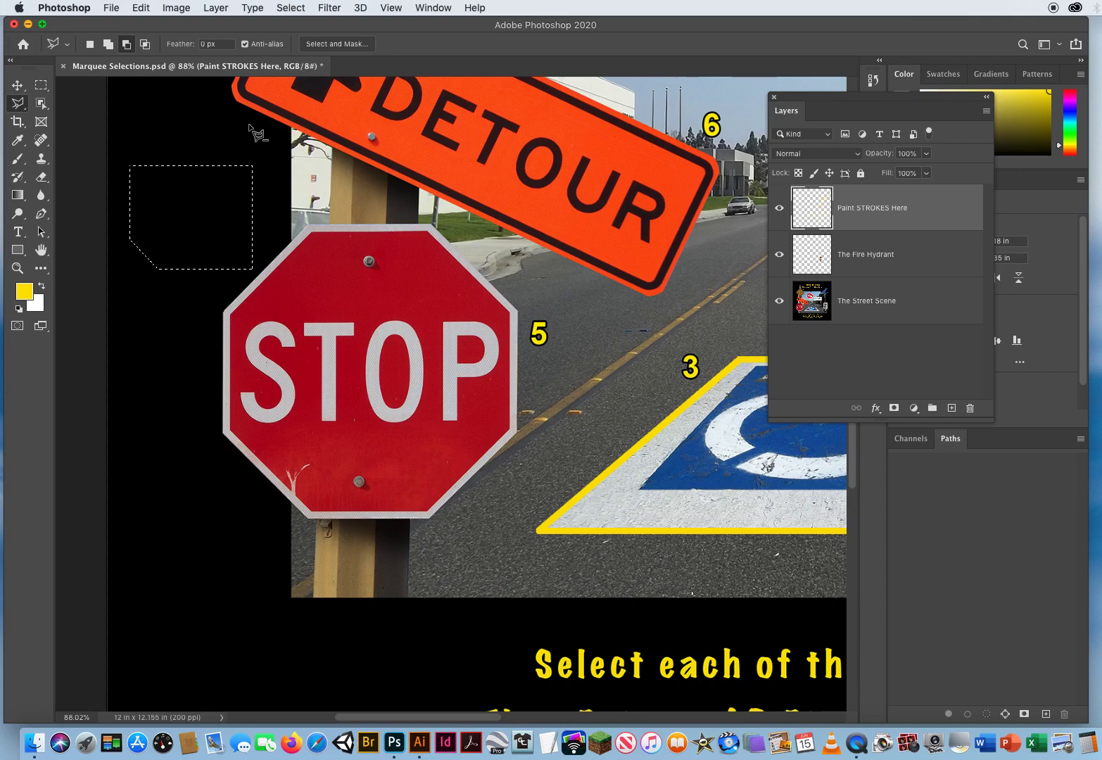
pyautogui.click(248, 125)
pyautogui.click(200, 135)
pyautogui.keyDown('alt'); pyautogui.click(249, 125); pyautogui.keyUp('alt')
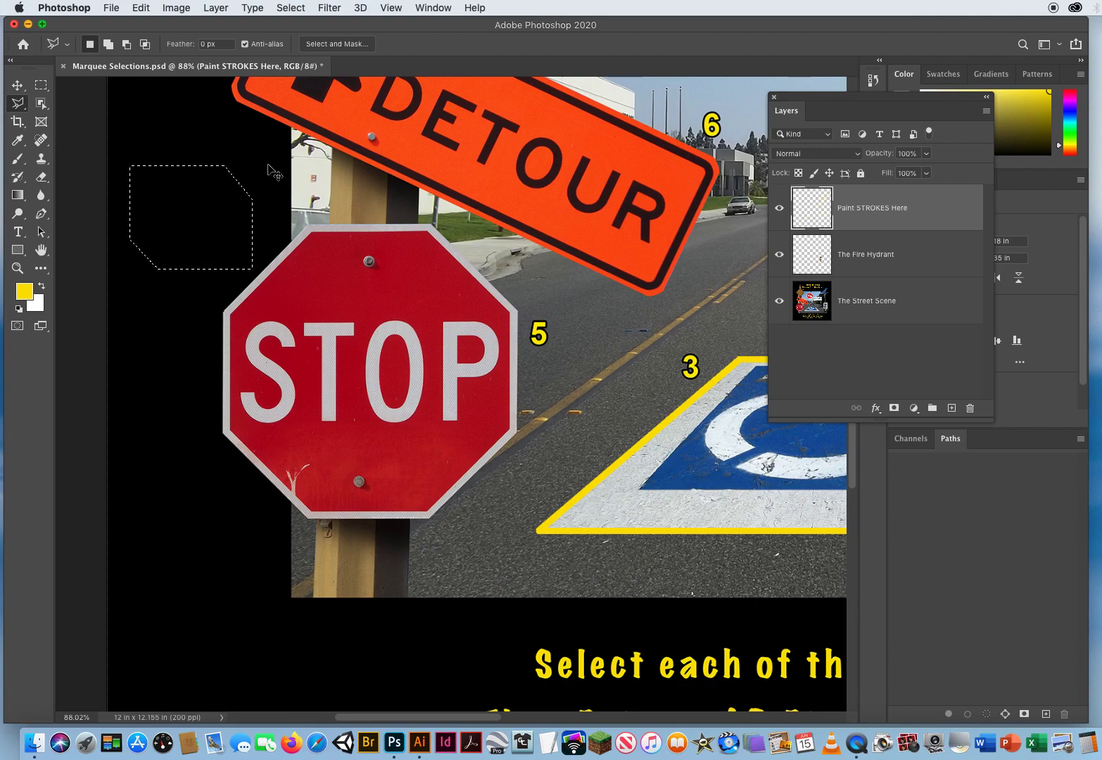
pyautogui.press('super+d')
# Try a rectangular marquee matched to the STOP sign's outer edges, repositioning it while drawing, and deselect it.
pyautogui.click(40, 85)
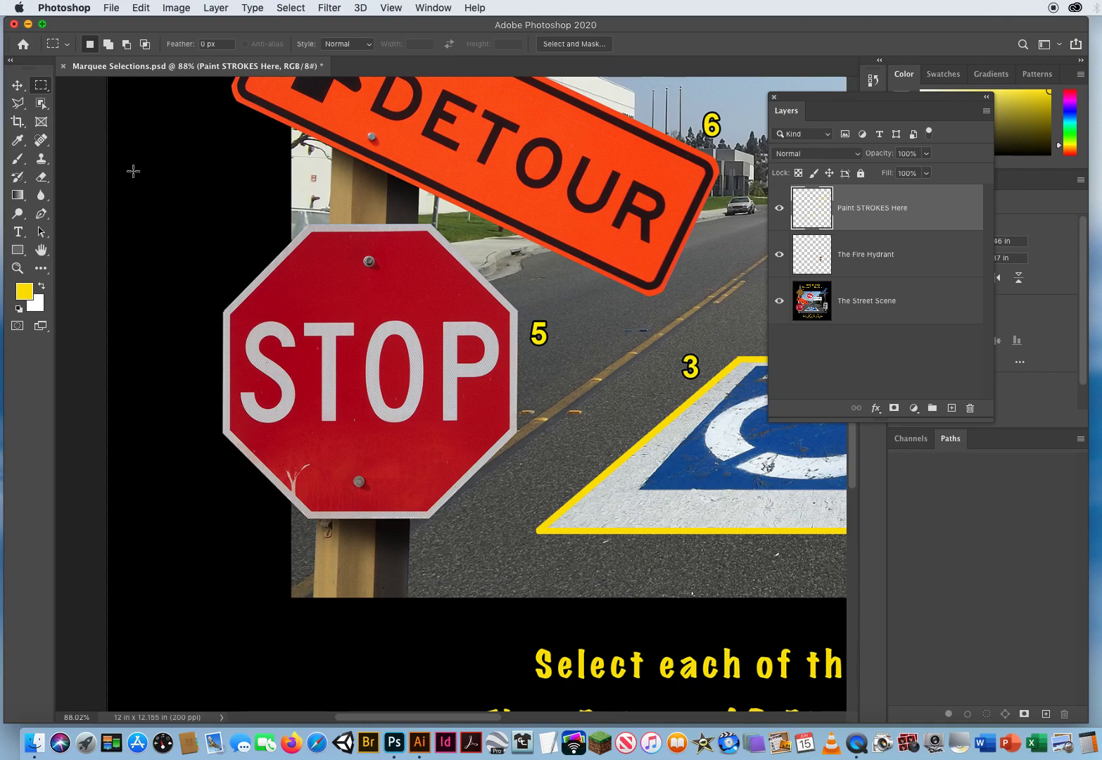
pyautogui.moveTo(143, 179)
pyautogui.mouseDown()
pyautogui.moveTo(448, 479)
pyautogui.moveTo(375, 401)
pyautogui.moveTo(366, 372)
pyautogui.moveTo(452, 474)
pyautogui.moveTo(382, 394)
pyautogui.moveTo(431, 464)
pyautogui.moveTo(484, 473)
pyautogui.mouseUp()
pyautogui.press('space')
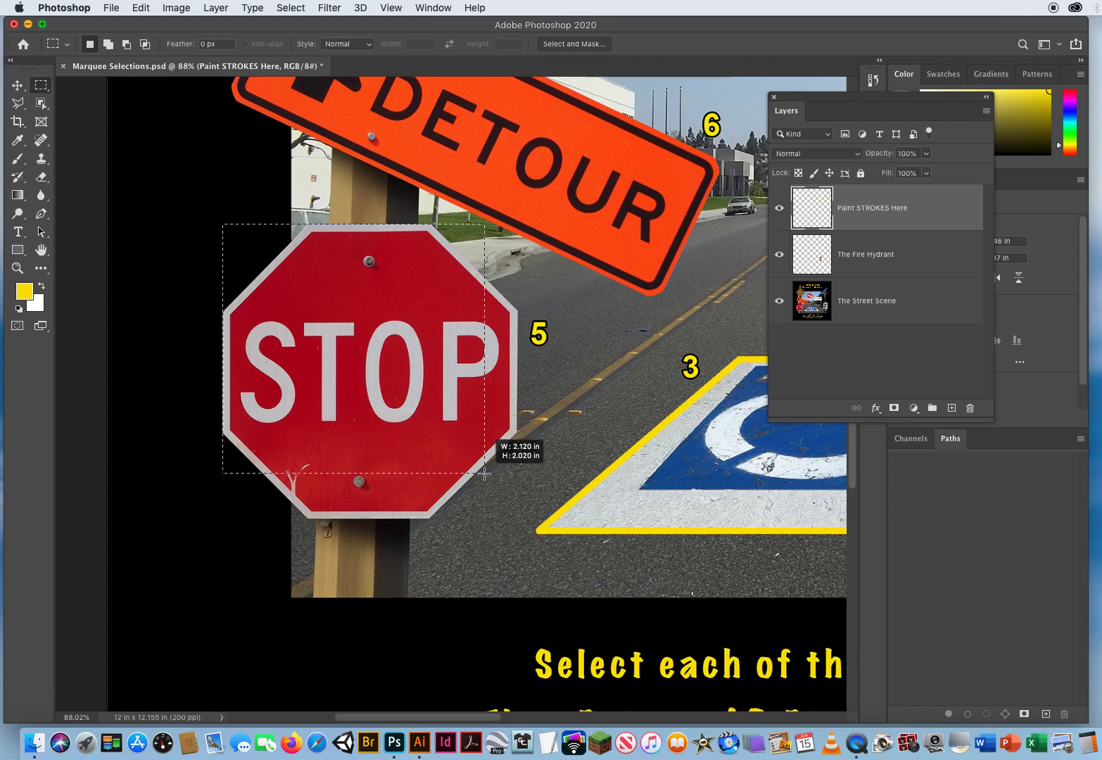
pyautogui.moveTo(484, 473); pyautogui.dragTo(621, 581)
pyautogui.moveTo(656, 621); pyautogui.dragTo(517, 519)
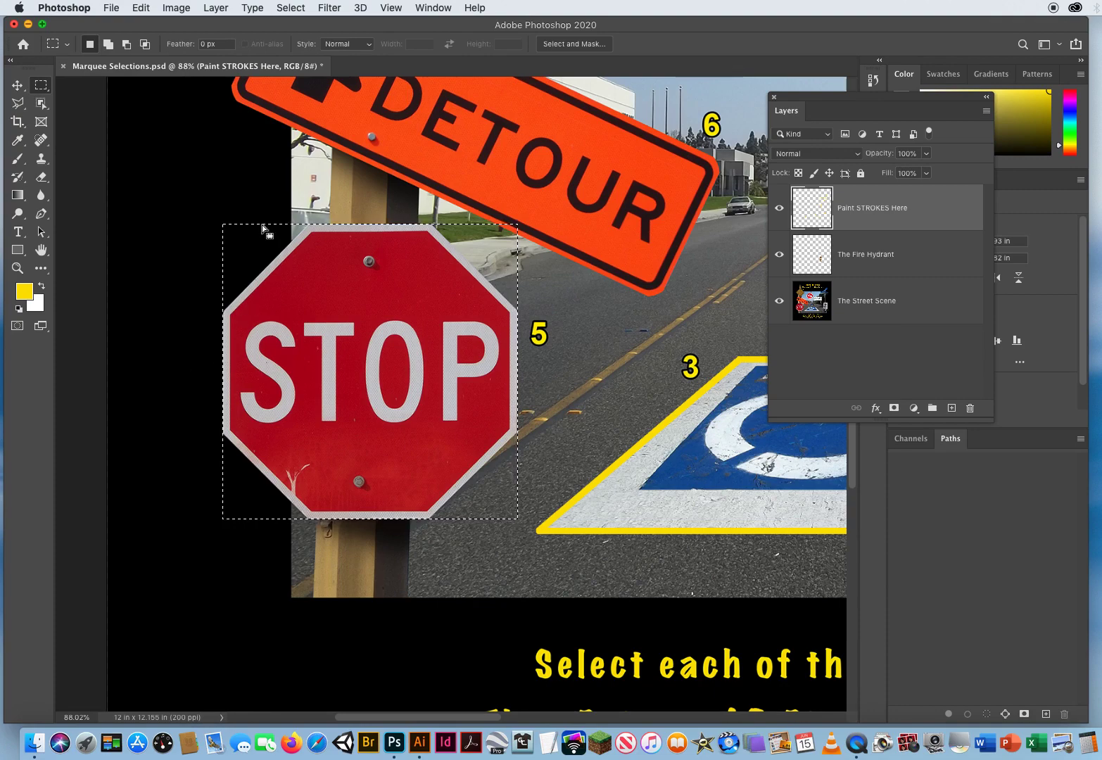
pyautogui.click(291, 8)
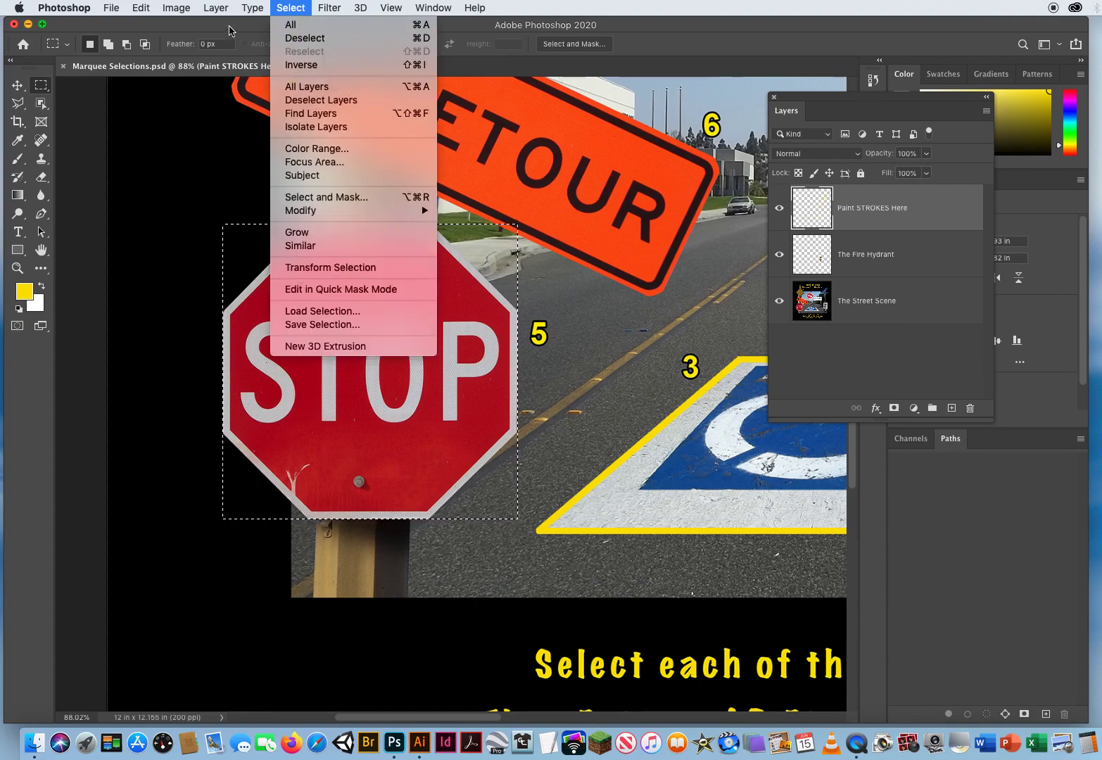
pyautogui.click(230, 27)
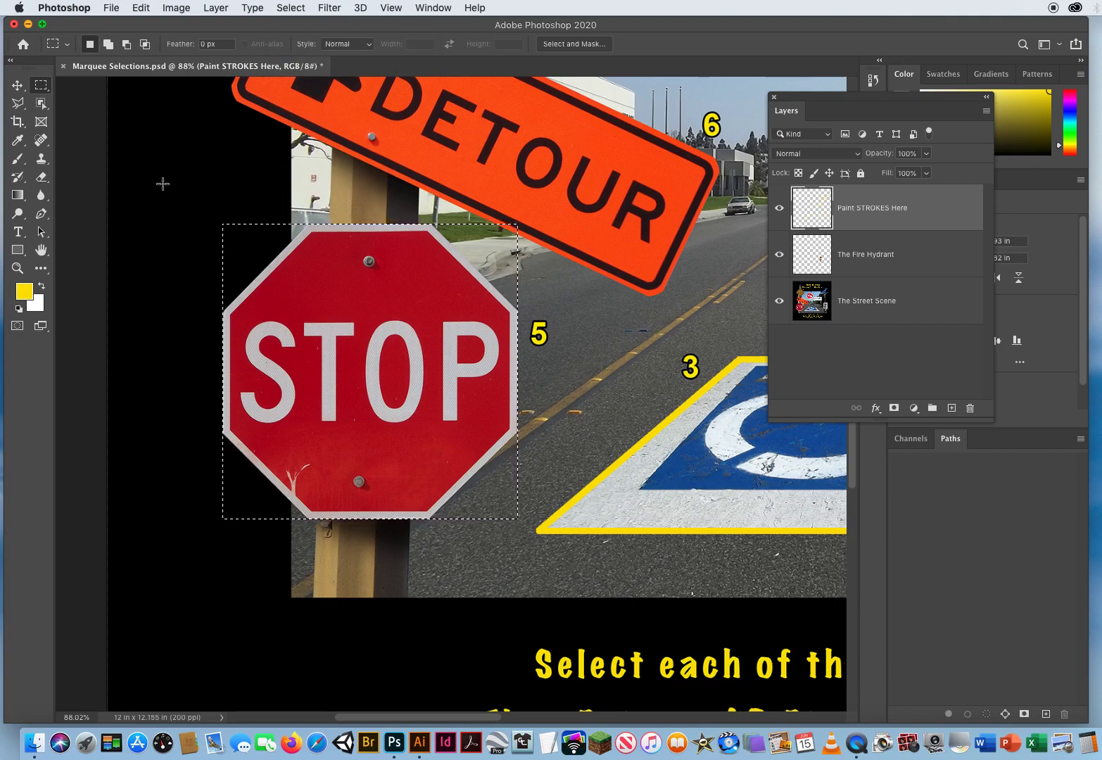
pyautogui.press('super+d')
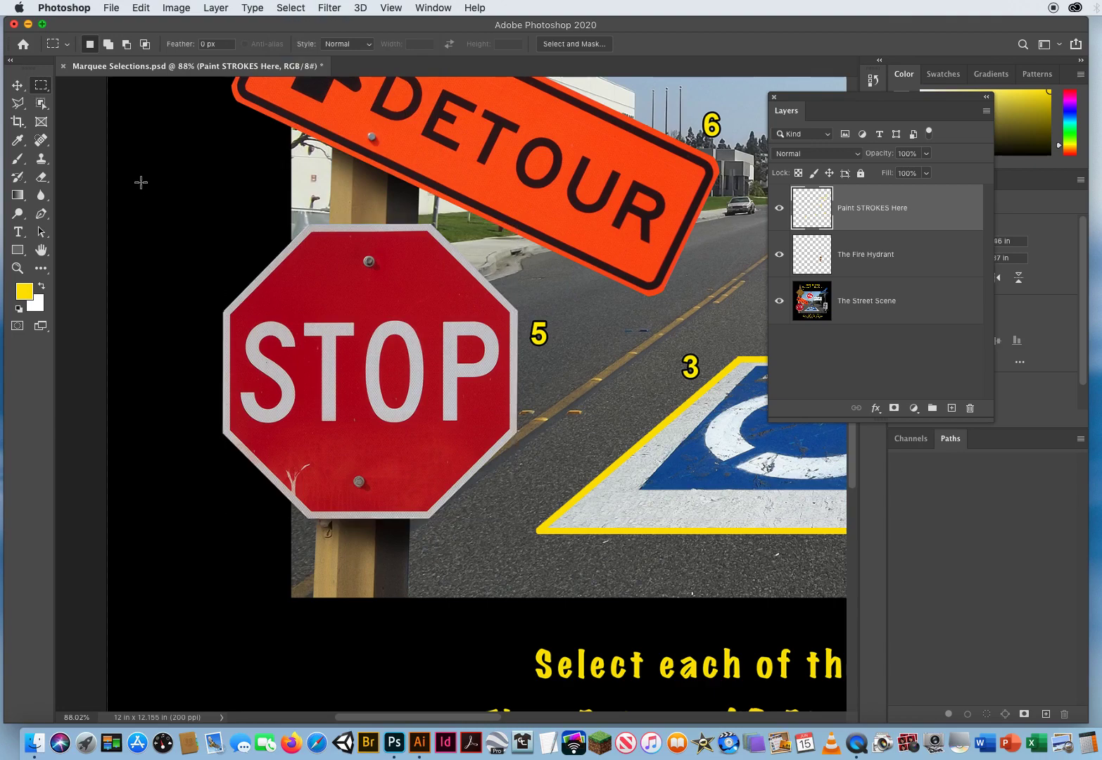
# Draw a rectangular marquee about 2.39 by 2.4 in around the STOP sign, touching its outer edges.
pyautogui.moveTo(135, 162); pyautogui.dragTo(424, 437)
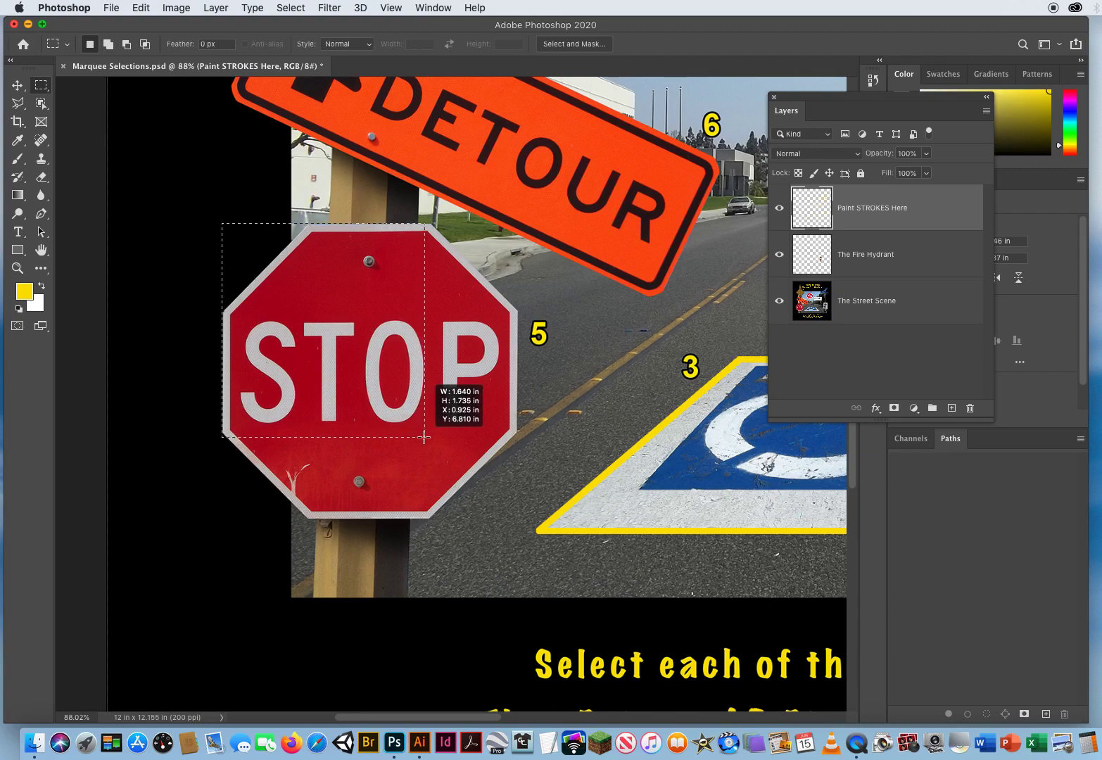
pyautogui.moveTo(424, 437); pyautogui.dragTo(517, 519)
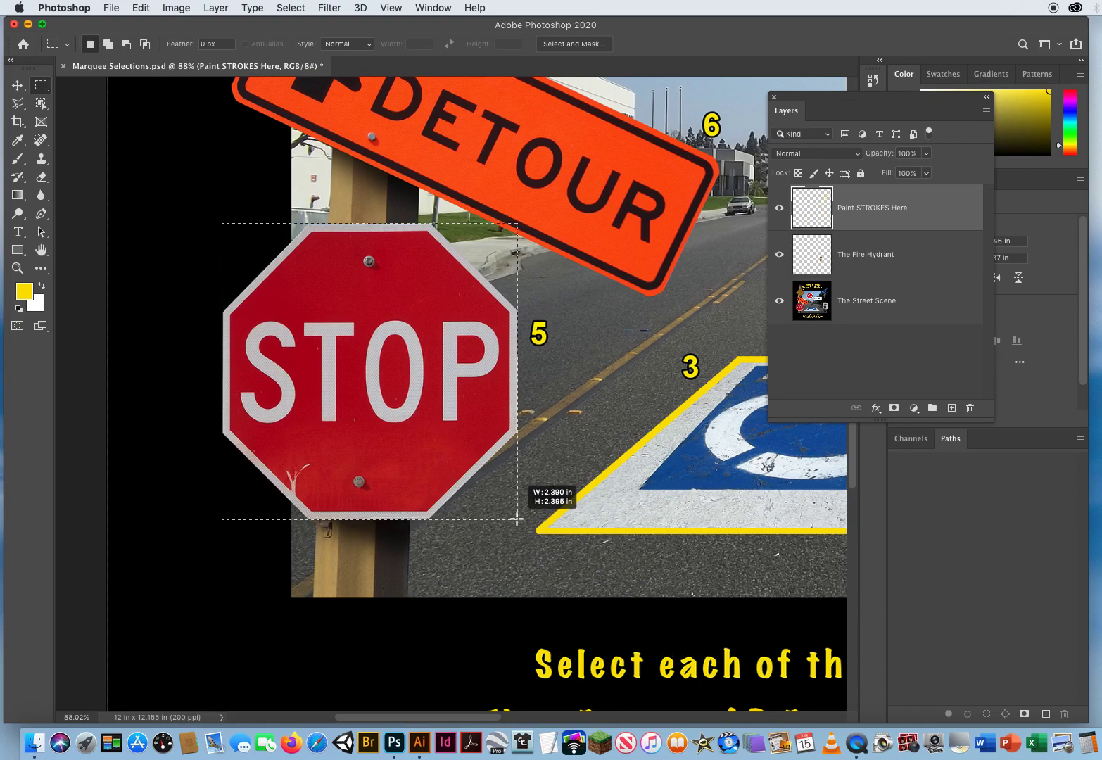
# Finish the rectangular marquee around the STOP sign and subtract its upper-left corner along the sign's diagonal edge with the Polygonal Lasso.
pyautogui.moveTo(516, 519); pyautogui.dragTo(517, 519)
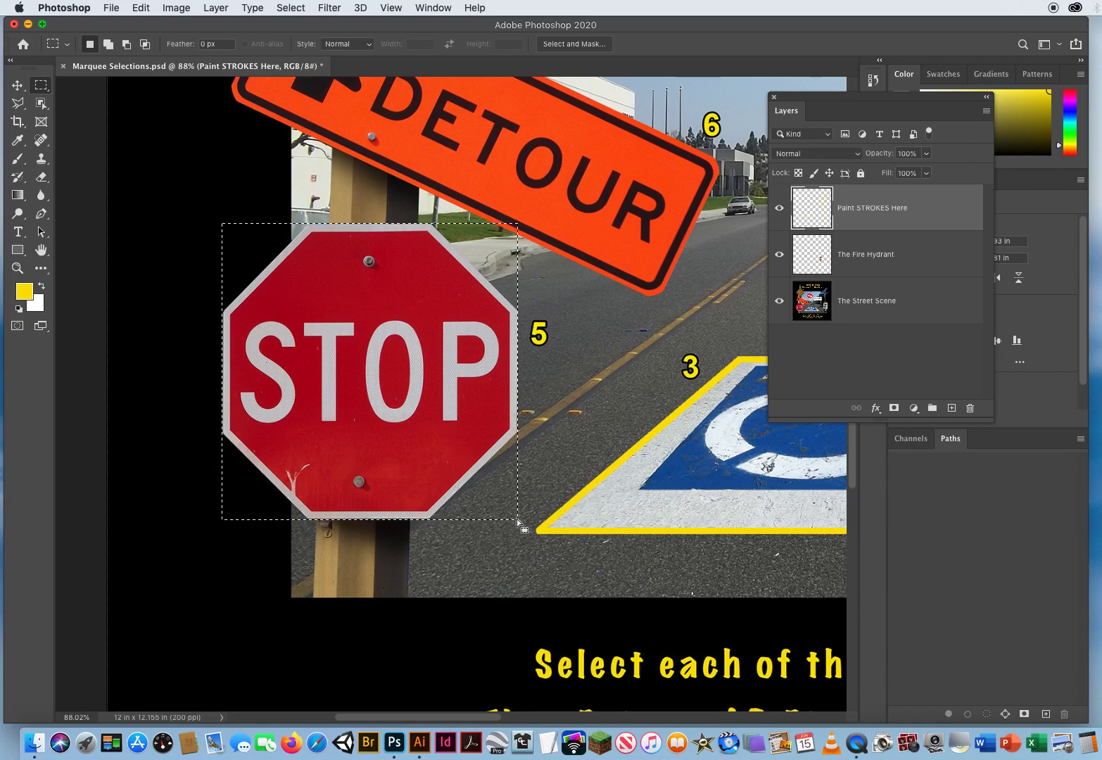
pyautogui.click(18, 104)
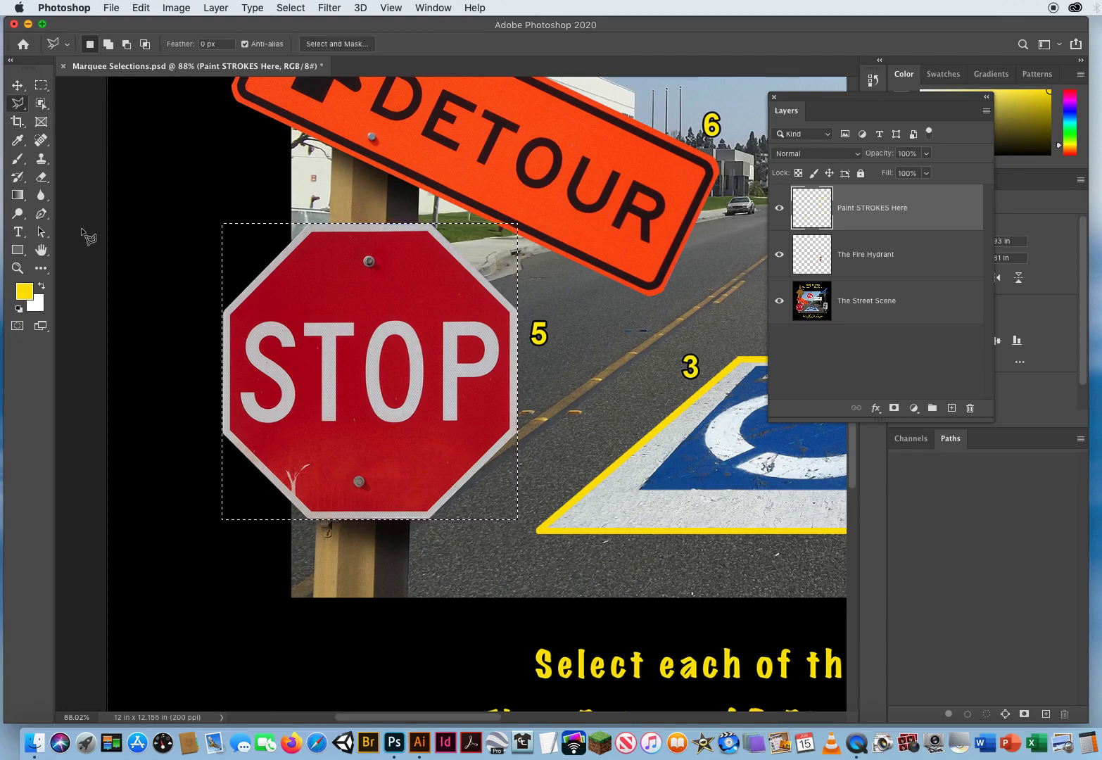
pyautogui.rightClick(20, 105)
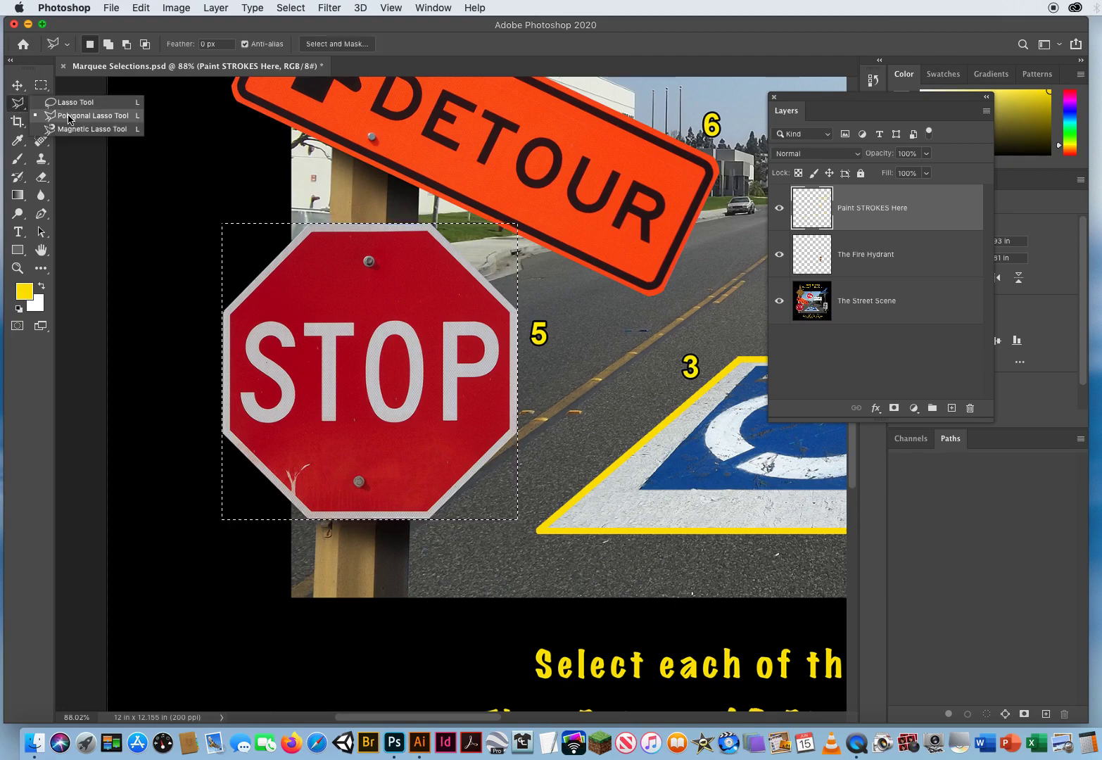
pyautogui.click(69, 115)
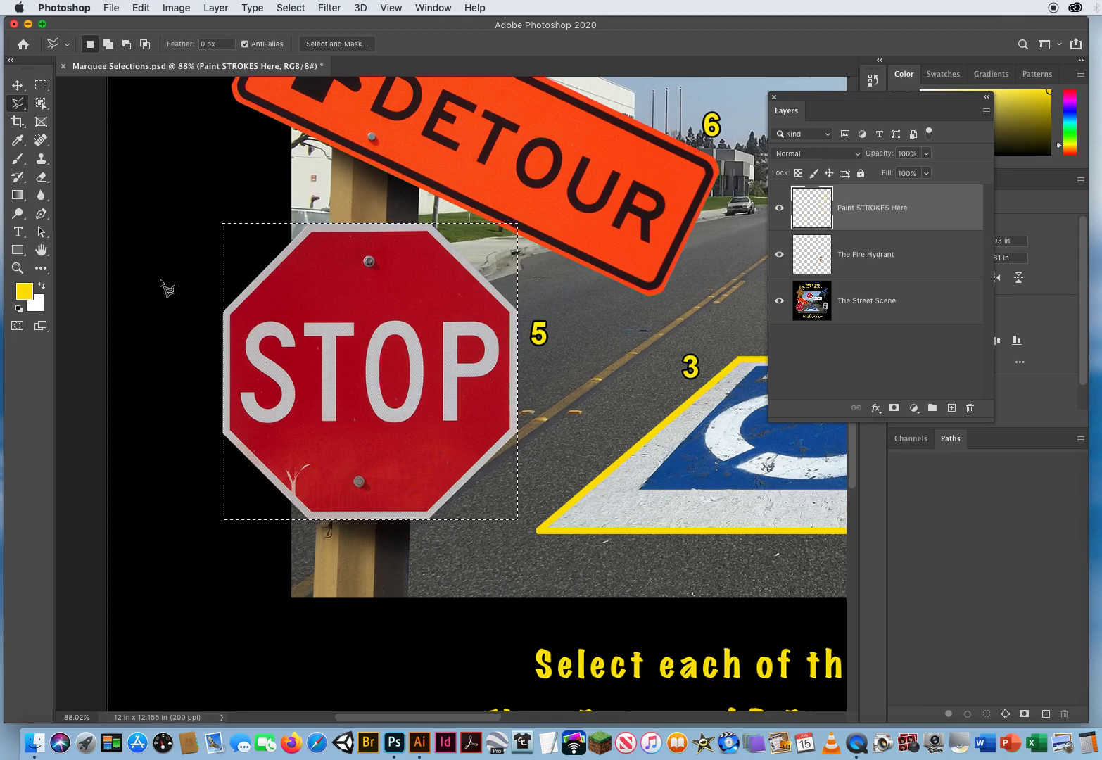
pyautogui.press('alt')
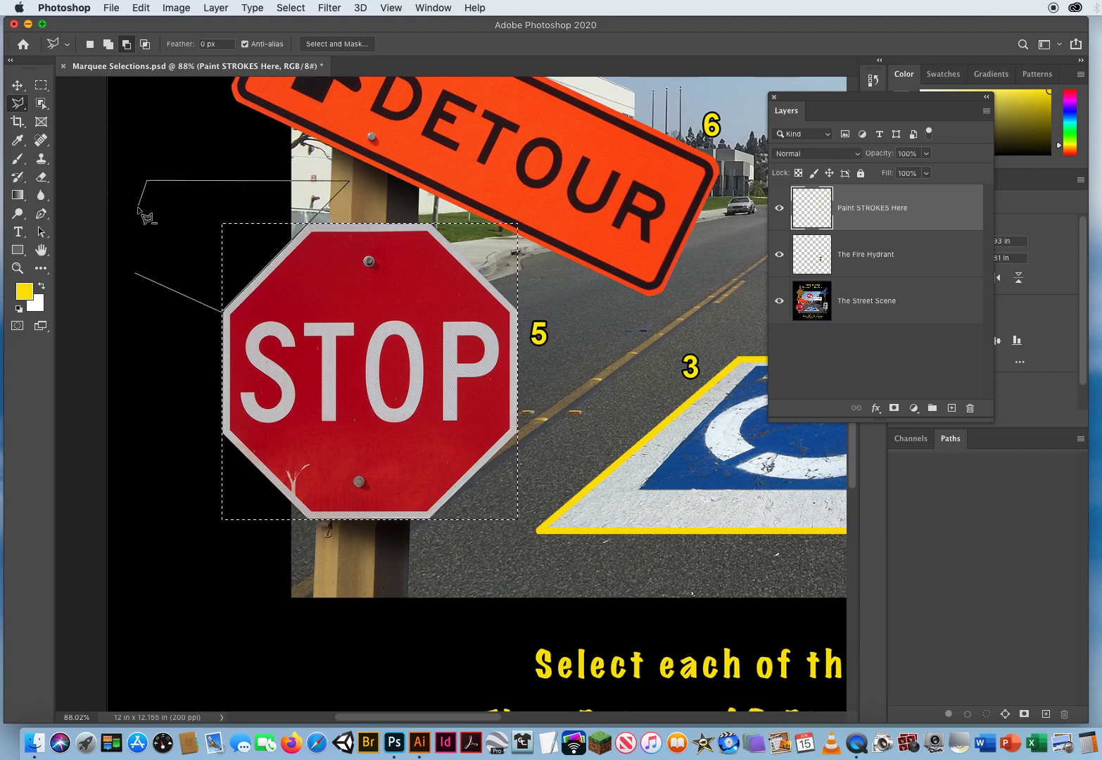
pyautogui.click(137, 275)
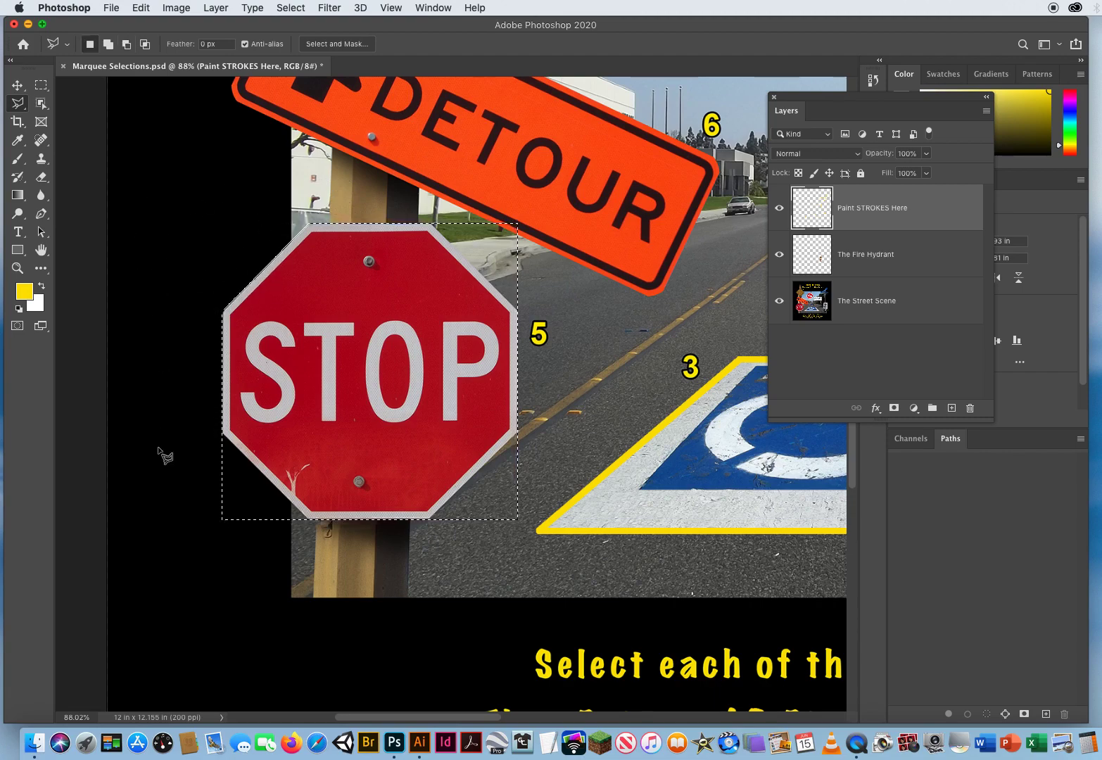
# Subtract the lower-left corner of the STOP sign's selection along the sign's diagonal edge with the Polygonal Lasso.
pyautogui.press('alt')
pyautogui.click(168, 576)
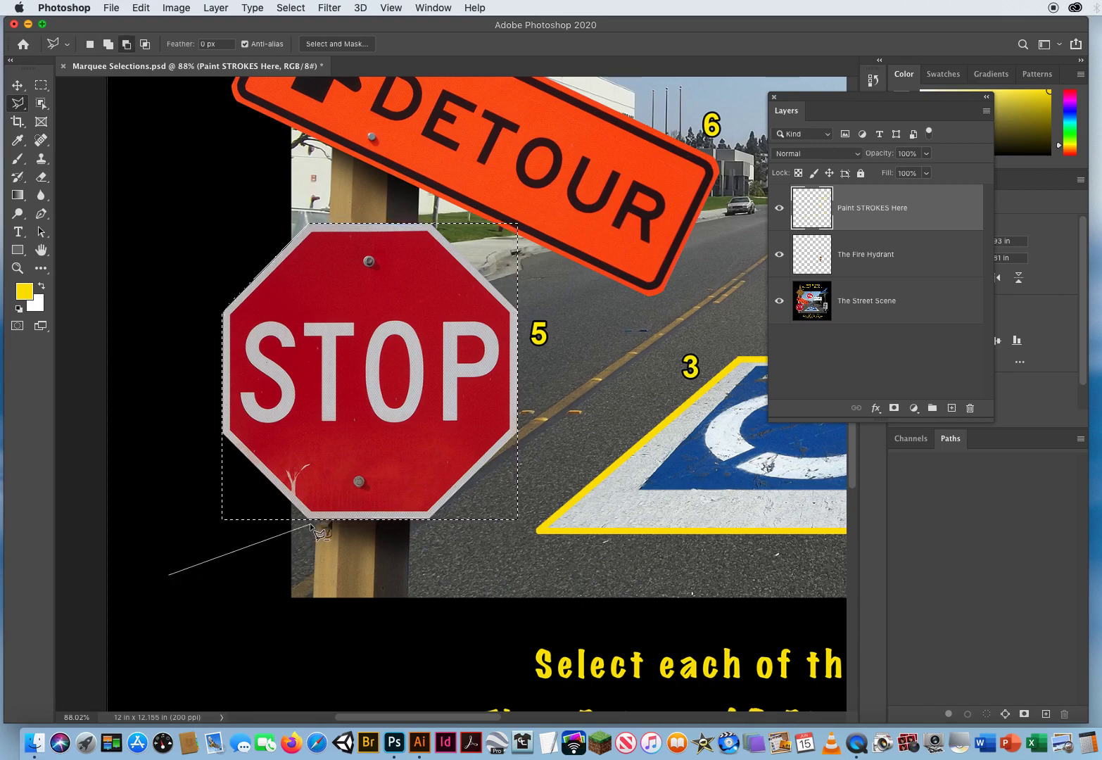
pyautogui.click(309, 519)
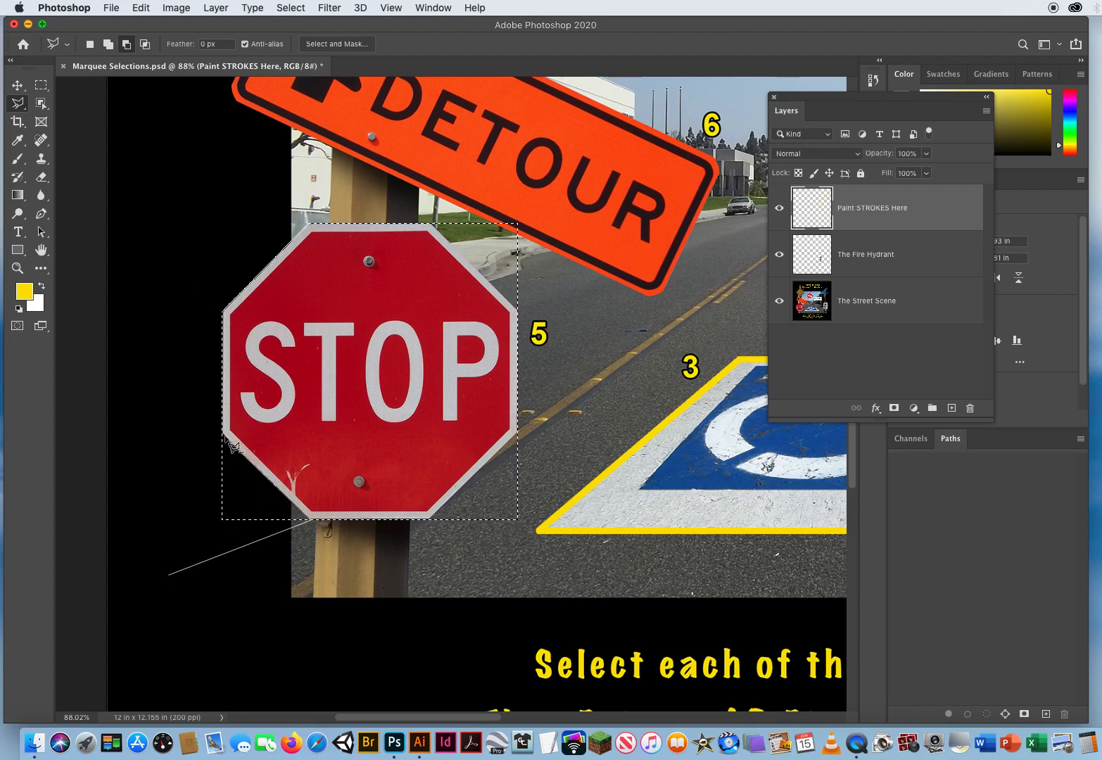
pyautogui.click(138, 483)
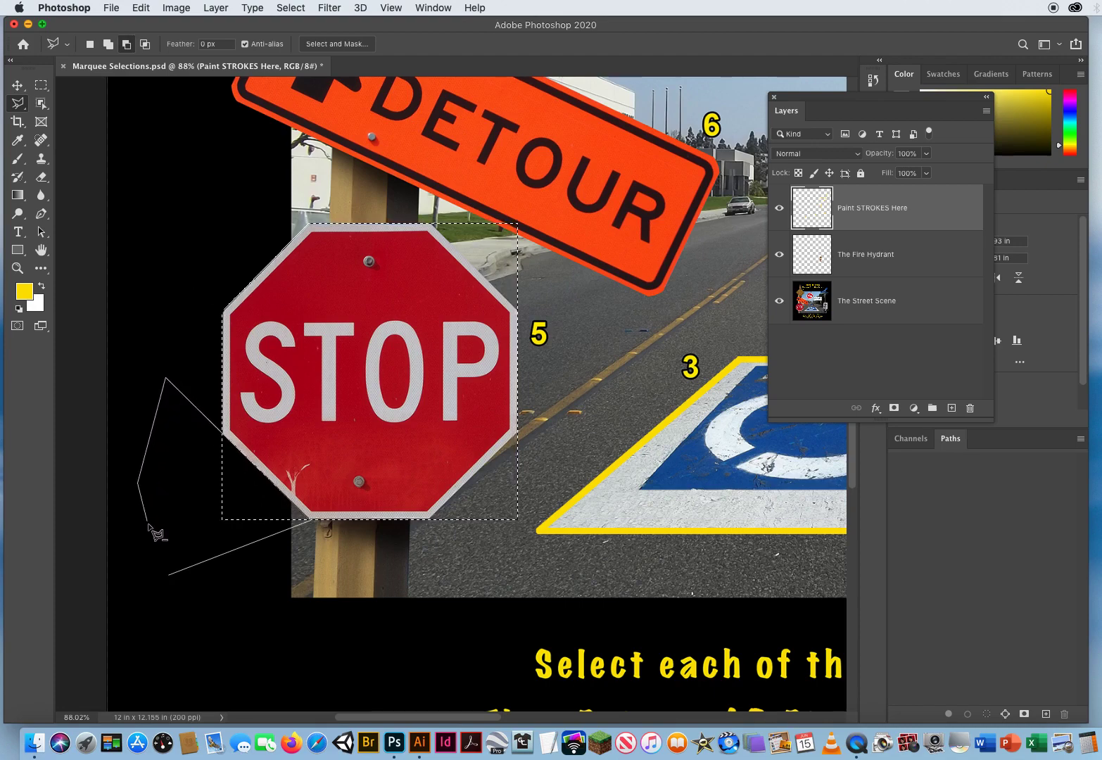
pyautogui.click(170, 575)
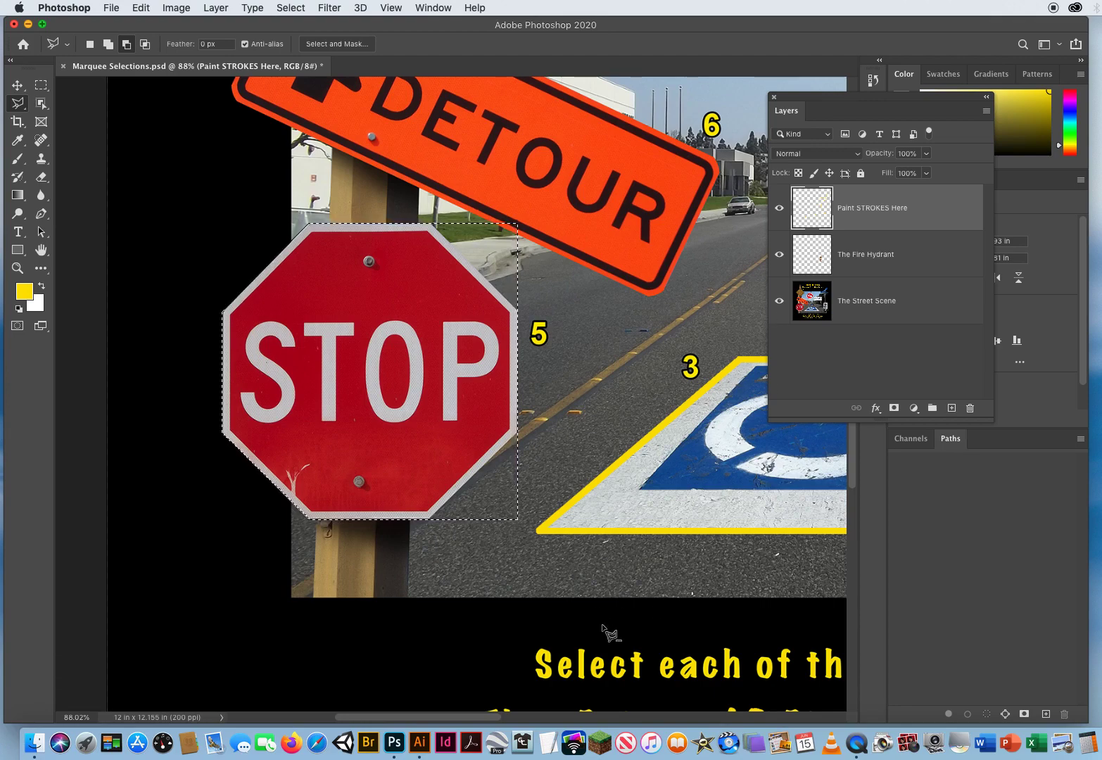
# Subtract the lower-right and upper-right corners of the STOP sign's selection along the sign's diagonal edges with the Polygonal Lasso.
pyautogui.click(562, 385)
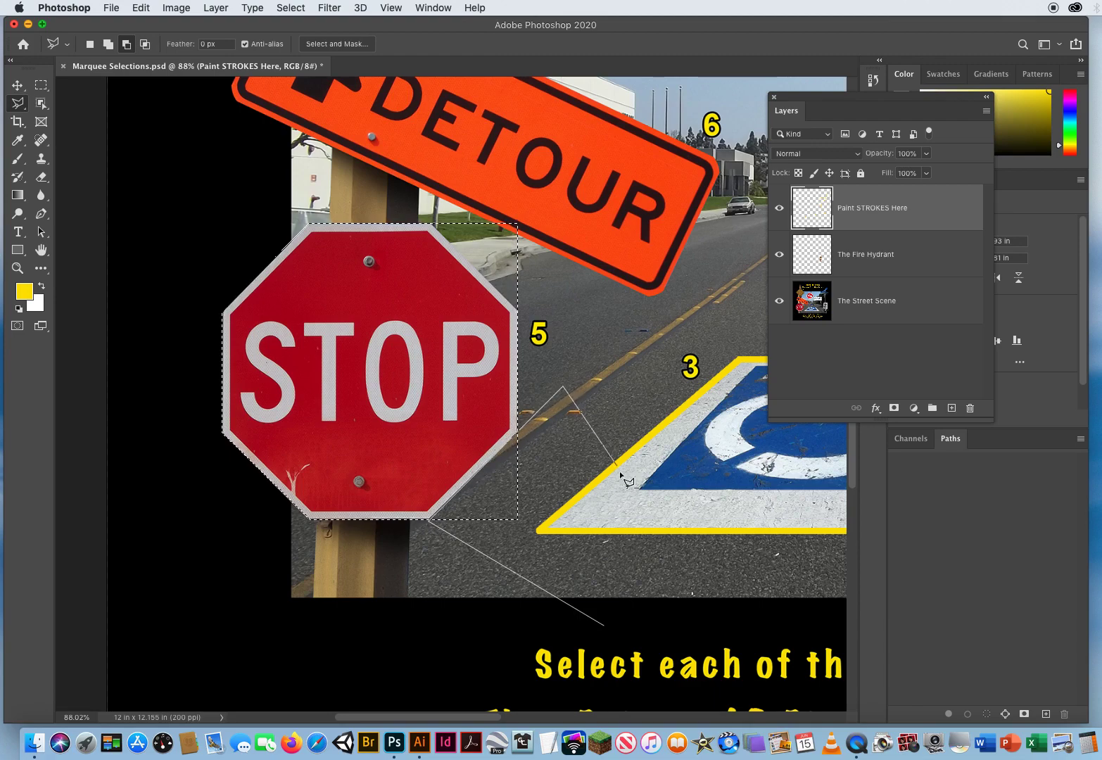
pyautogui.doubleClick(604, 625)
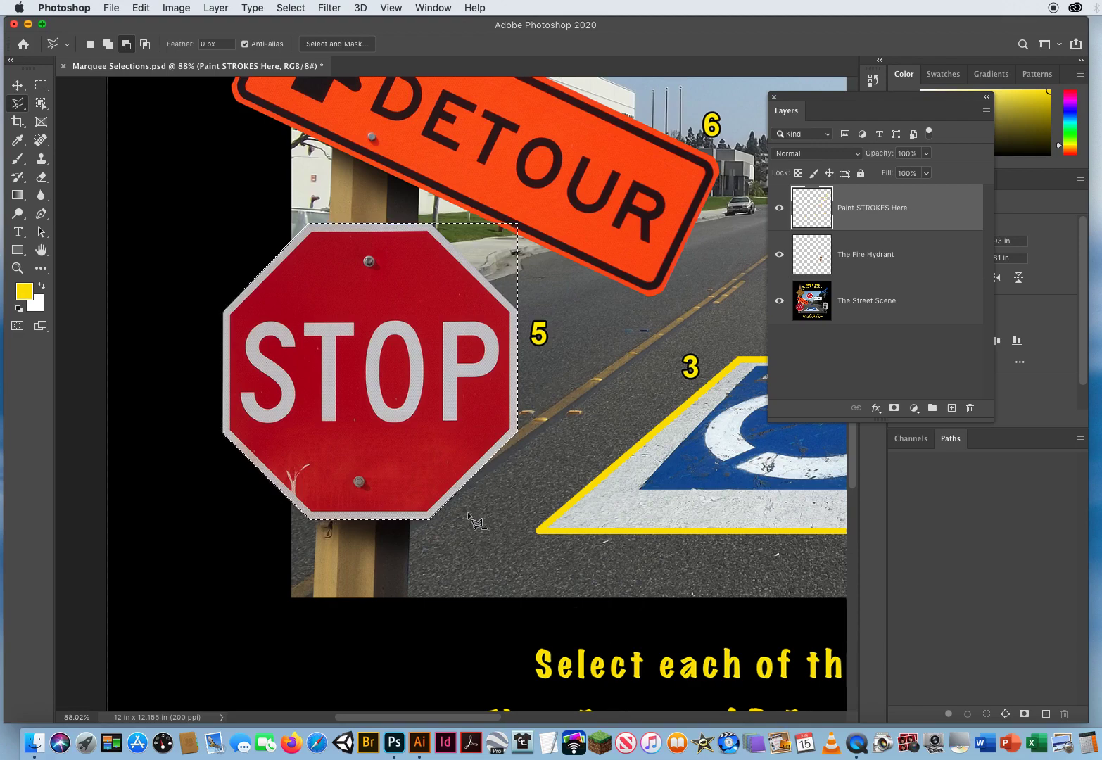
pyautogui.click(621, 245)
pyautogui.click(588, 159)
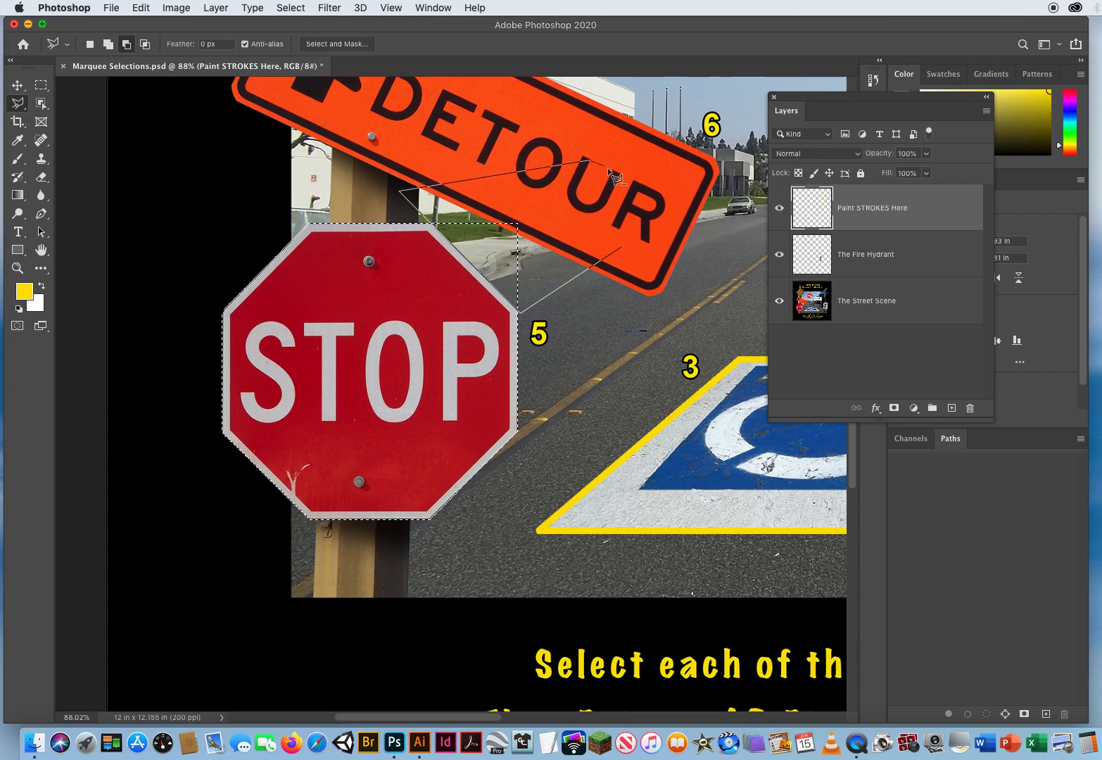
pyautogui.click(620, 246)
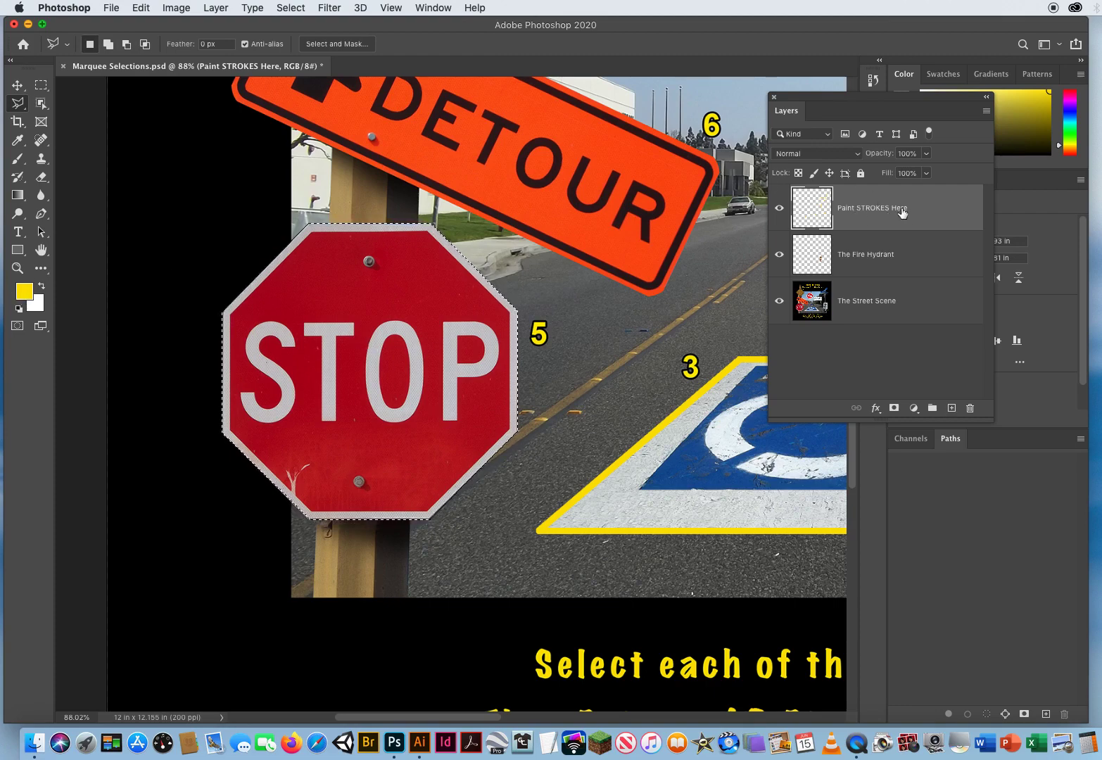
# Stroke the octagonal STOP sign selection with a 10 px yellow centered stroke on the Paint STROKES Here layer, and deselect.
pyautogui.click(141, 8)
pyautogui.click(176, 247)
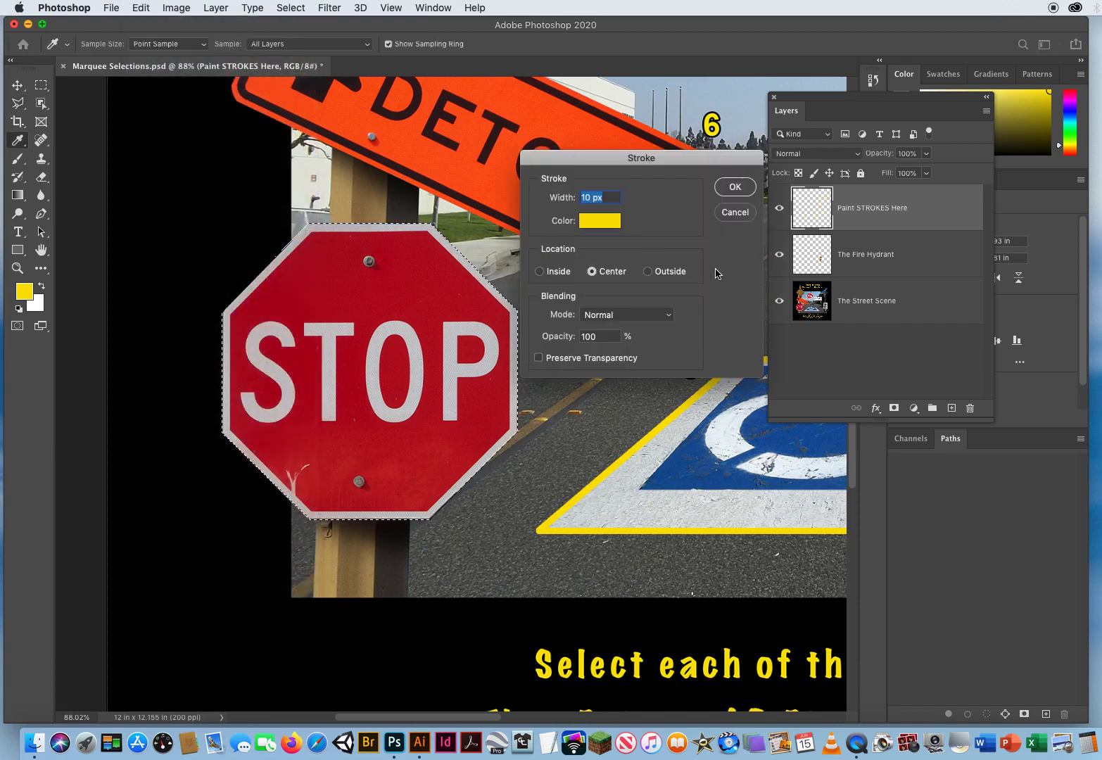
pyautogui.click(734, 187)
pyautogui.click(559, 320)
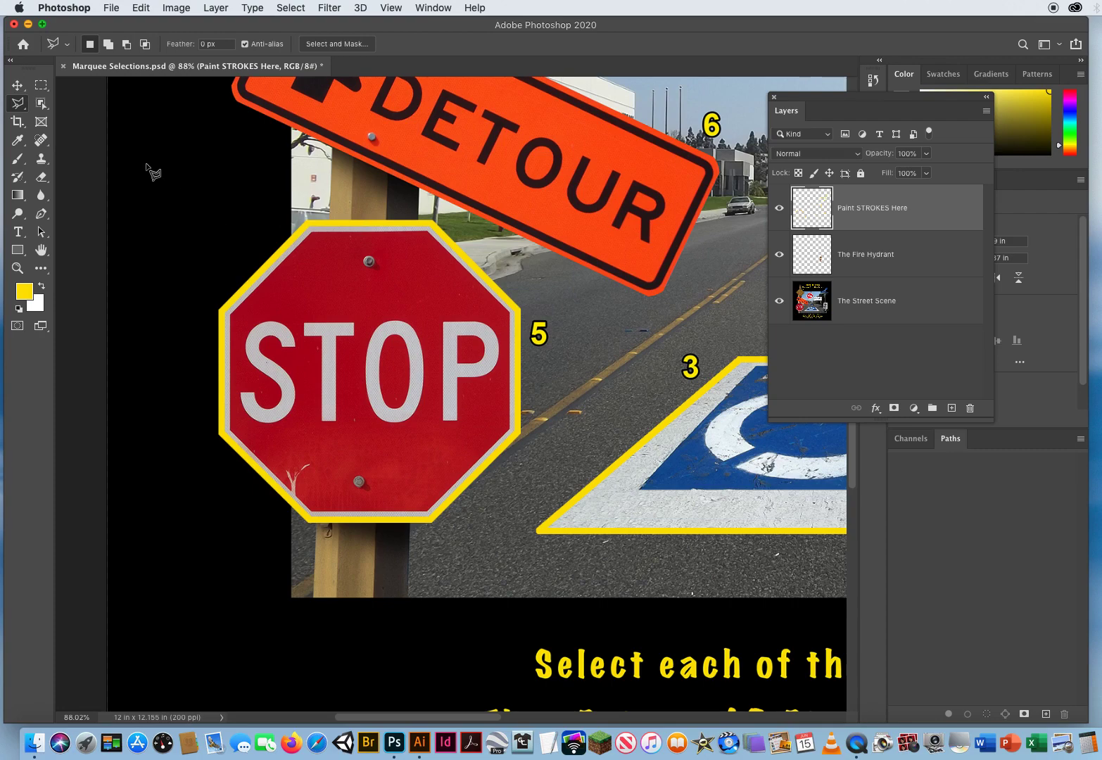
pyautogui.click(18, 103)
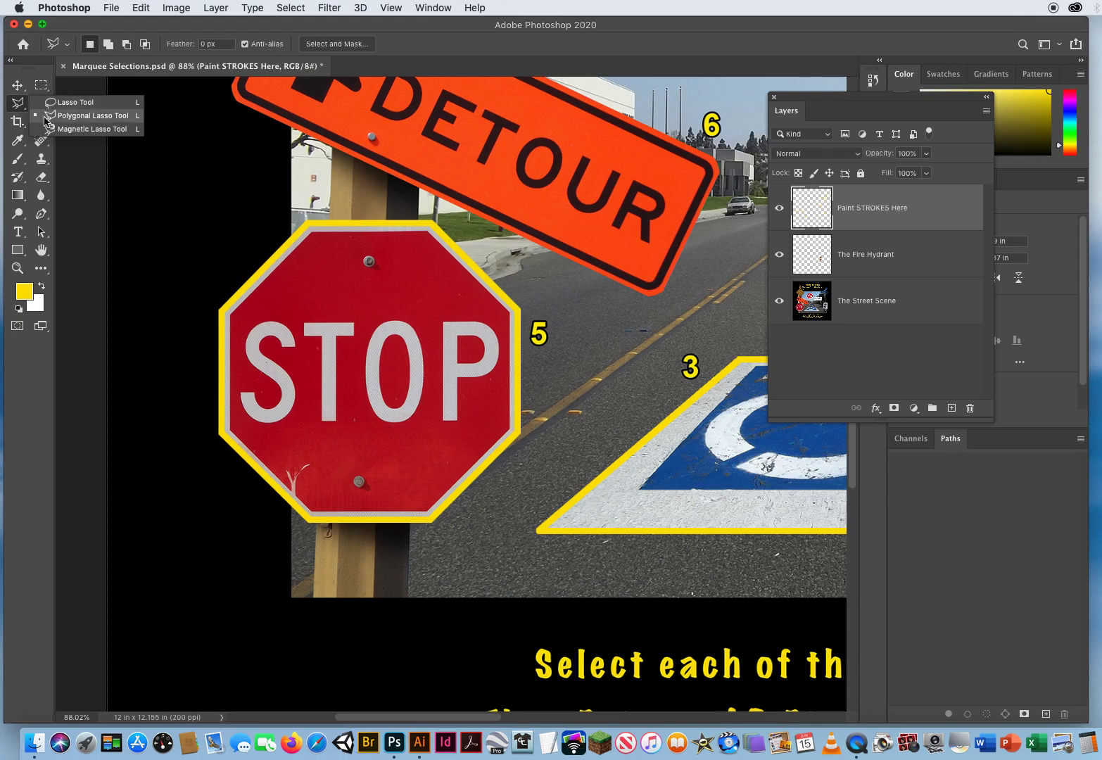
pyautogui.click(78, 116)
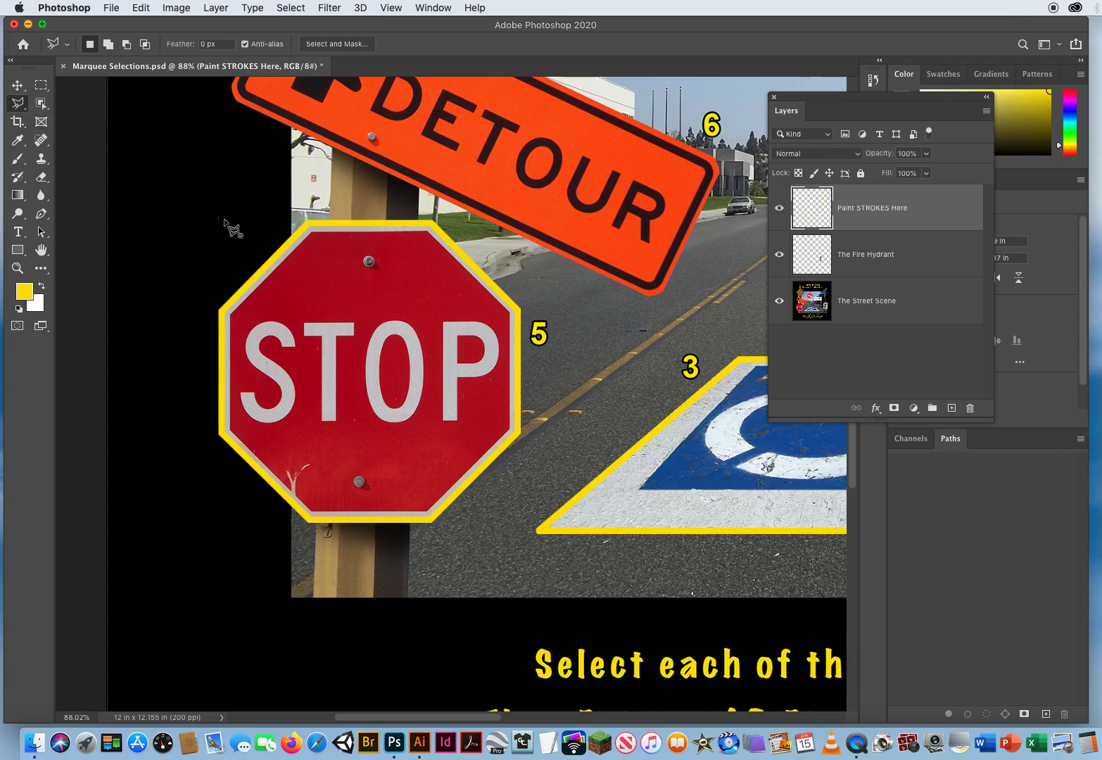
pyautogui.doubleClick(273, 200)
pyautogui.click(778, 253)
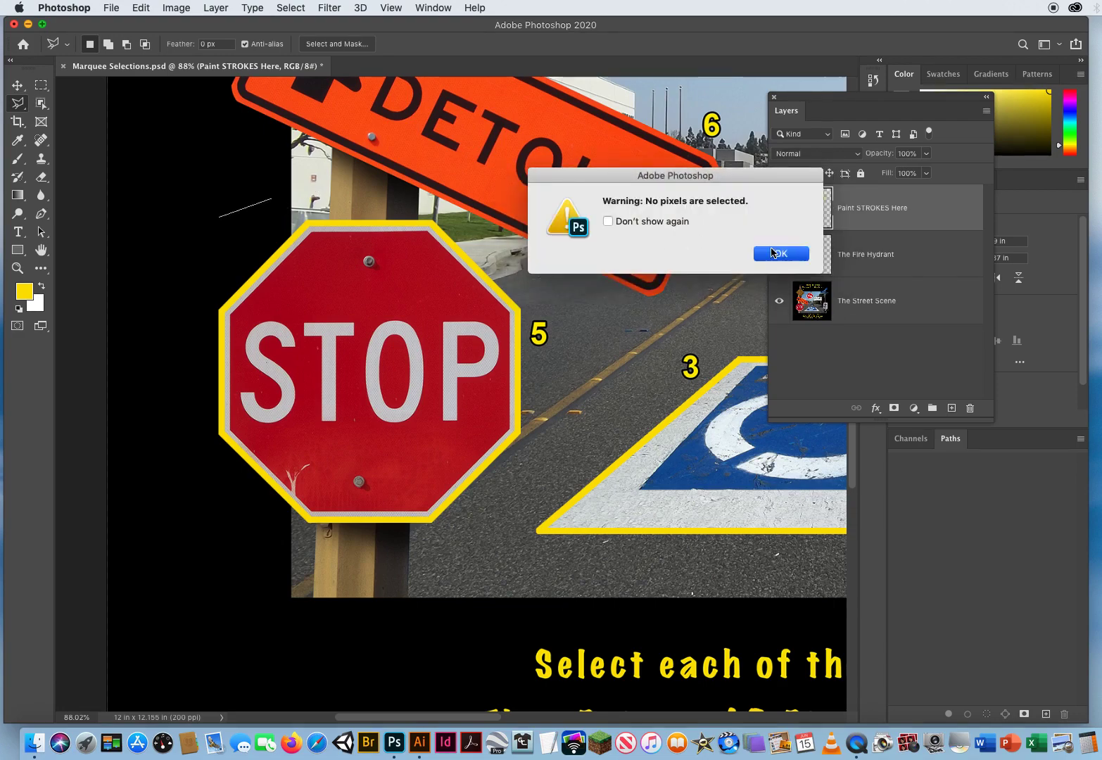
# Try a random zigzag selection of crossing lines over the STOP sign with the Polygonal Lasso, close it, and deselect.
pyautogui.click(464, 160)
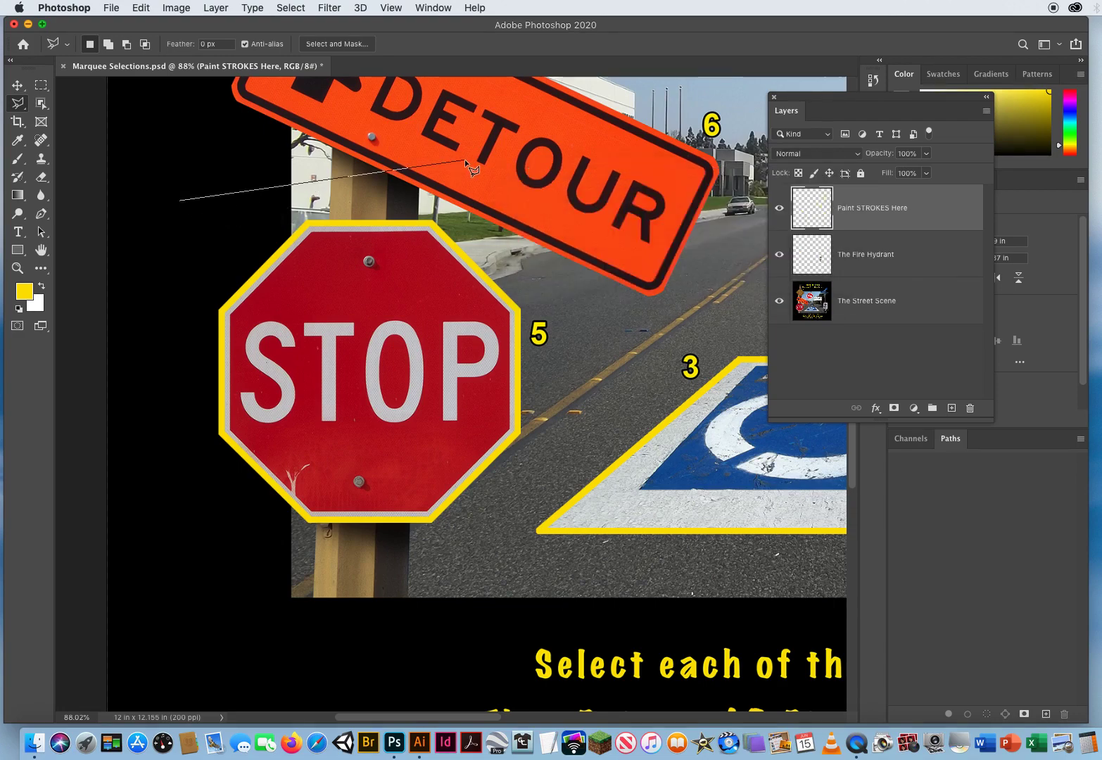
pyautogui.click(221, 283)
pyautogui.click(636, 275)
pyautogui.click(189, 242)
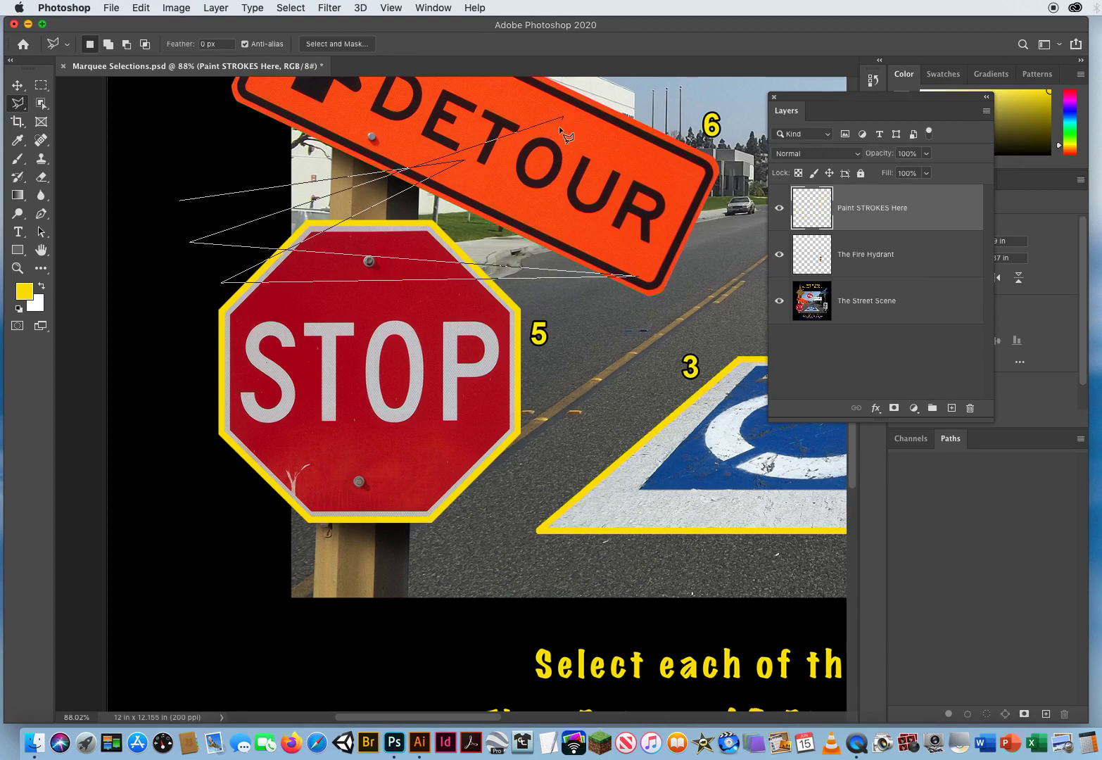
pyautogui.click(191, 438)
pyautogui.click(640, 462)
pyautogui.click(142, 287)
pyautogui.click(734, 367)
pyautogui.click(181, 537)
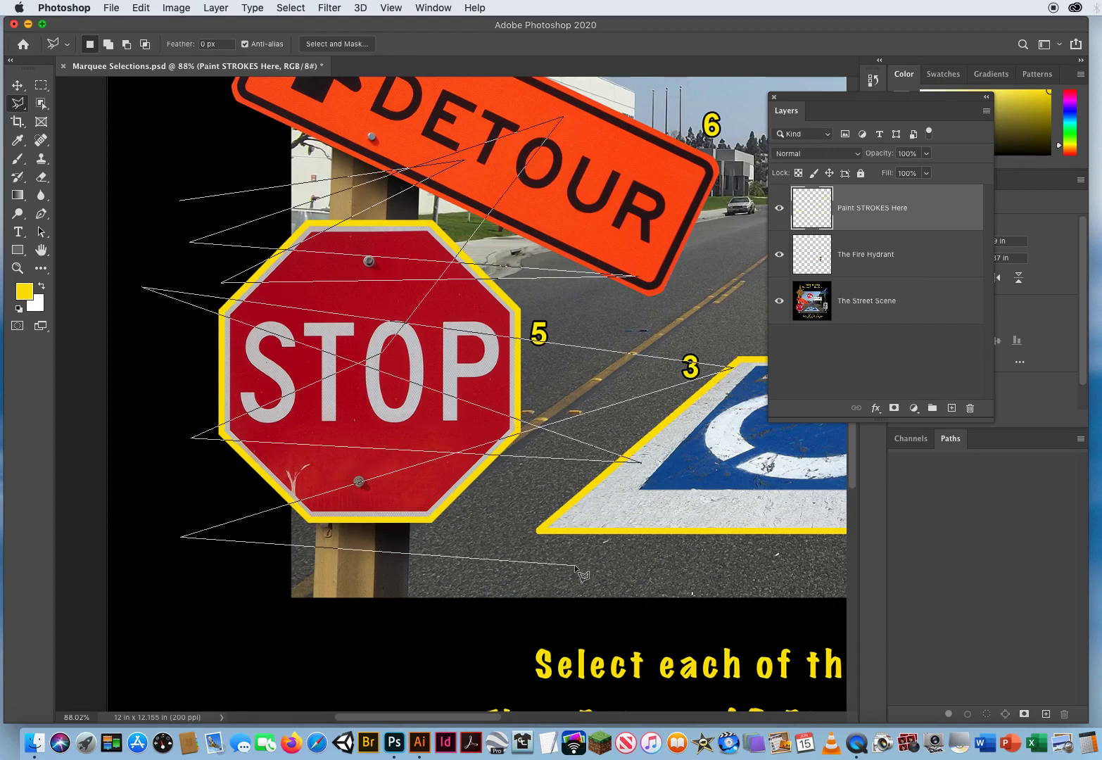
pyautogui.click(576, 565)
pyautogui.click(597, 181)
pyautogui.click(238, 552)
pyautogui.click(618, 245)
pyautogui.click(209, 353)
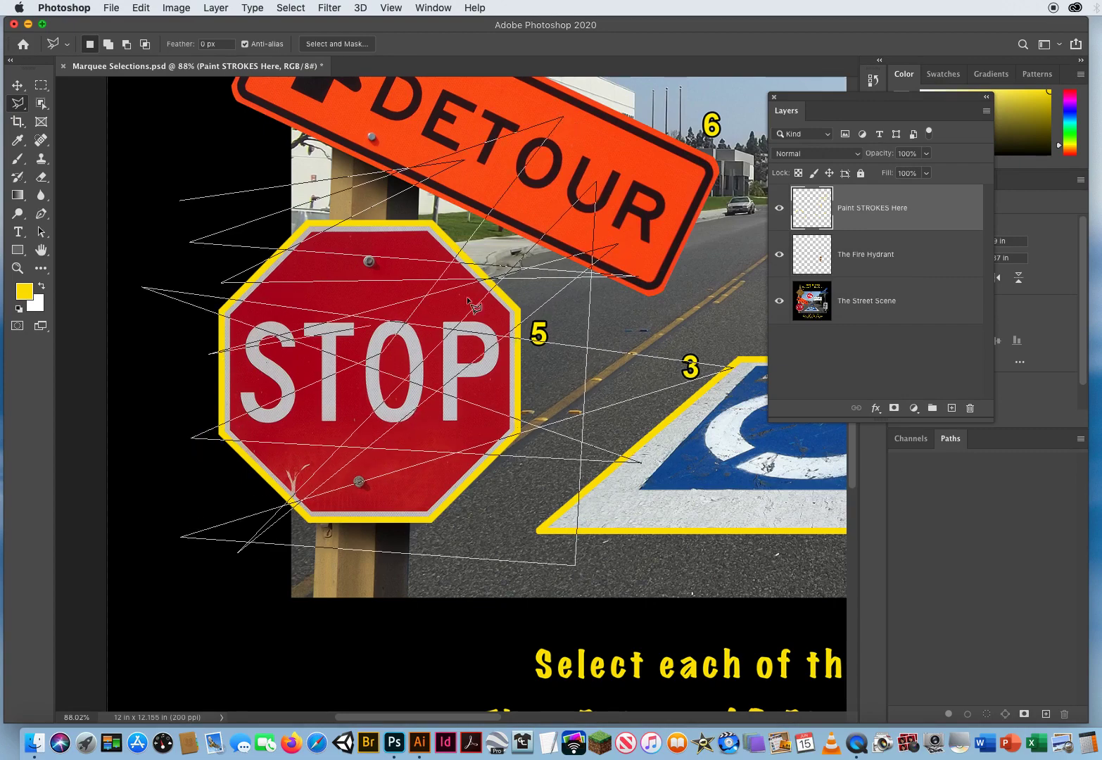
pyautogui.click(593, 238)
pyautogui.click(266, 357)
pyautogui.click(626, 457)
pyautogui.click(198, 418)
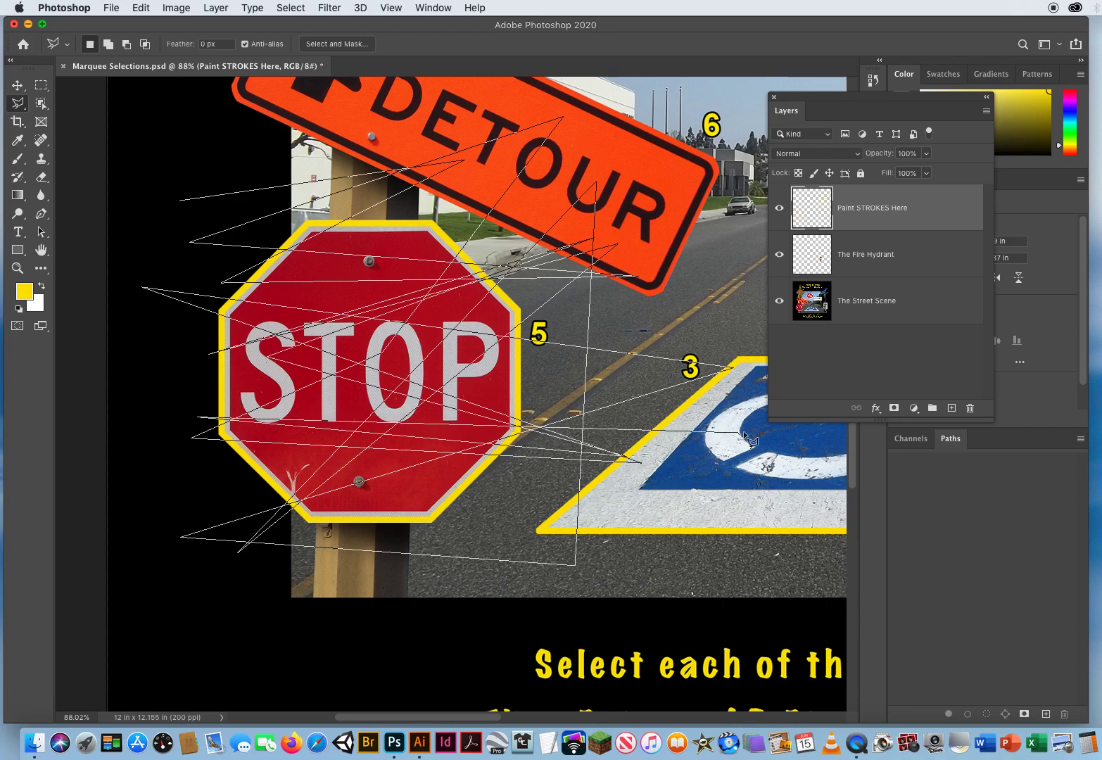
pyautogui.click(740, 431)
pyautogui.click(185, 529)
pyautogui.click(587, 132)
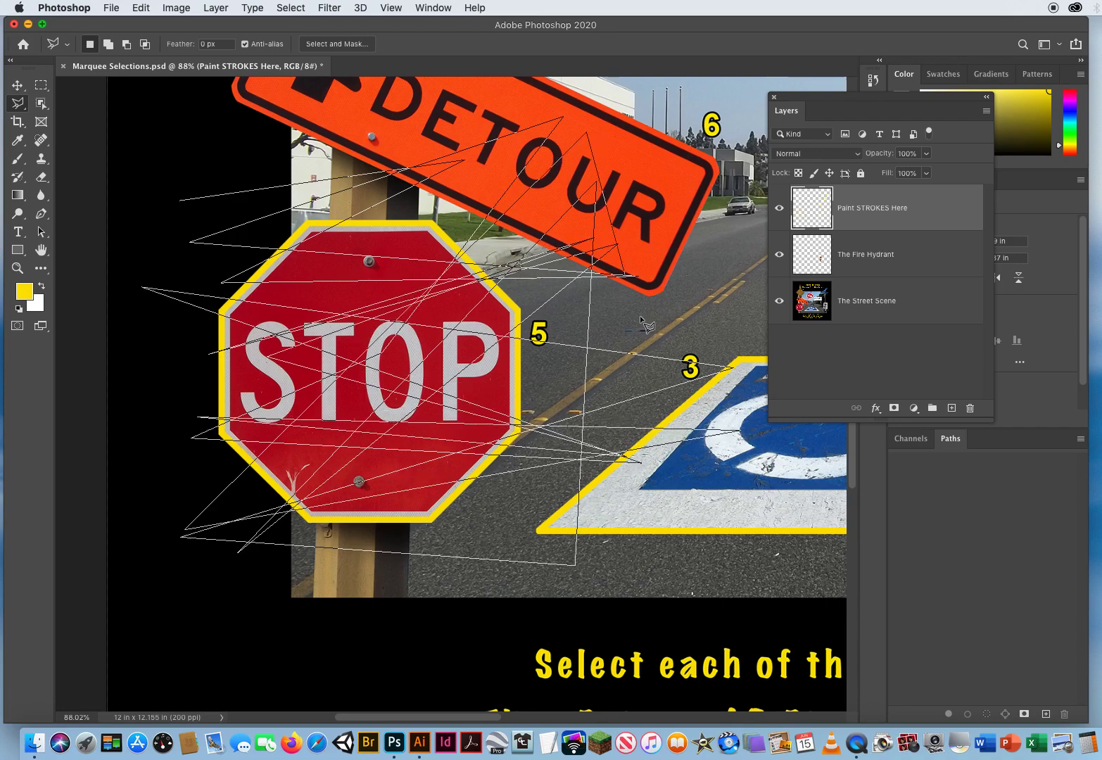
pyautogui.click(736, 503)
pyautogui.click(231, 537)
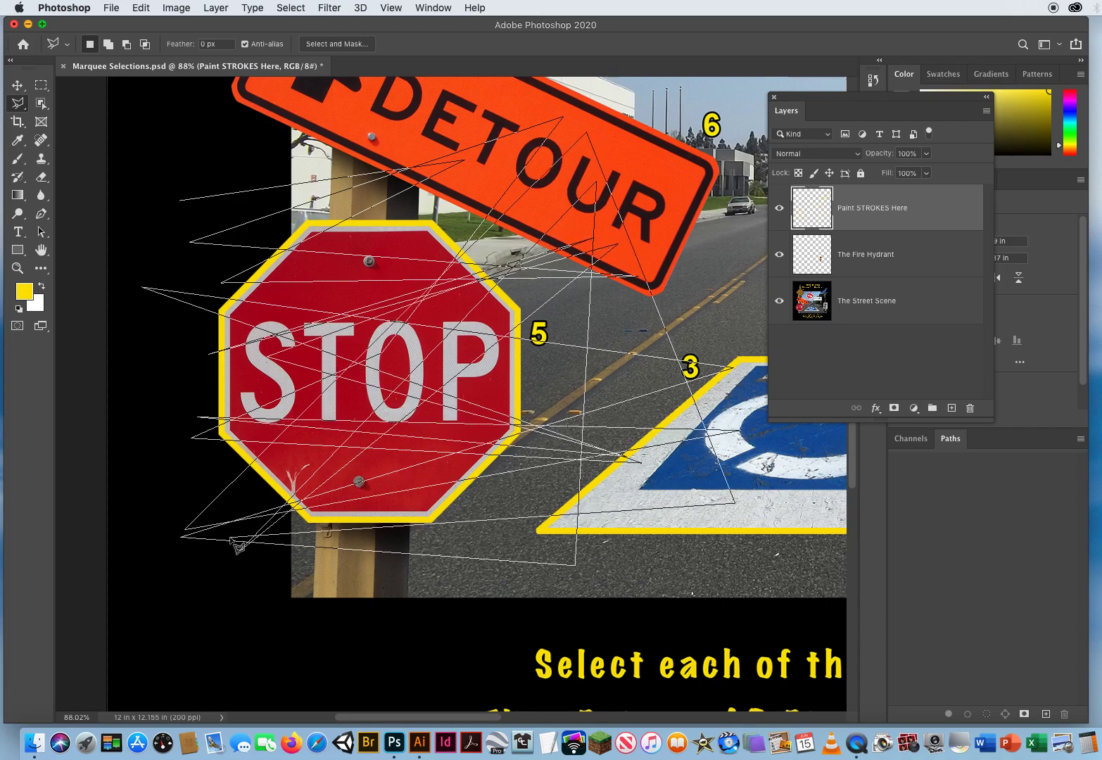
pyautogui.click(640, 343)
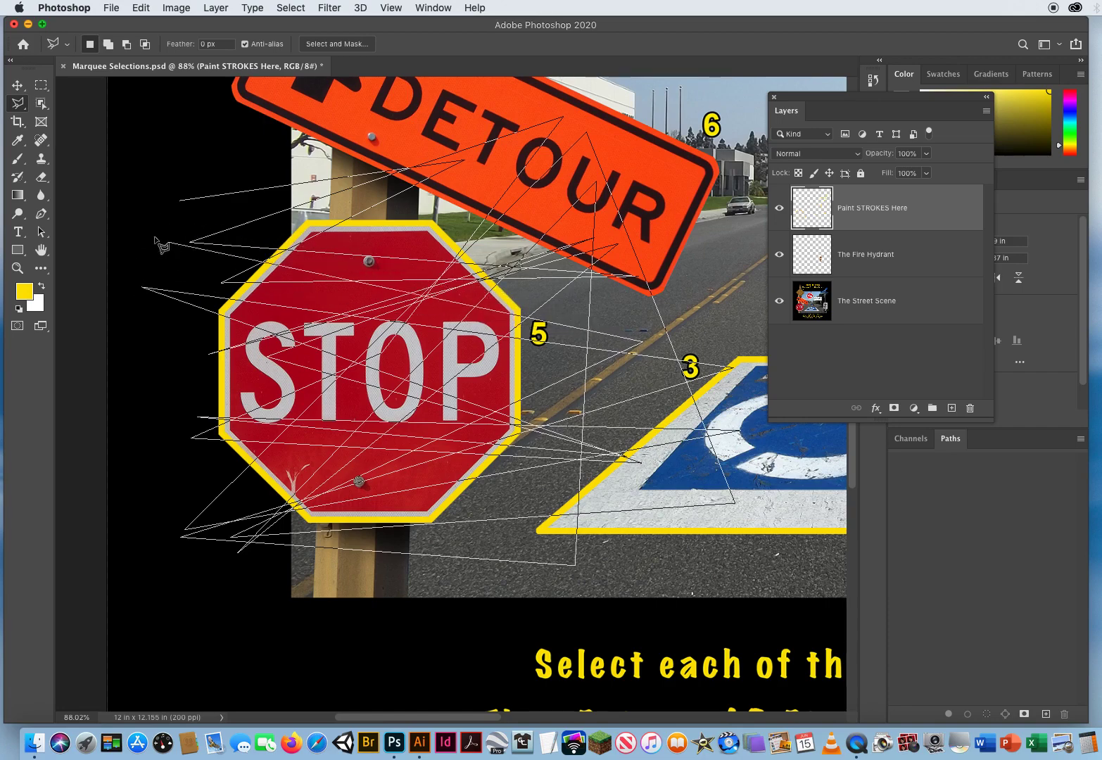
pyautogui.click(155, 334)
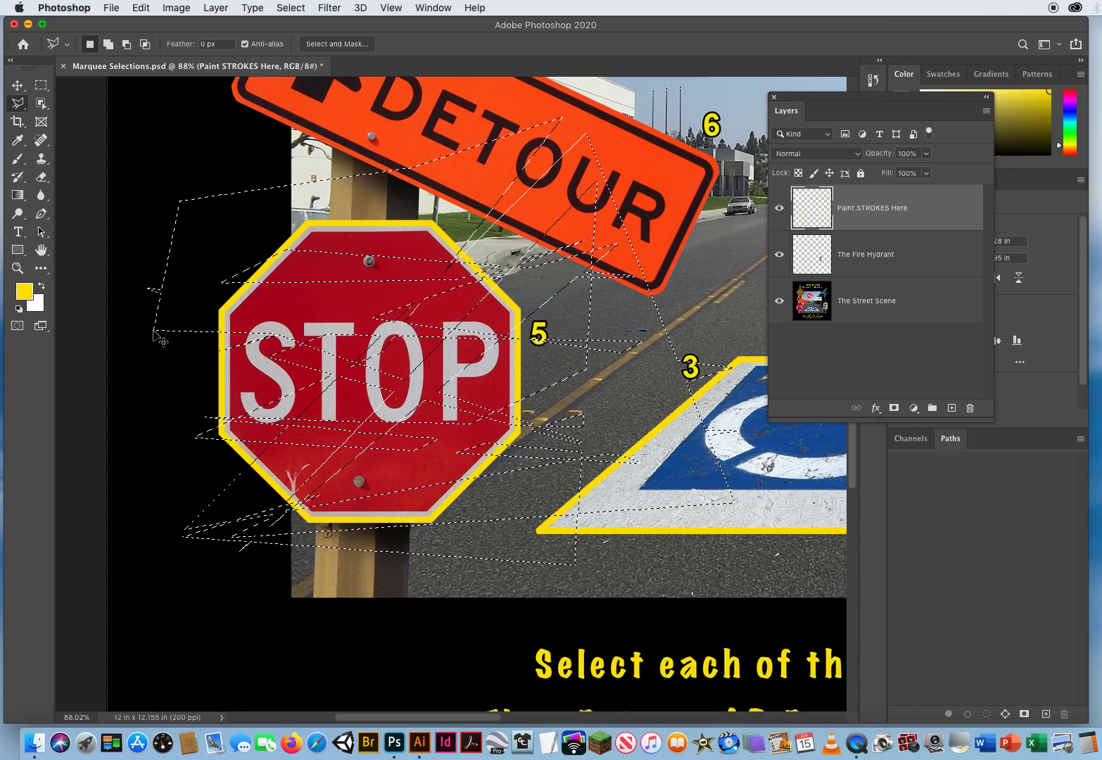
pyautogui.press('super+d')
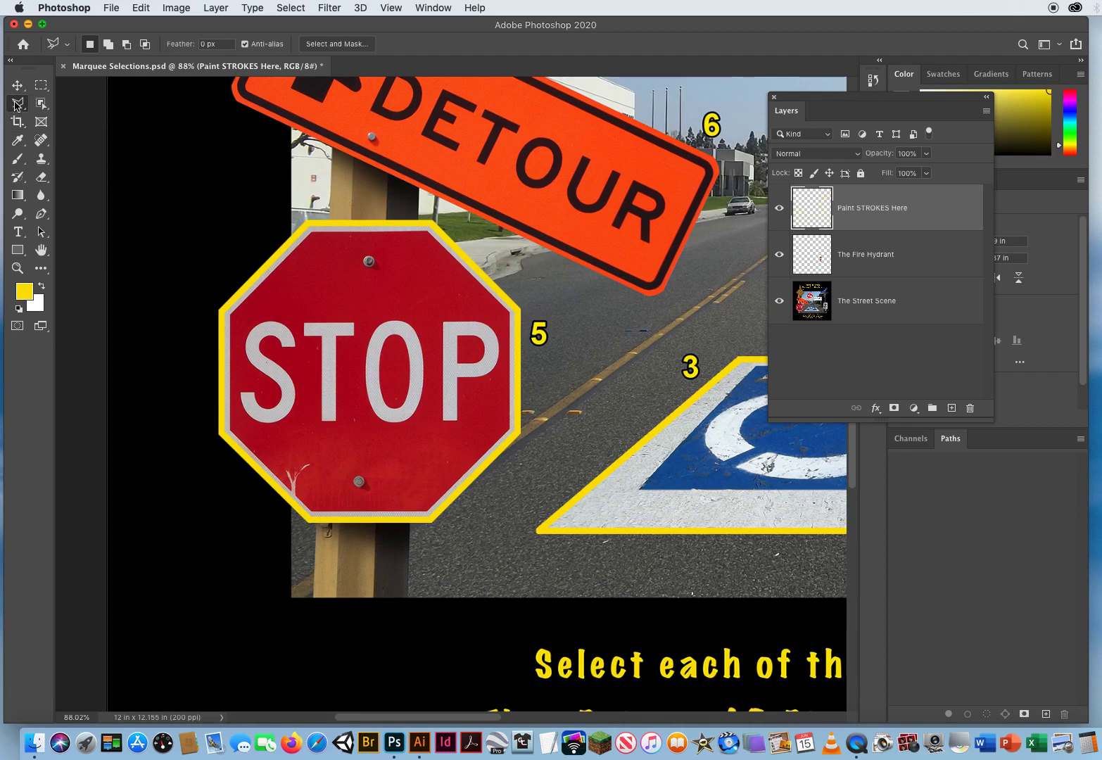
# Try a freehand outline near the STOP sign's upper-left edge with the regular Lasso tool.
pyautogui.click(15, 104)
pyautogui.click(83, 103)
pyautogui.moveTo(234, 183); pyautogui.dragTo(185, 354)
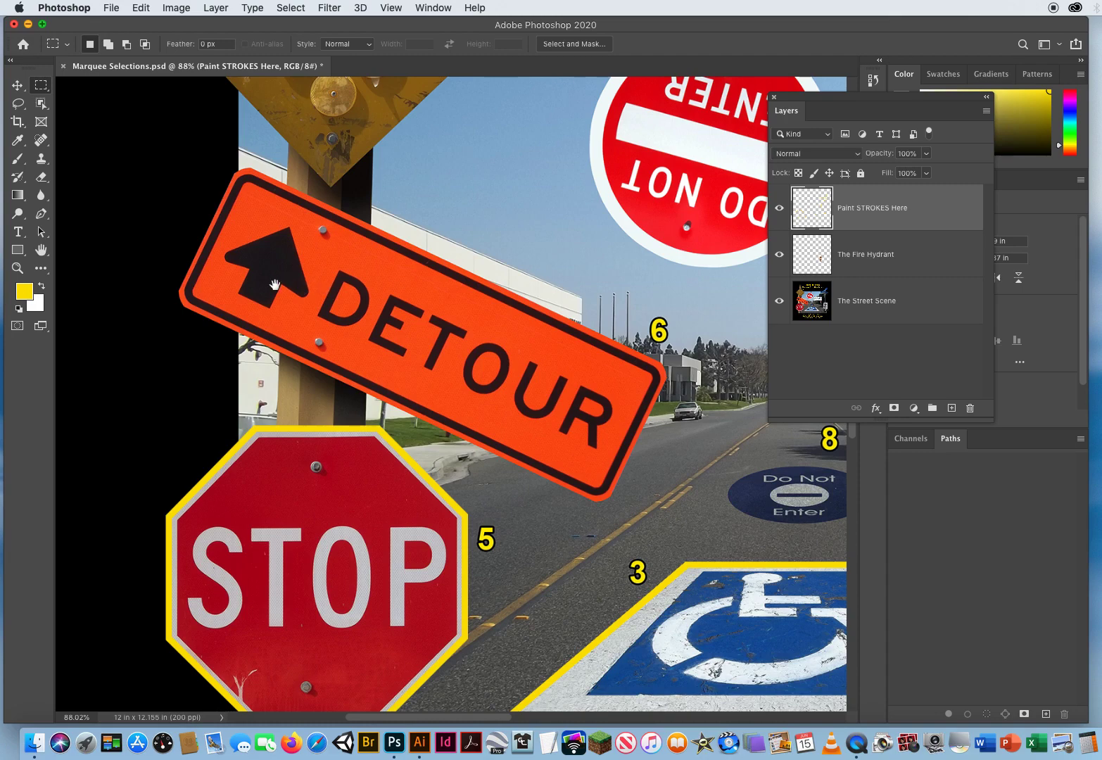
# Try a small rectangular marquee on the black area beside the DETOUR sign, and deselect it.
pyautogui.moveTo(275, 285); pyautogui.dragTo(384, 300)
pyautogui.moveTo(184, 171); pyautogui.dragTo(318, 223)
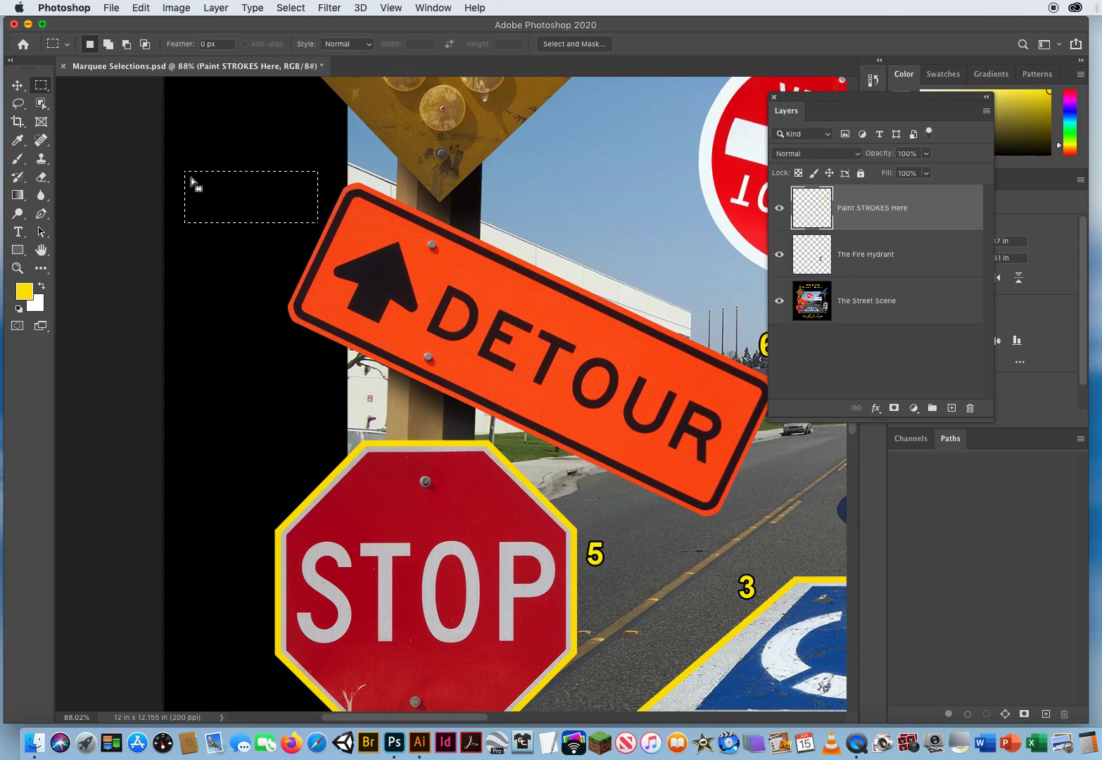
pyautogui.click(231, 256)
# Draw a rectangular marquee over the DETOUR sign and rotate it about 25.6° with Transform Selection to match the sign's tilt.
pyautogui.moveTo(445, 320); pyautogui.dragTo(342, 299)
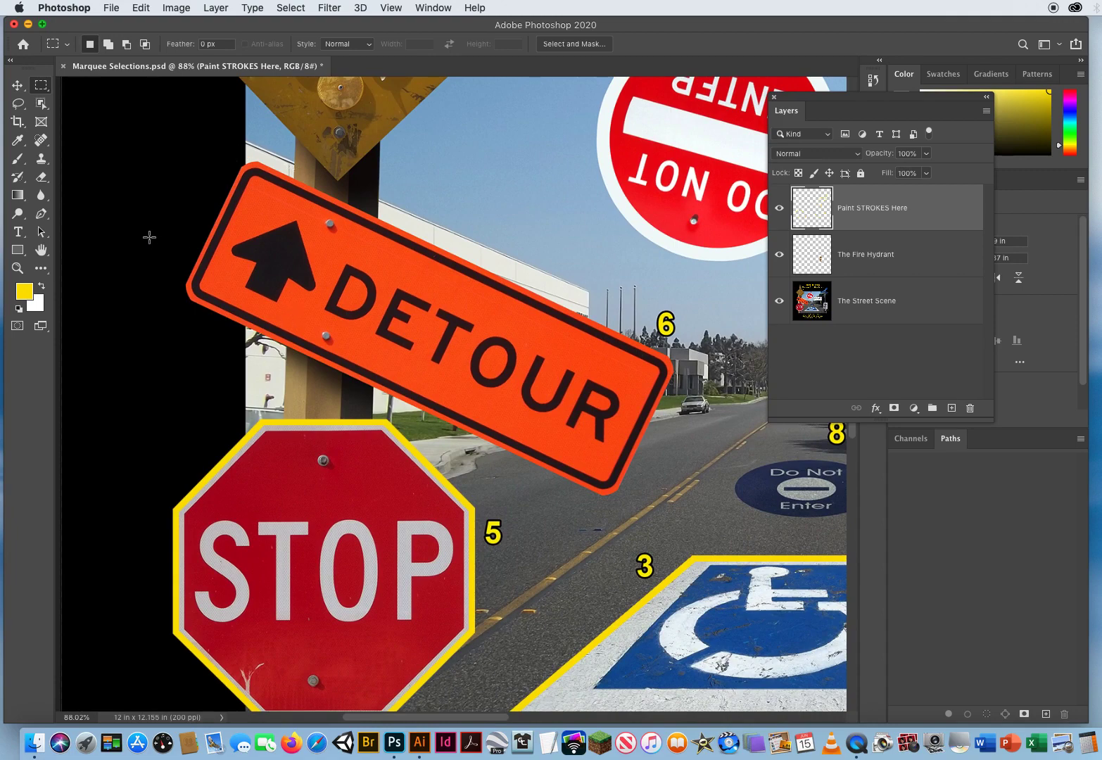
pyautogui.moveTo(131, 186); pyautogui.dragTo(646, 327)
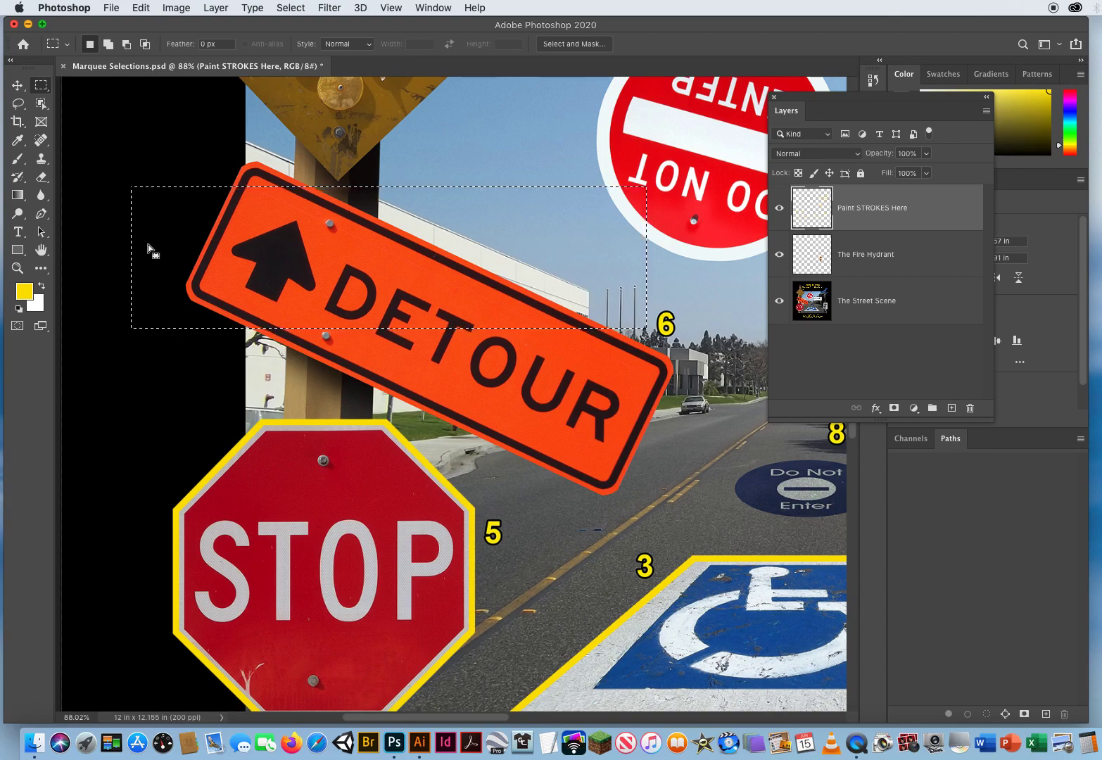
pyautogui.click(292, 8)
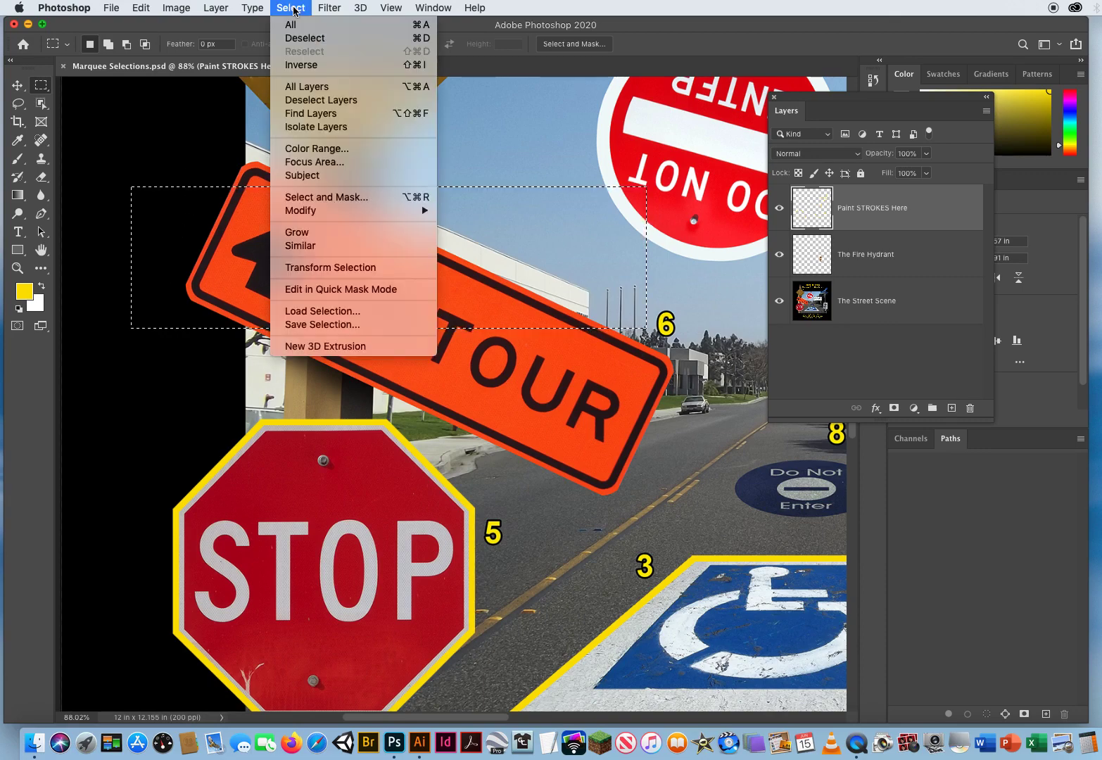
pyautogui.click(336, 267)
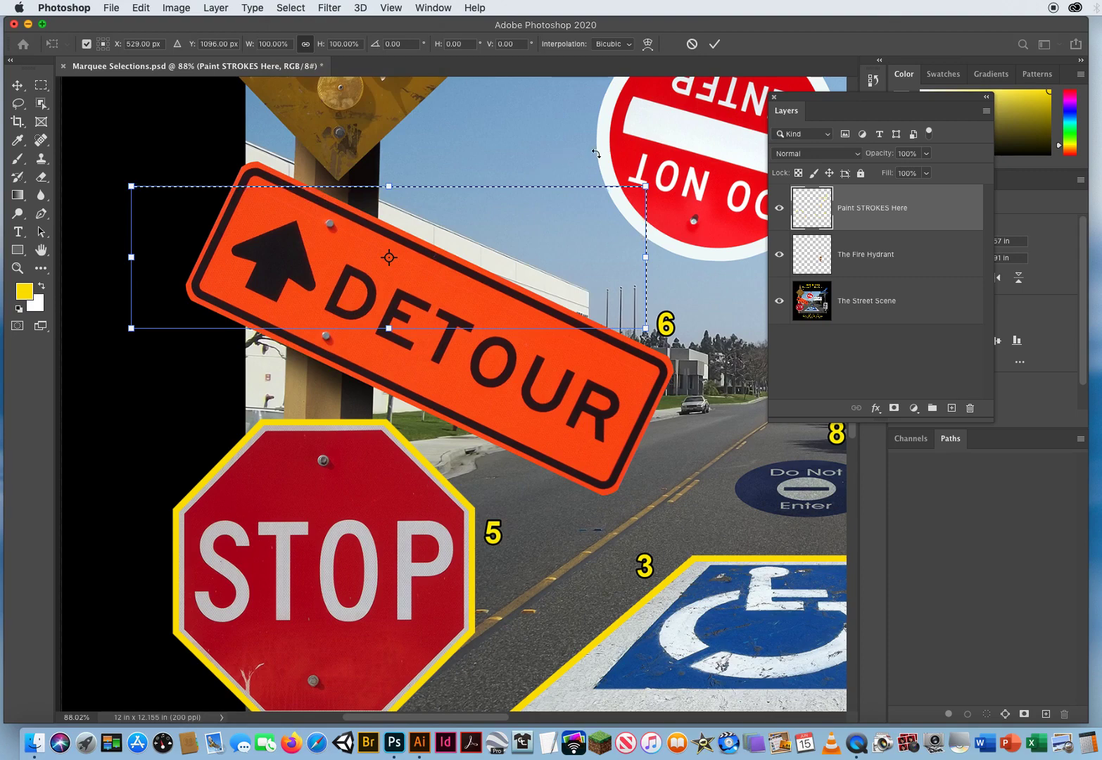
pyautogui.moveTo(711, 286); pyautogui.dragTo(663, 419)
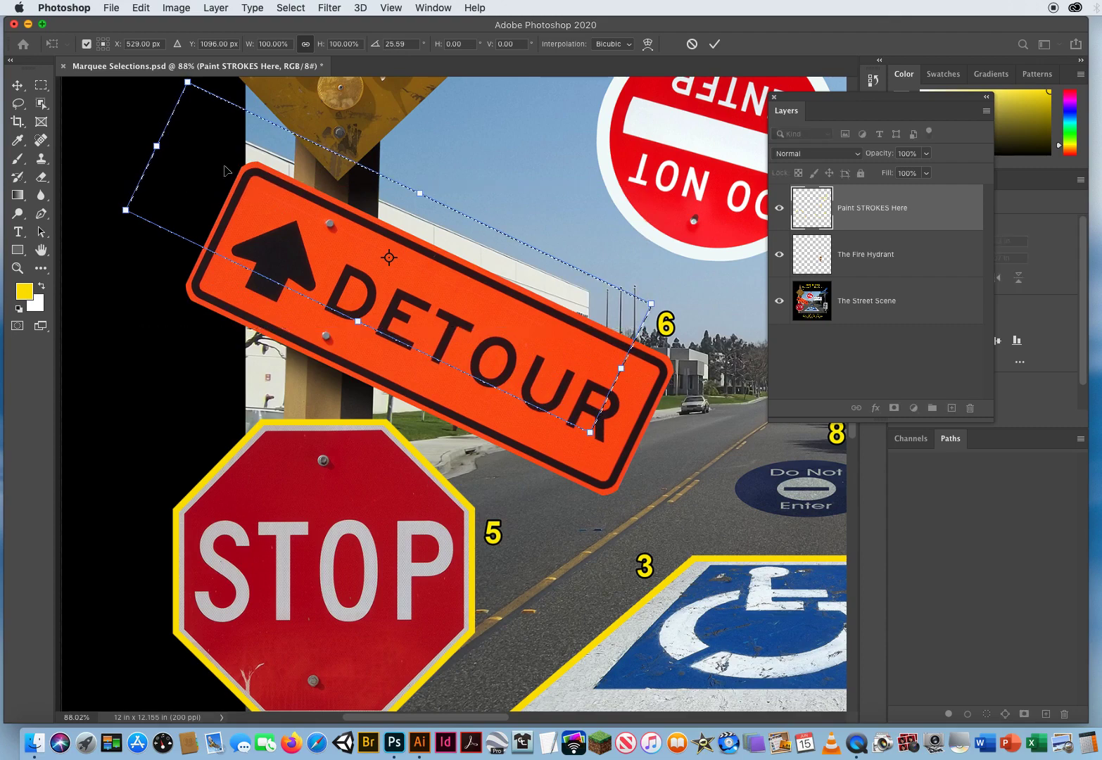
# Move and scale the rotated selection to about 93% width and 108% height to fit the DETOUR sign, and apply the transform.
pyautogui.moveTo(226, 169); pyautogui.dragTo(284, 239)
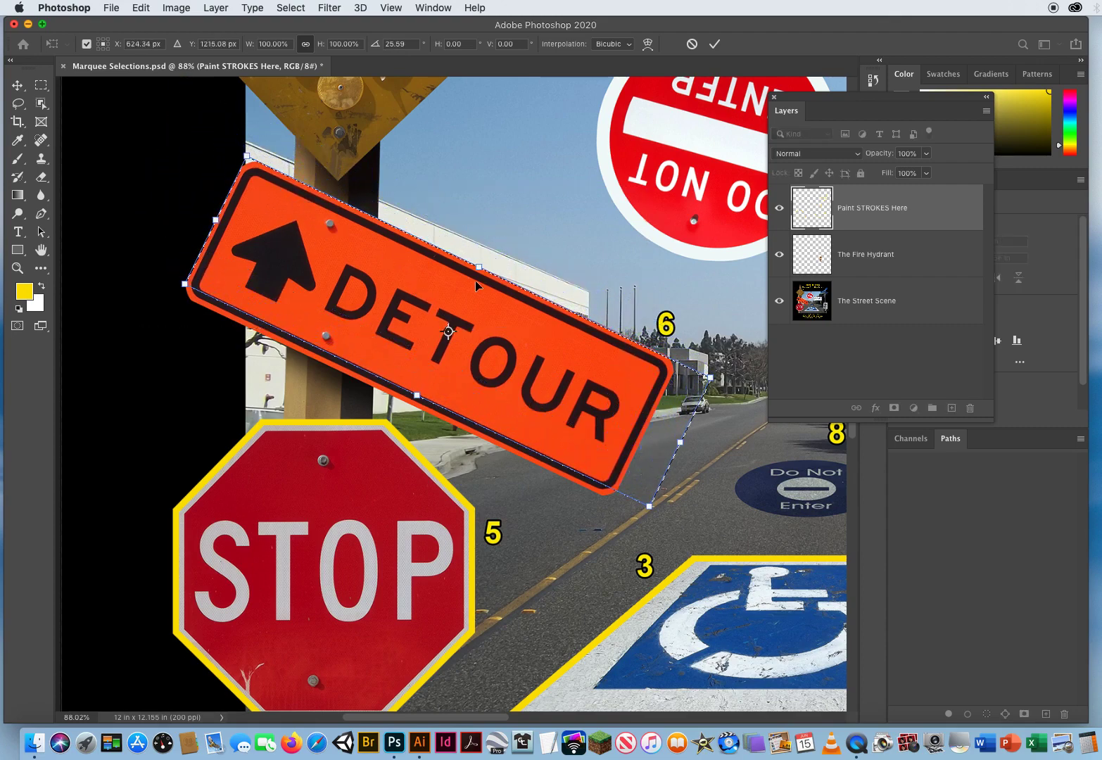
pyautogui.moveTo(649, 507)
pyautogui.mouseDown()
pyautogui.moveTo(622, 485)
pyautogui.moveTo(653, 508)
pyautogui.mouseUp()
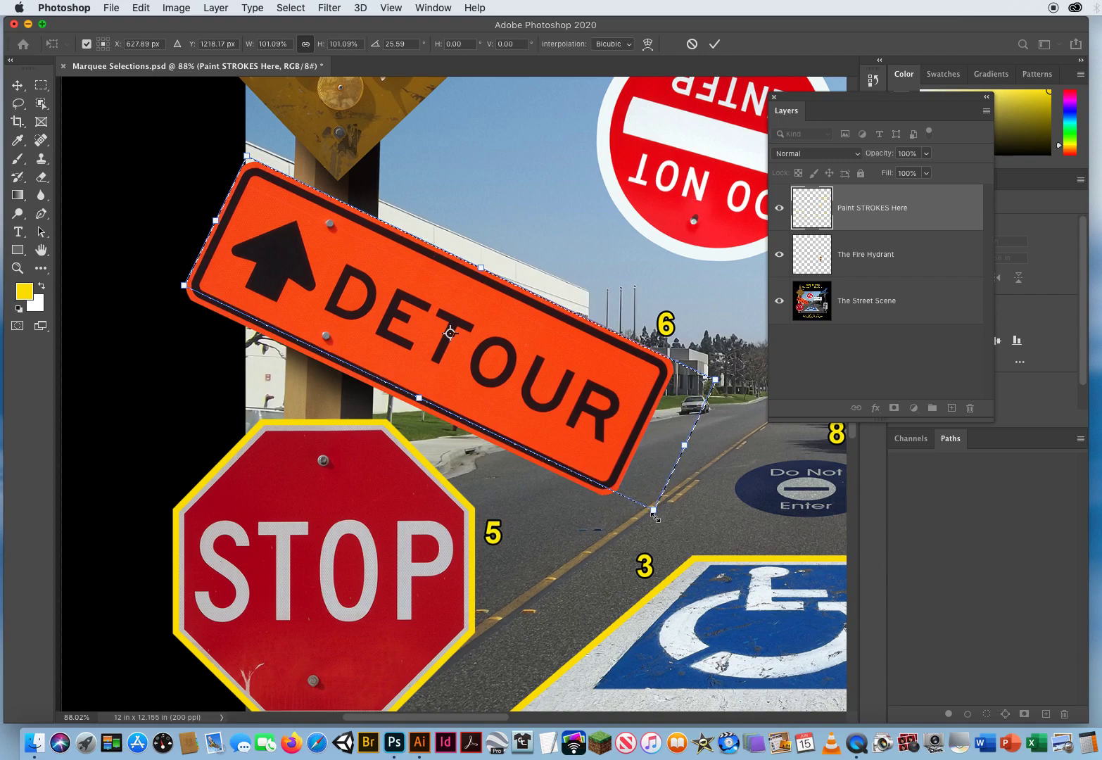
pyautogui.moveTo(655, 511); pyautogui.dragTo(599, 497)
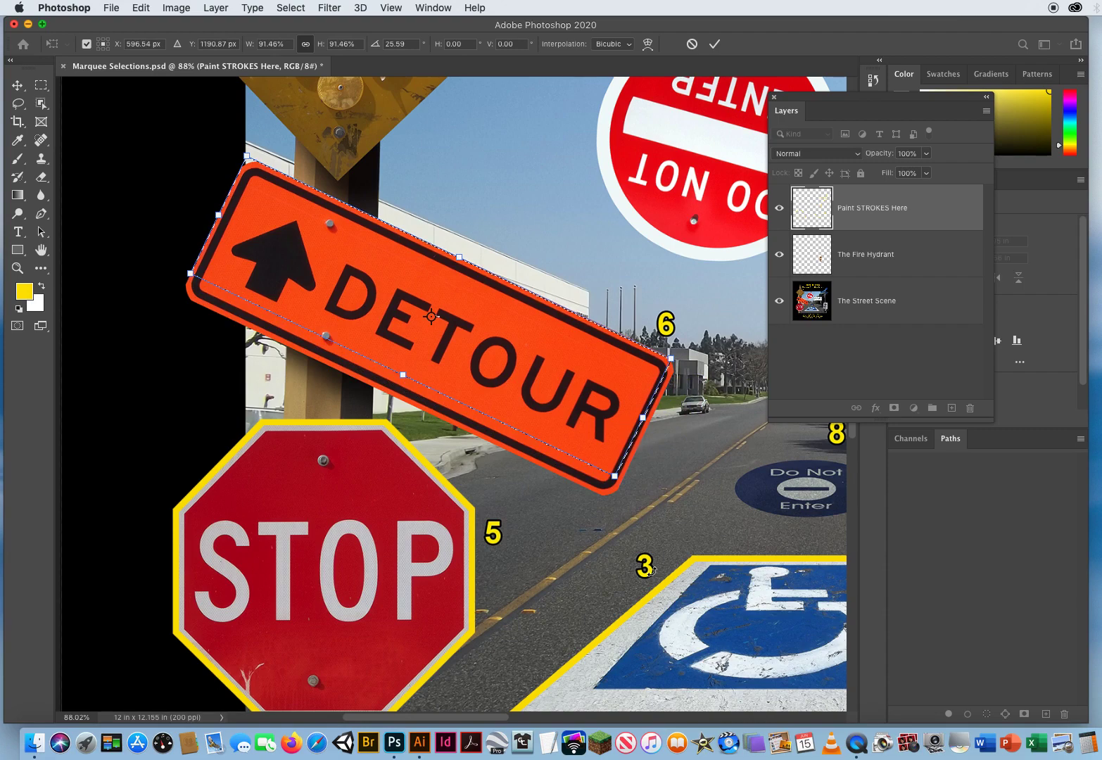
pyautogui.moveTo(614, 477); pyautogui.dragTo(649, 507)
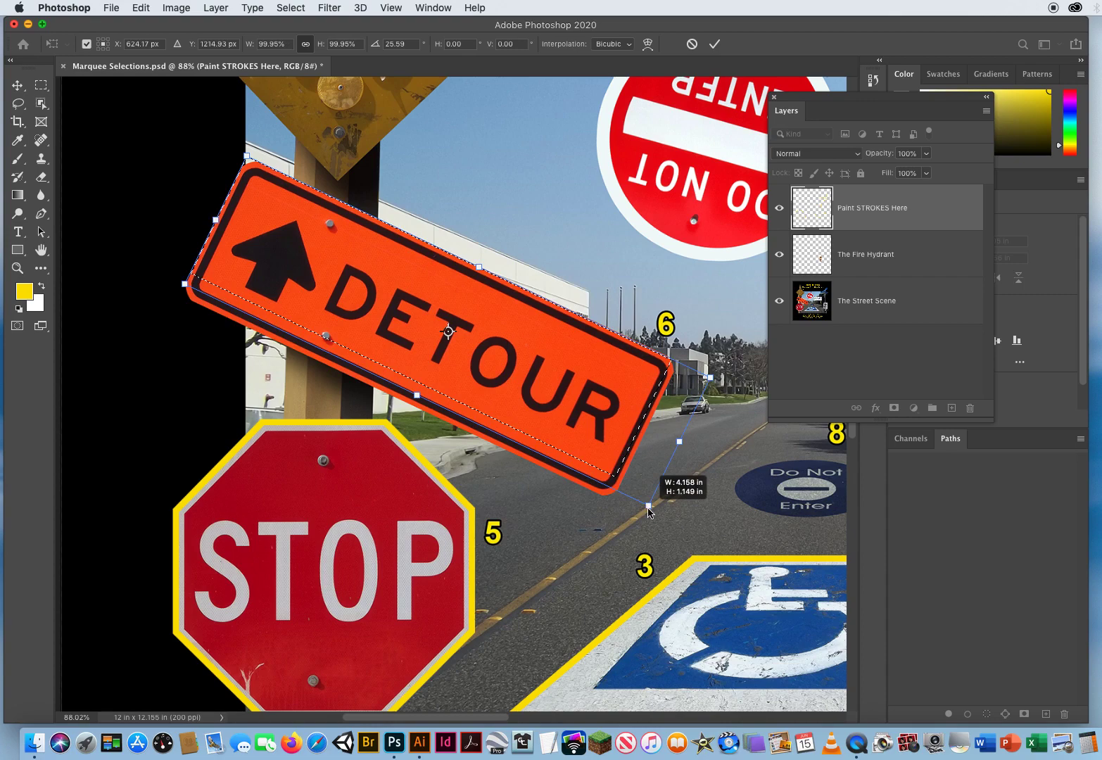
pyautogui.moveTo(648, 507); pyautogui.dragTo(614, 500)
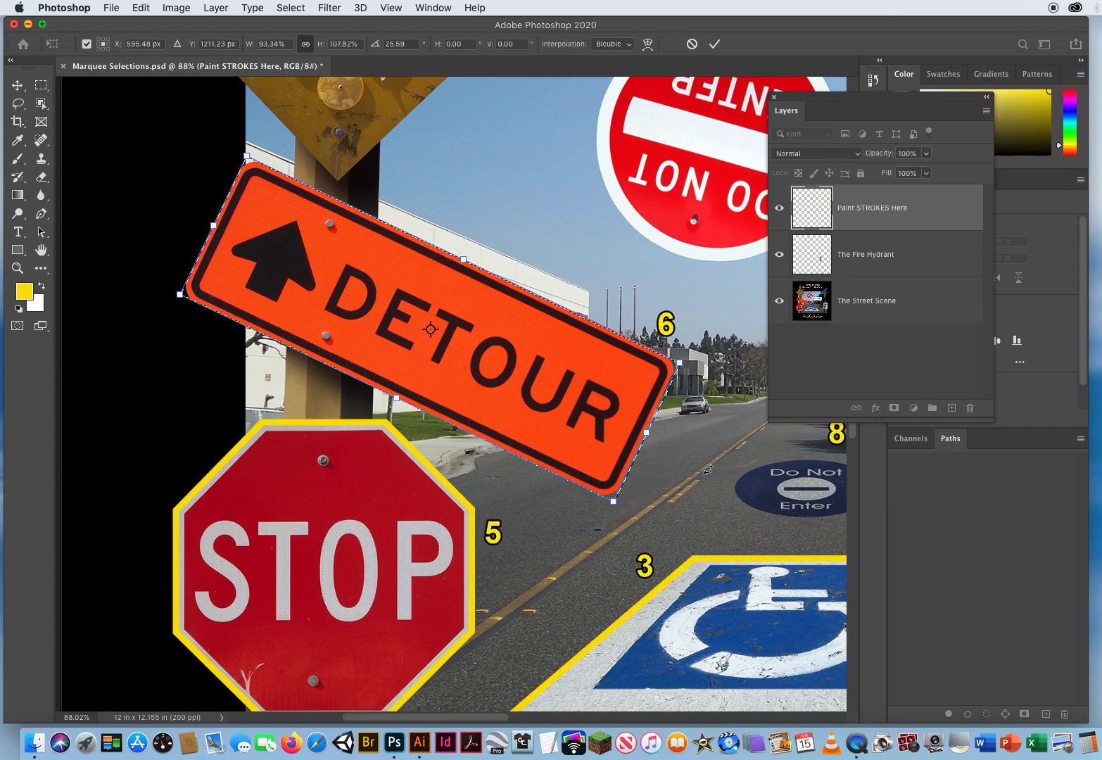
pyautogui.moveTo(718, 343); pyautogui.dragTo(717, 345)
pyautogui.moveTo(644, 432); pyautogui.dragTo(646, 432)
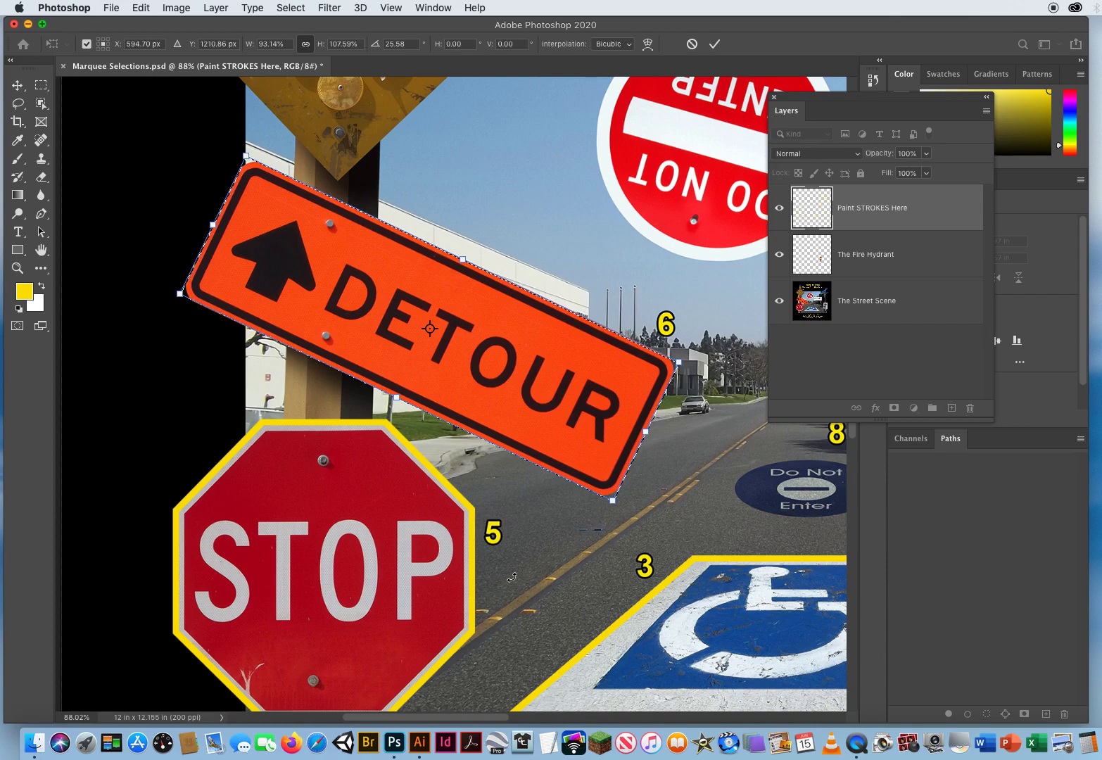
pyautogui.press('Return')
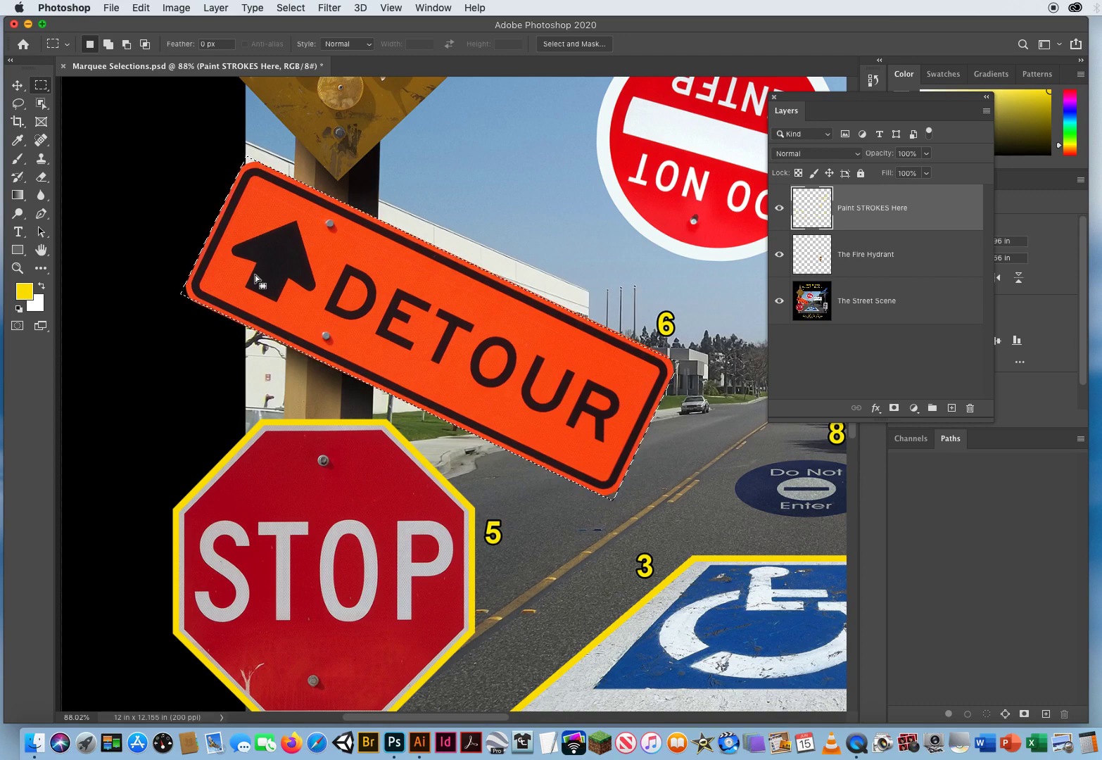
# Smooth the DETOUR sign selection with a sample radius of 20 pixels to round its corners.
pyautogui.click(291, 8)
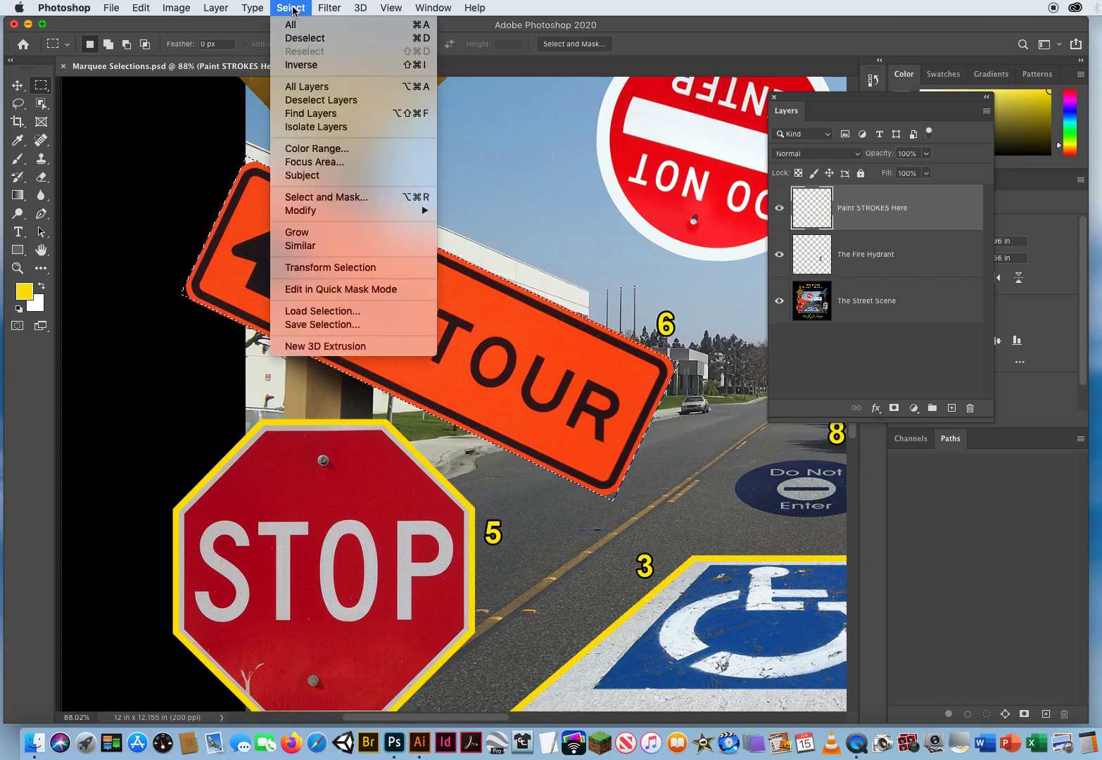
pyautogui.moveTo(313, 214)
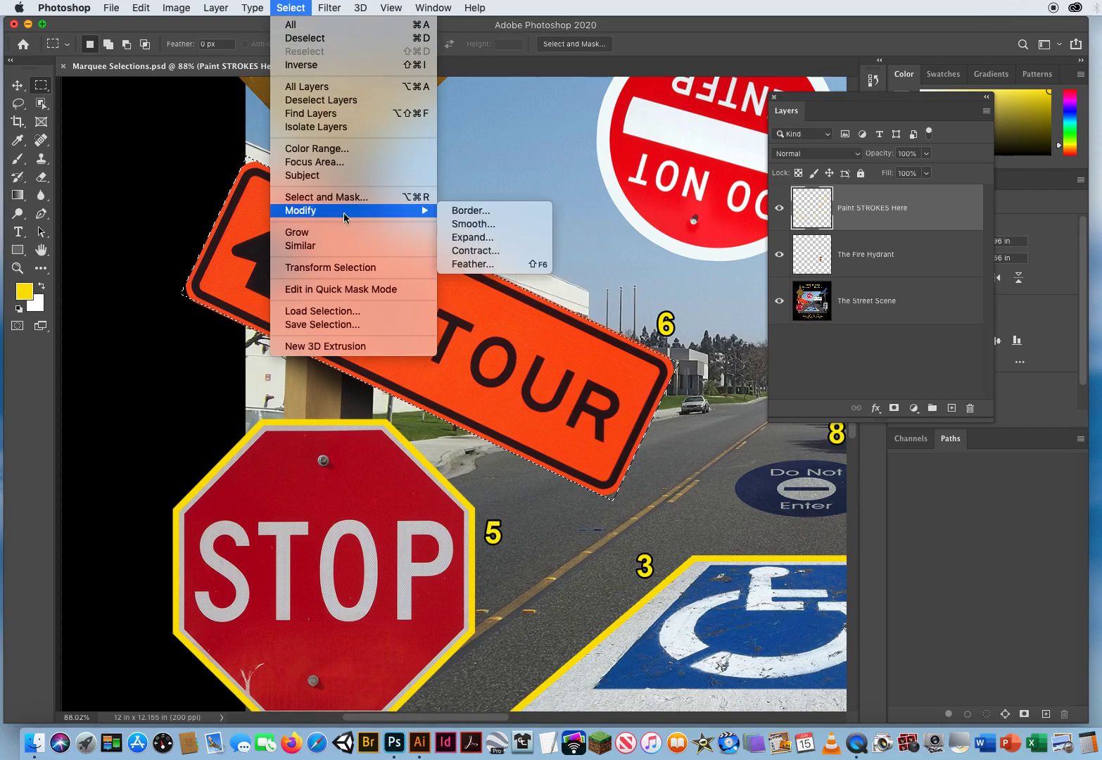
pyautogui.click(483, 225)
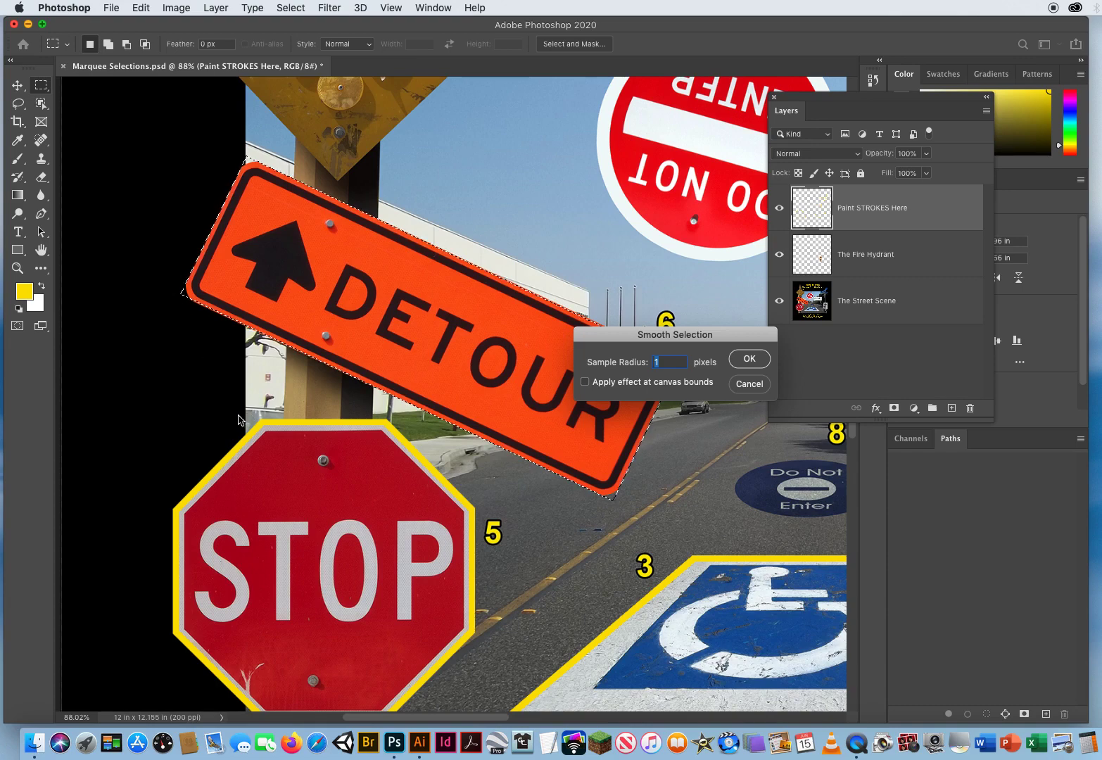
pyautogui.write('20')
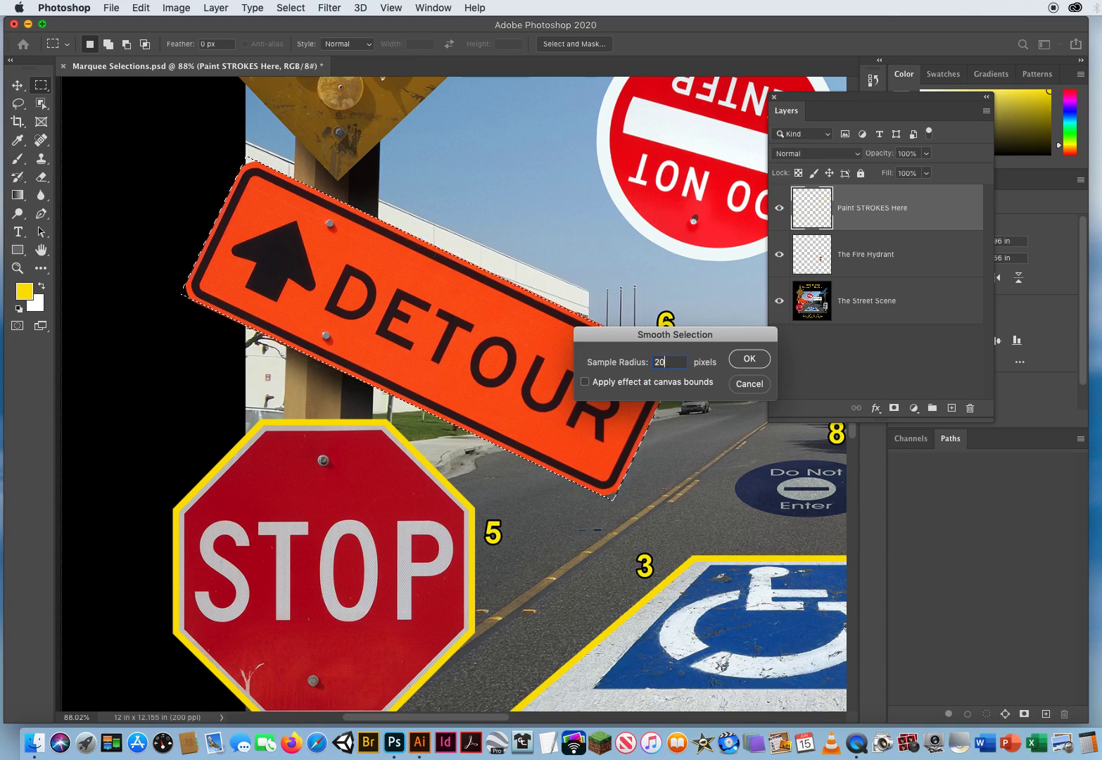
pyautogui.moveTo(738, 334); pyautogui.dragTo(694, 198)
pyautogui.click(701, 223)
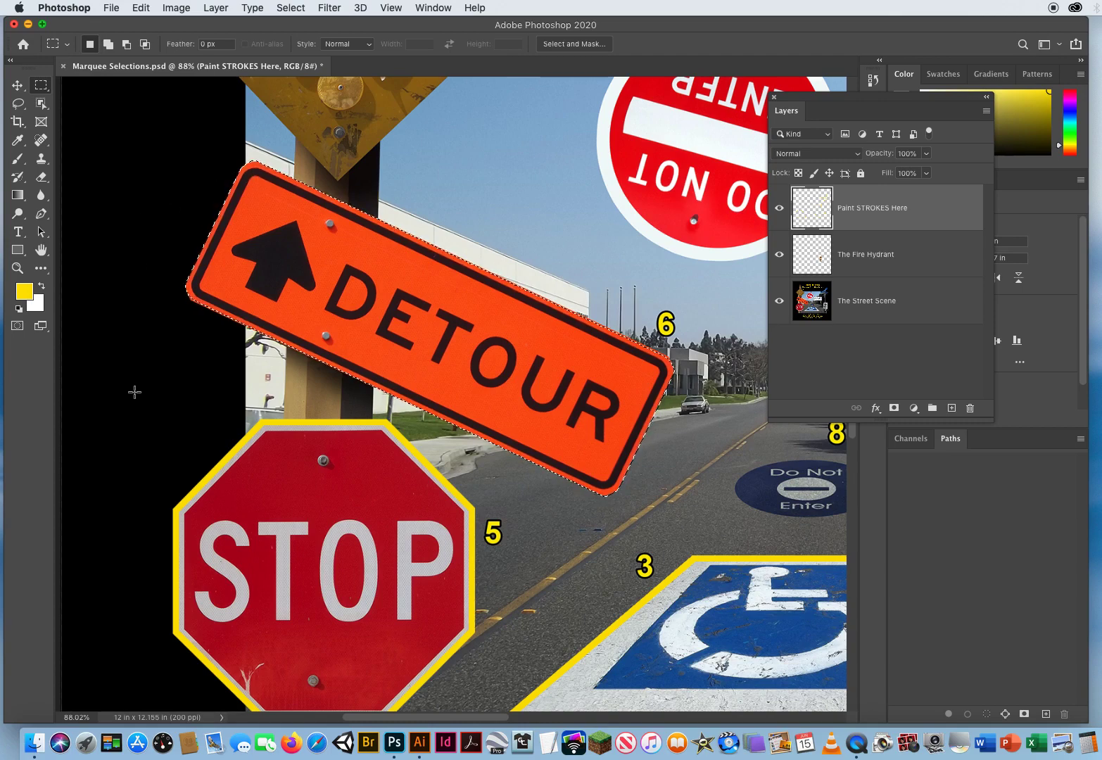
pyautogui.click(287, 12)
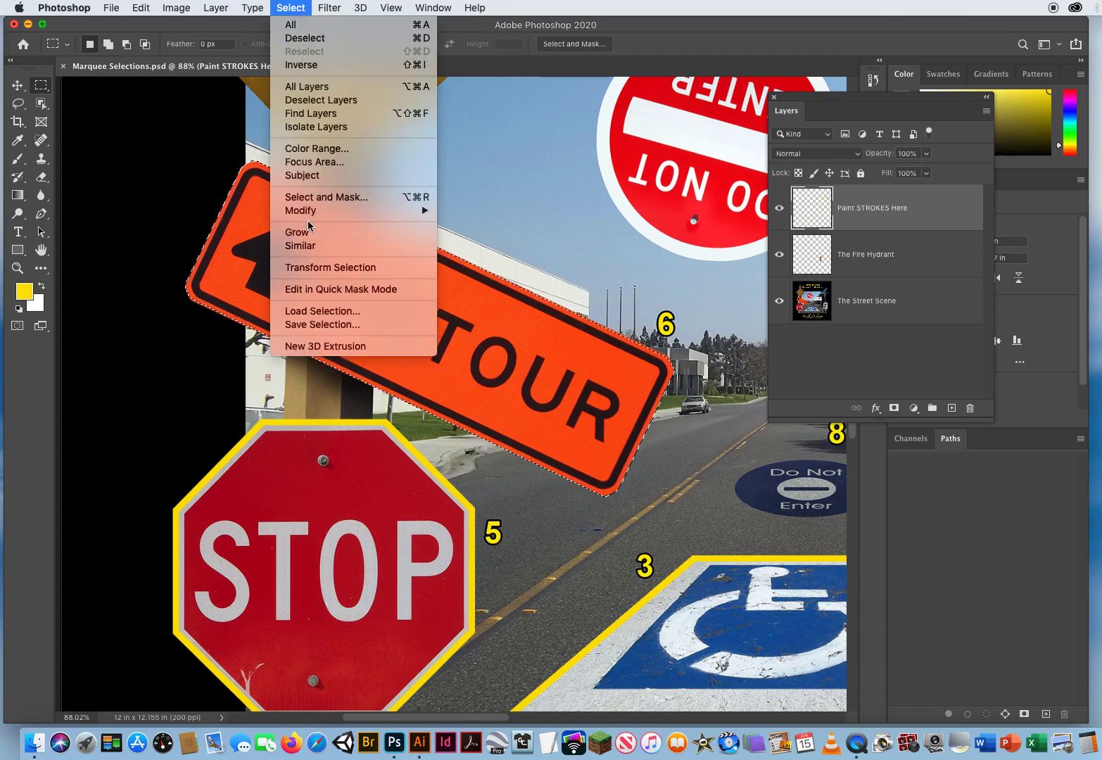
pyautogui.moveTo(394, 210)
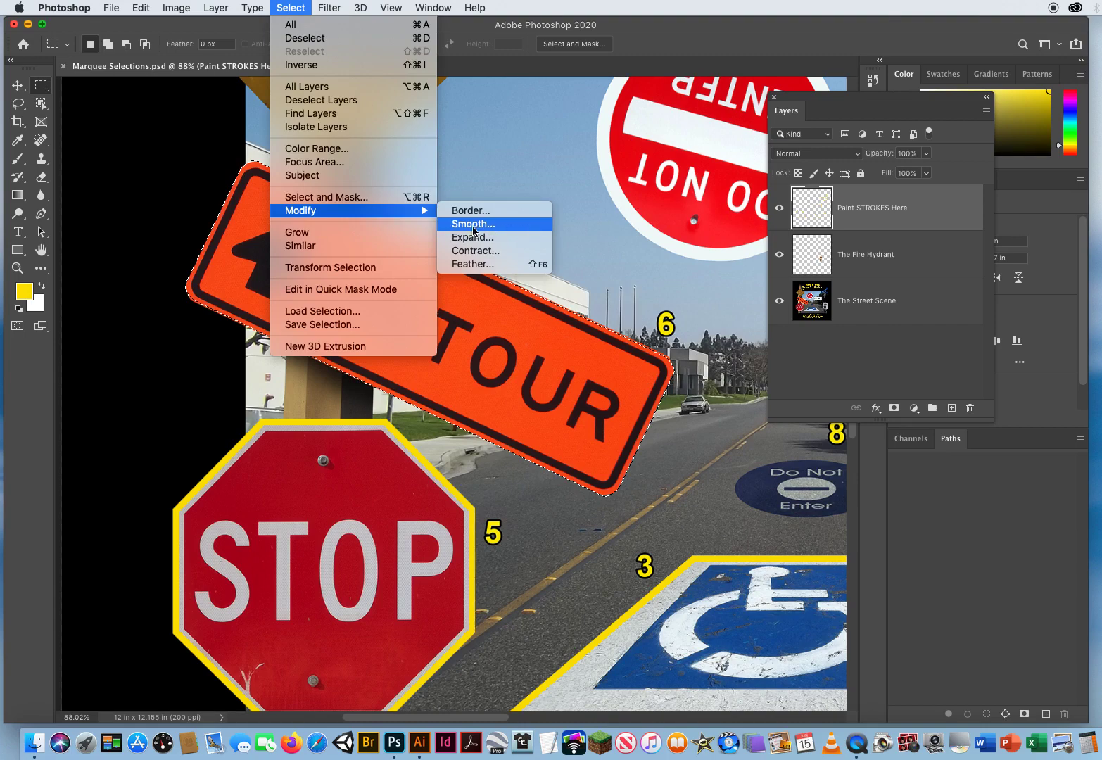
pyautogui.click(523, 224)
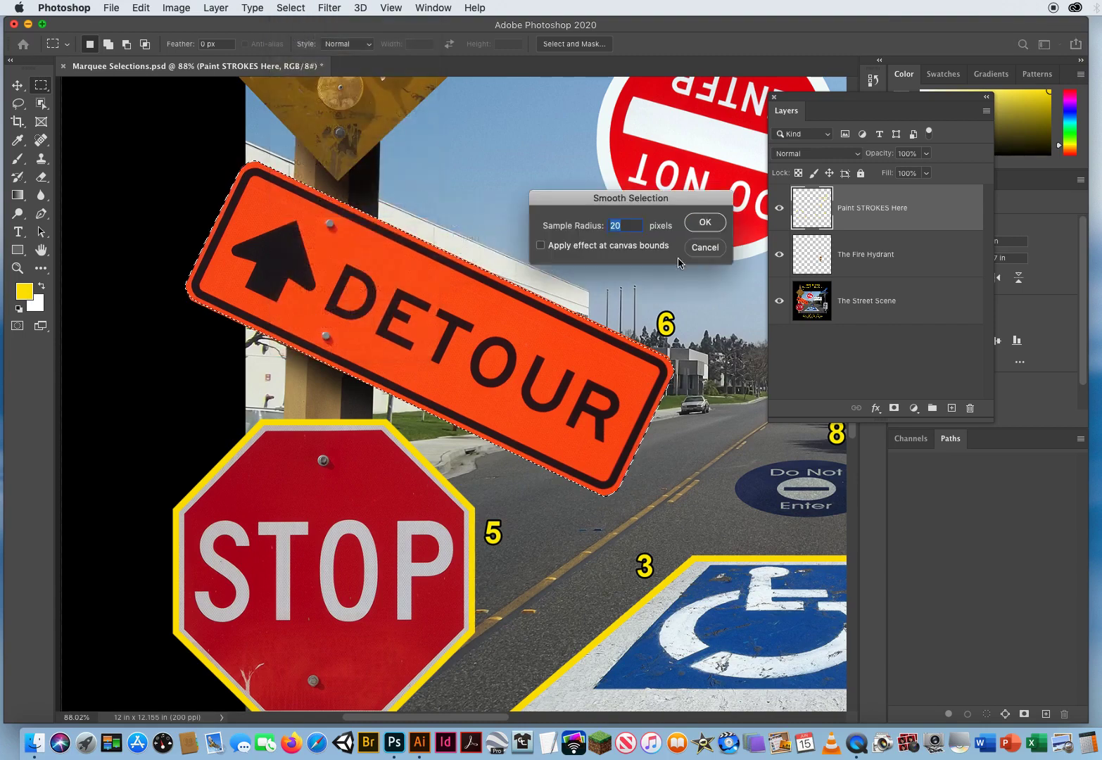
pyautogui.click(705, 248)
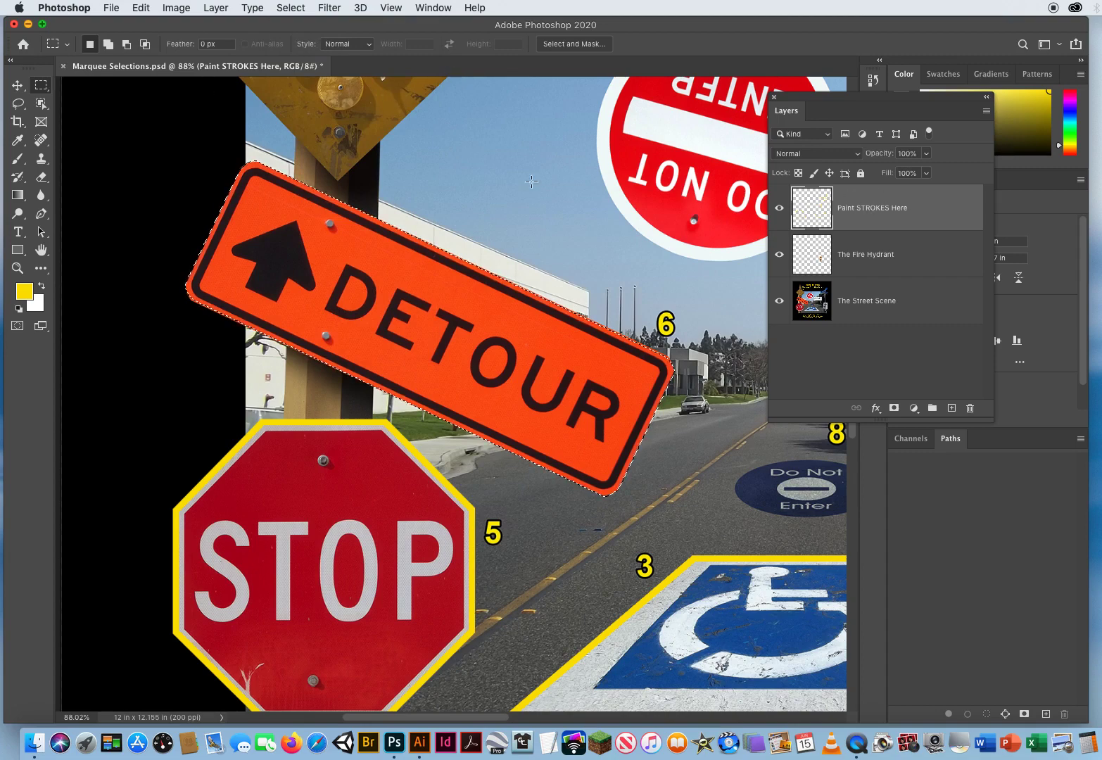
# Stroke the DETOUR sign selection in yellow at 10 px on the Paint STROKES Here layer, and deselect.
pyautogui.click(140, 8)
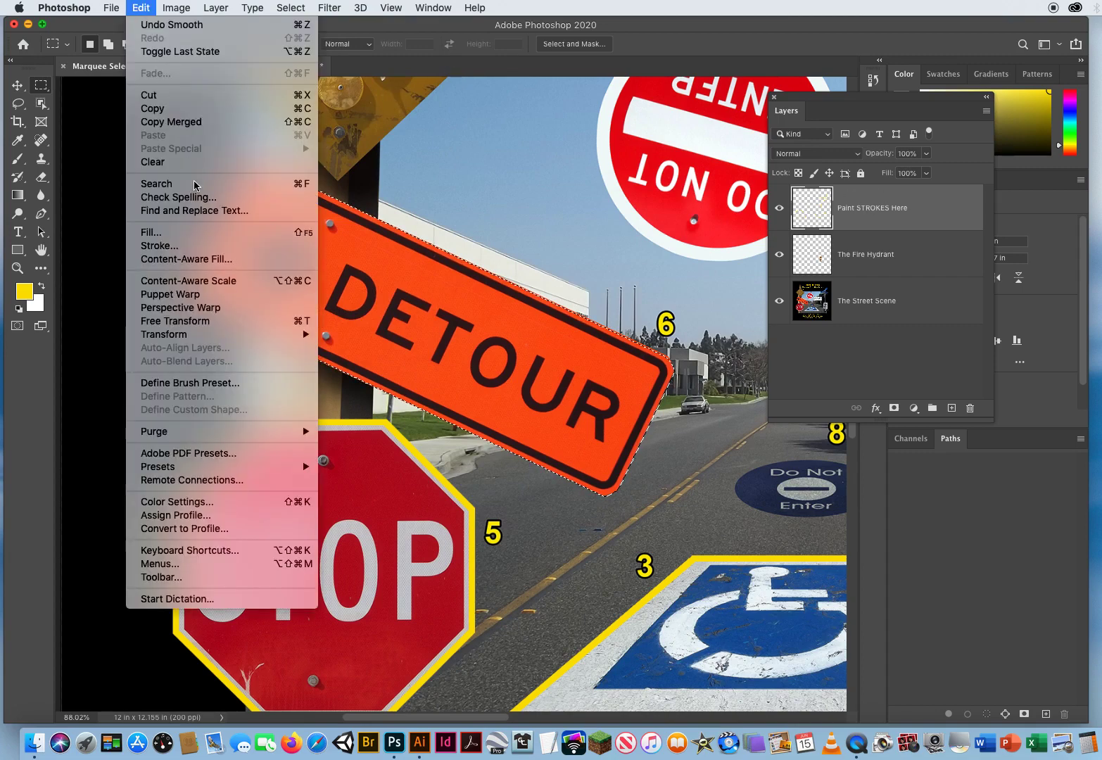
pyautogui.click(160, 246)
pyautogui.click(734, 188)
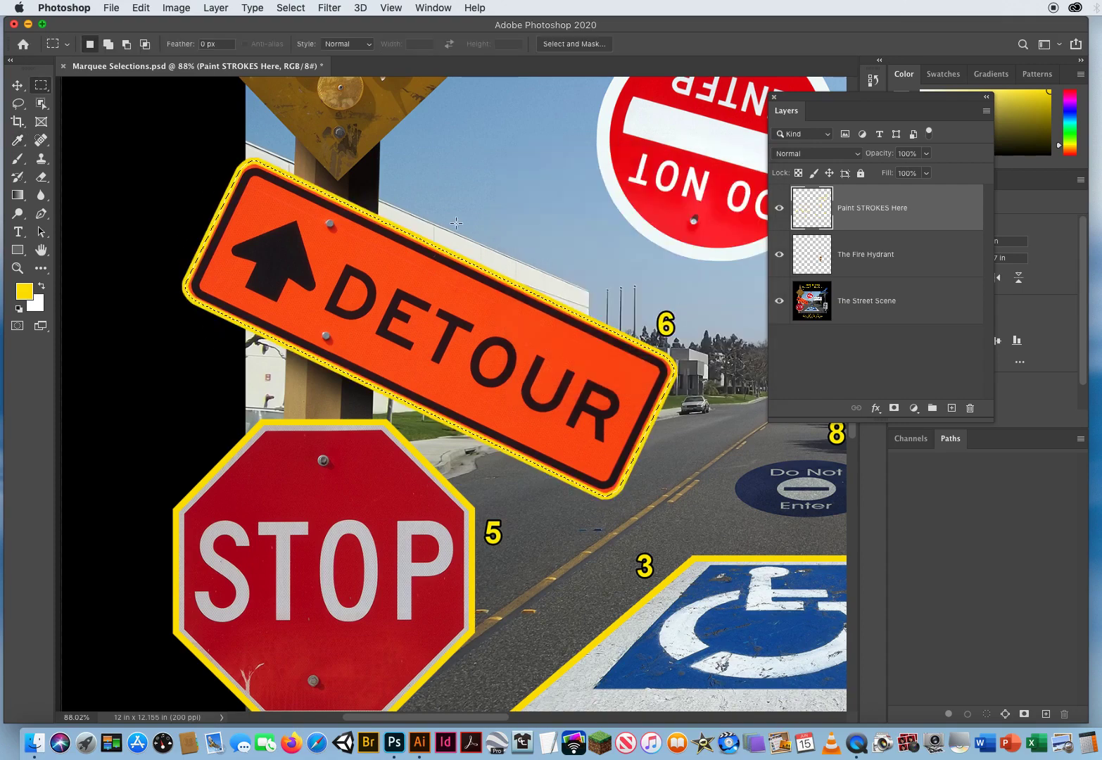
pyautogui.click(155, 340)
# Activate the Elliptical Marquee tool for selecting the round DO NOT ENTER sign numbered 7.
pyautogui.moveTo(560, 158); pyautogui.dragTo(288, 302)
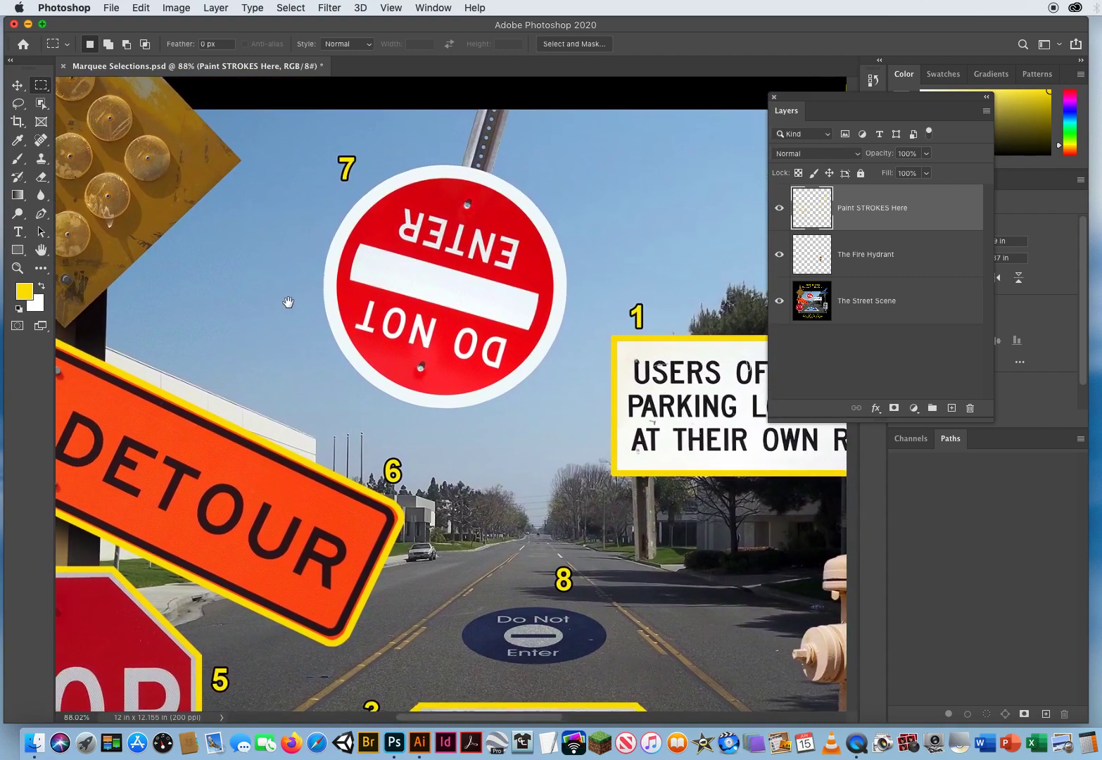
pyautogui.click(41, 87)
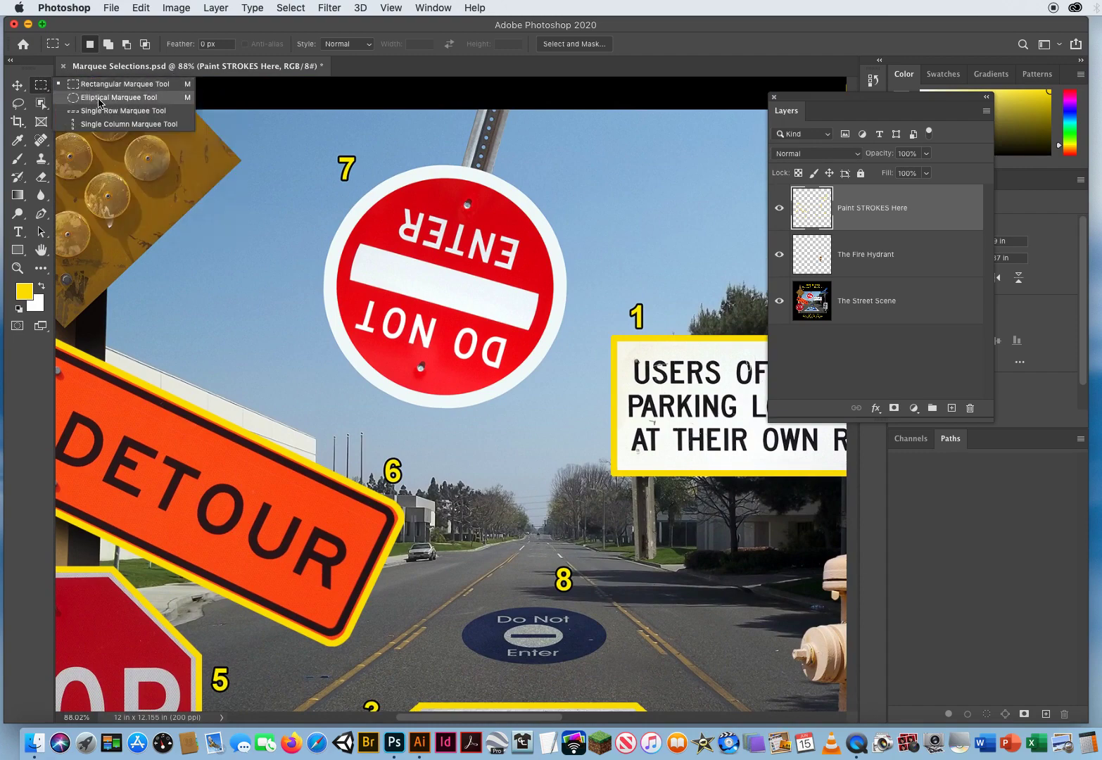
pyautogui.click(100, 99)
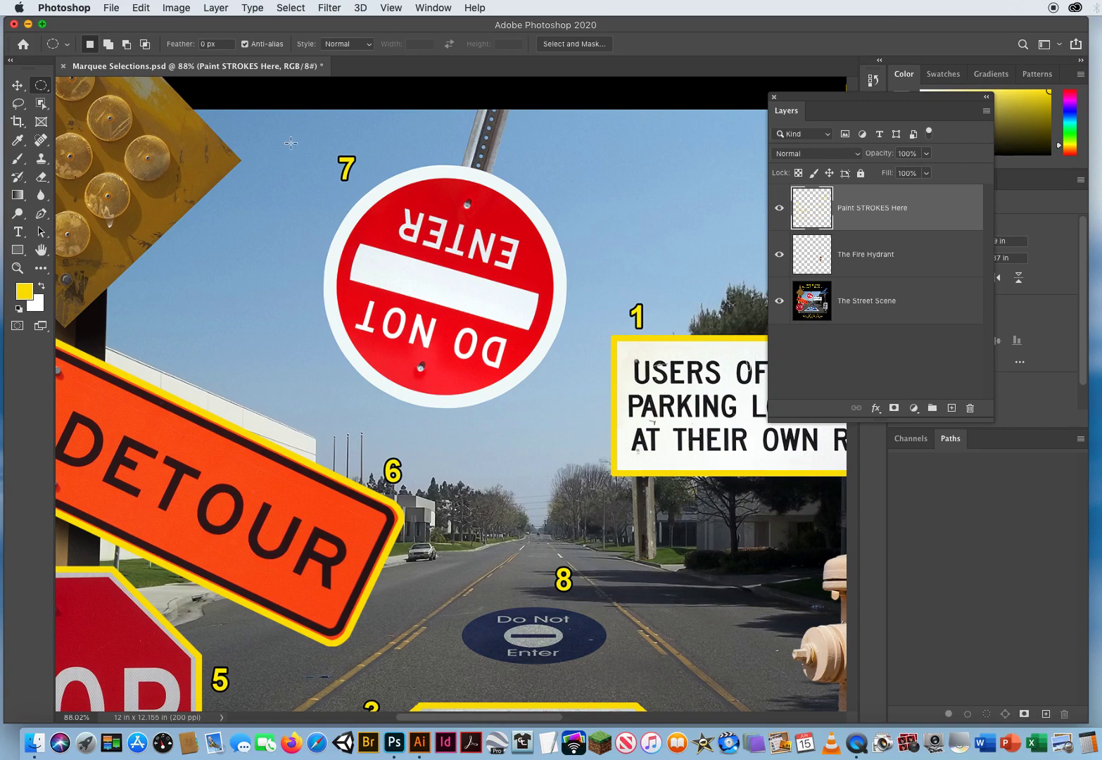
# Try a circular marquee about 1.975 in across, repositioned while drawing to fit the DO NOT ENTER sign, and deselect it.
pyautogui.moveTo(279, 120); pyautogui.dragTo(507, 367)
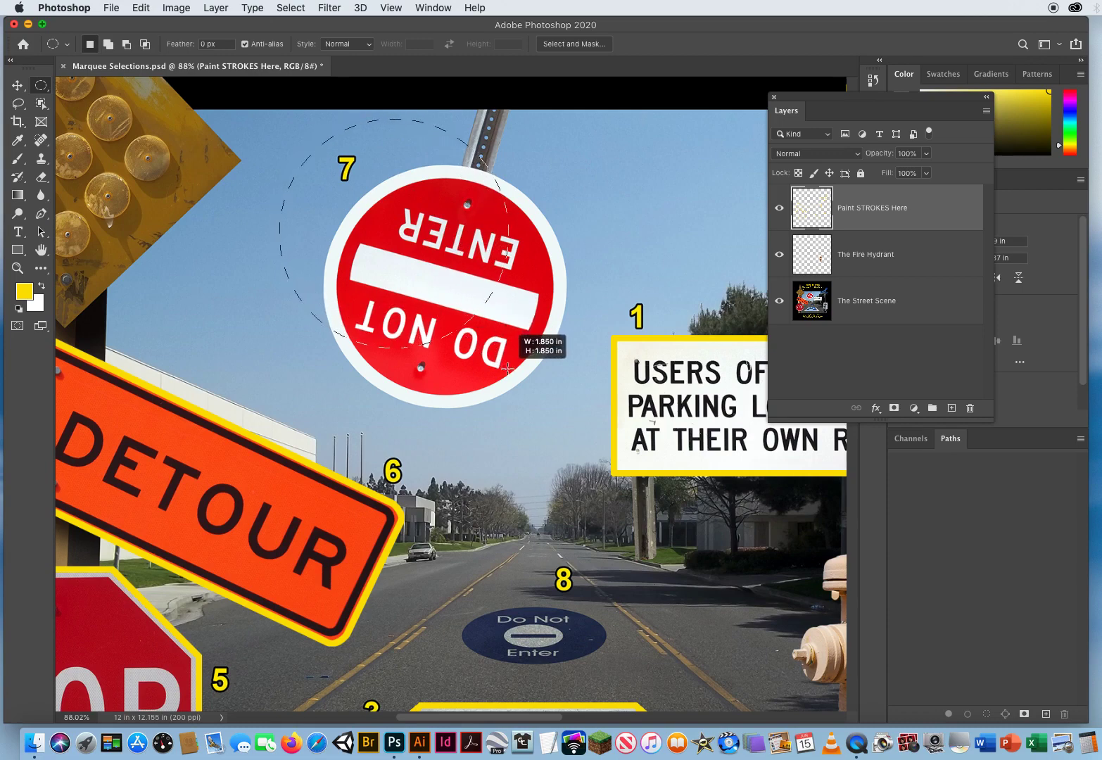
pyautogui.press('space')
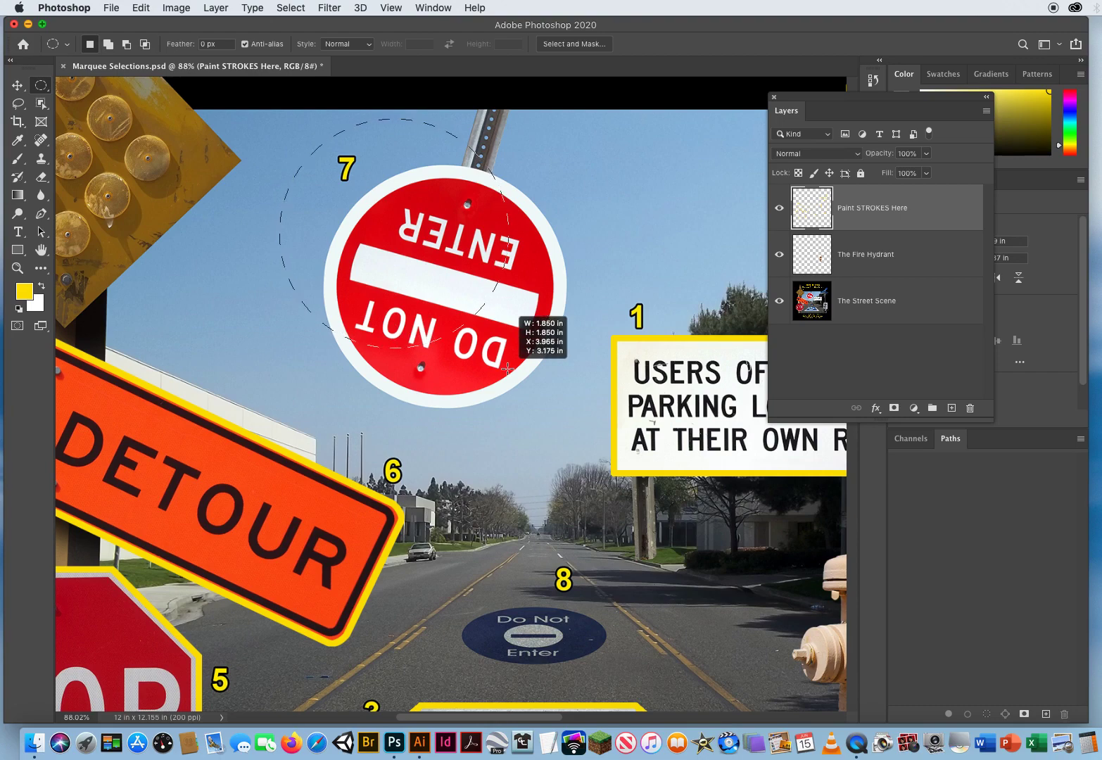
pyautogui.moveTo(507, 368); pyautogui.dragTo(553, 414)
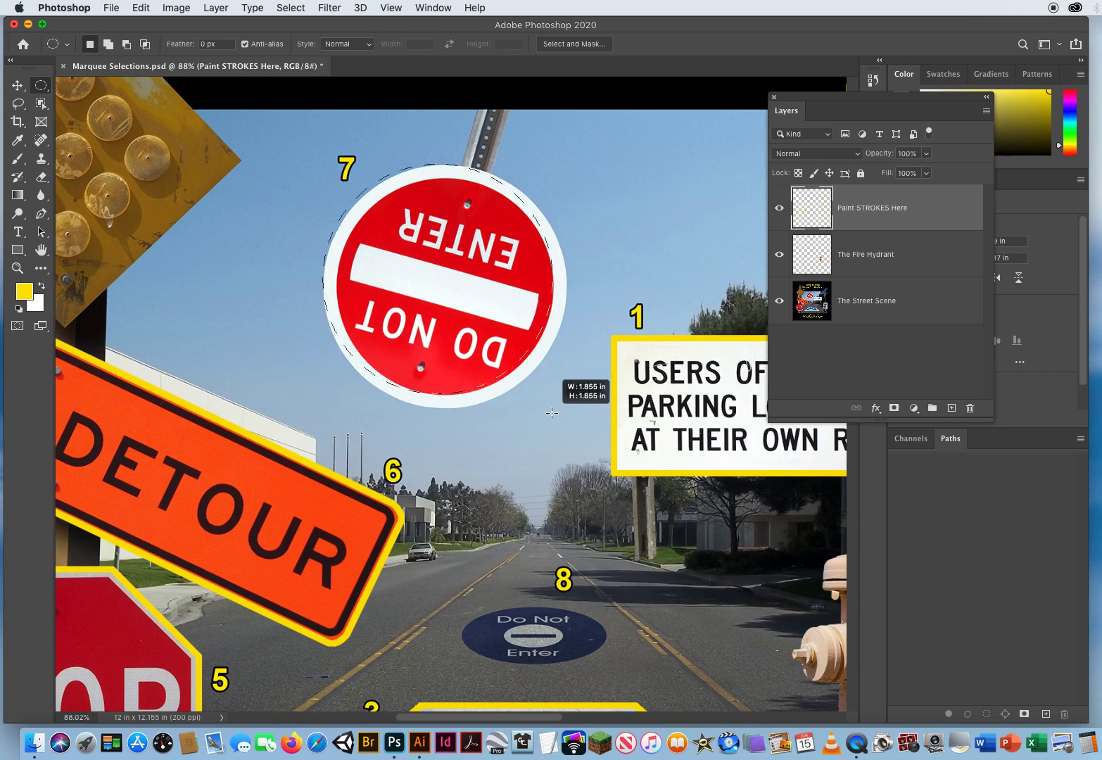
pyautogui.moveTo(551, 413)
pyautogui.mouseDown()
pyautogui.moveTo(627, 450)
pyautogui.moveTo(568, 420)
pyautogui.mouseUp()
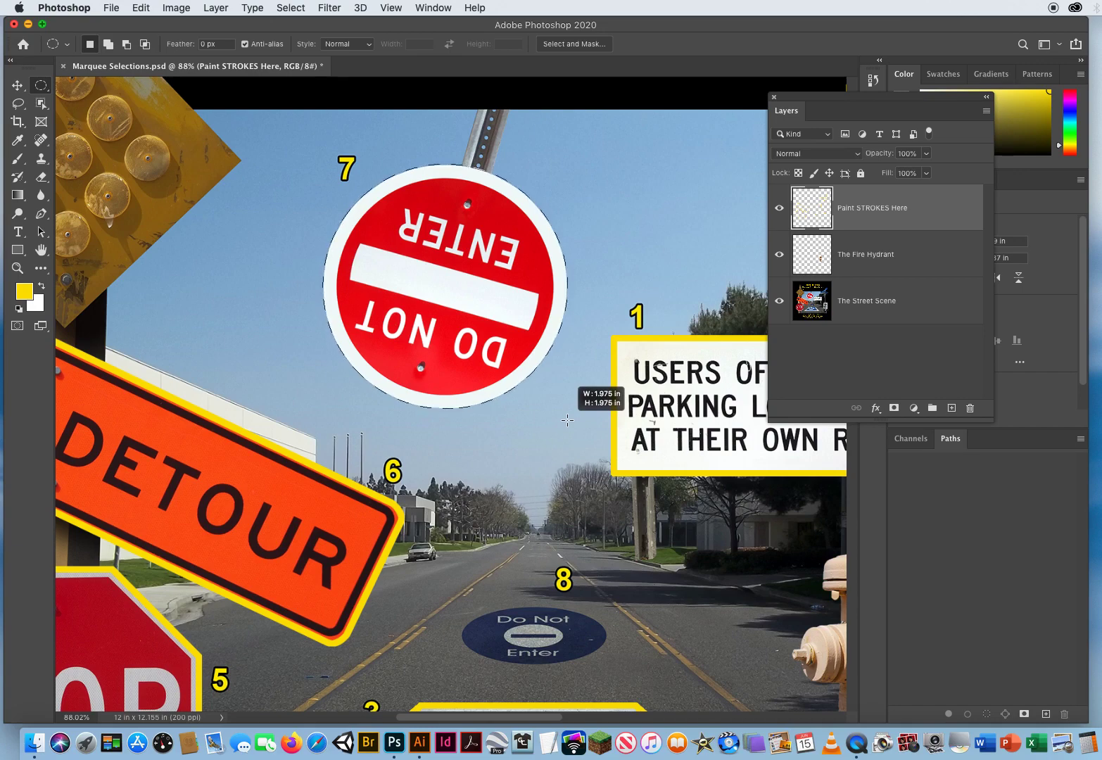
pyautogui.moveTo(567, 421); pyautogui.dragTo(566, 420)
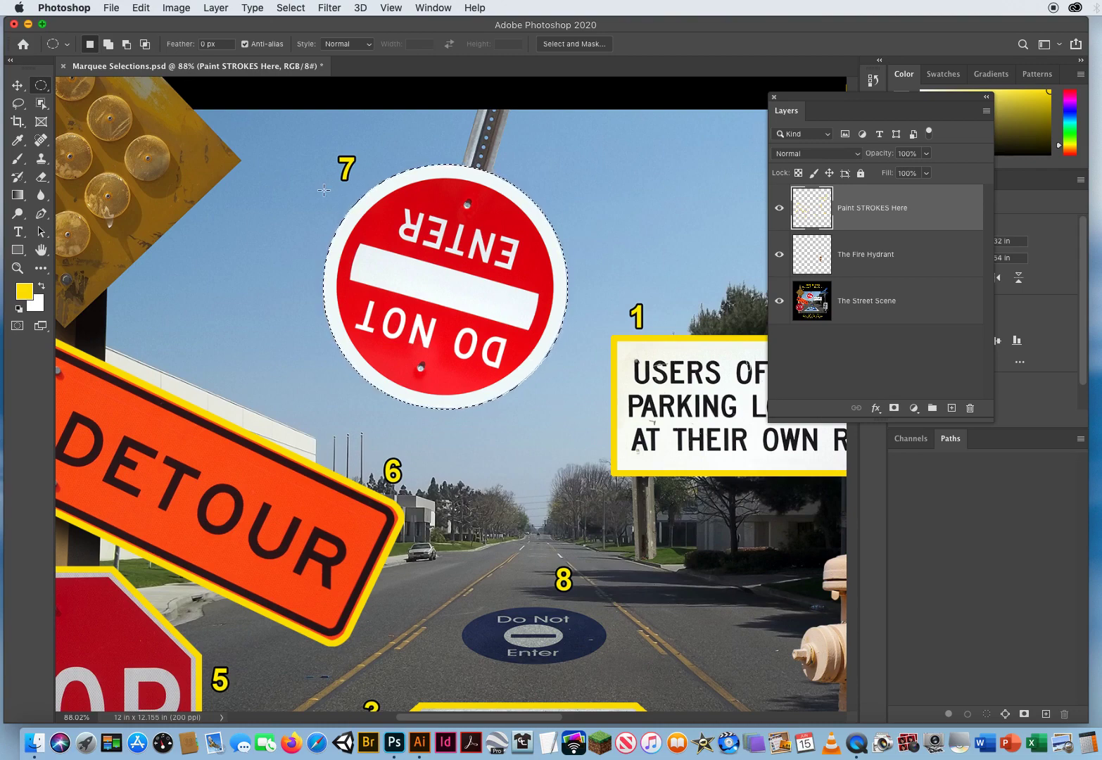
pyautogui.click(280, 296)
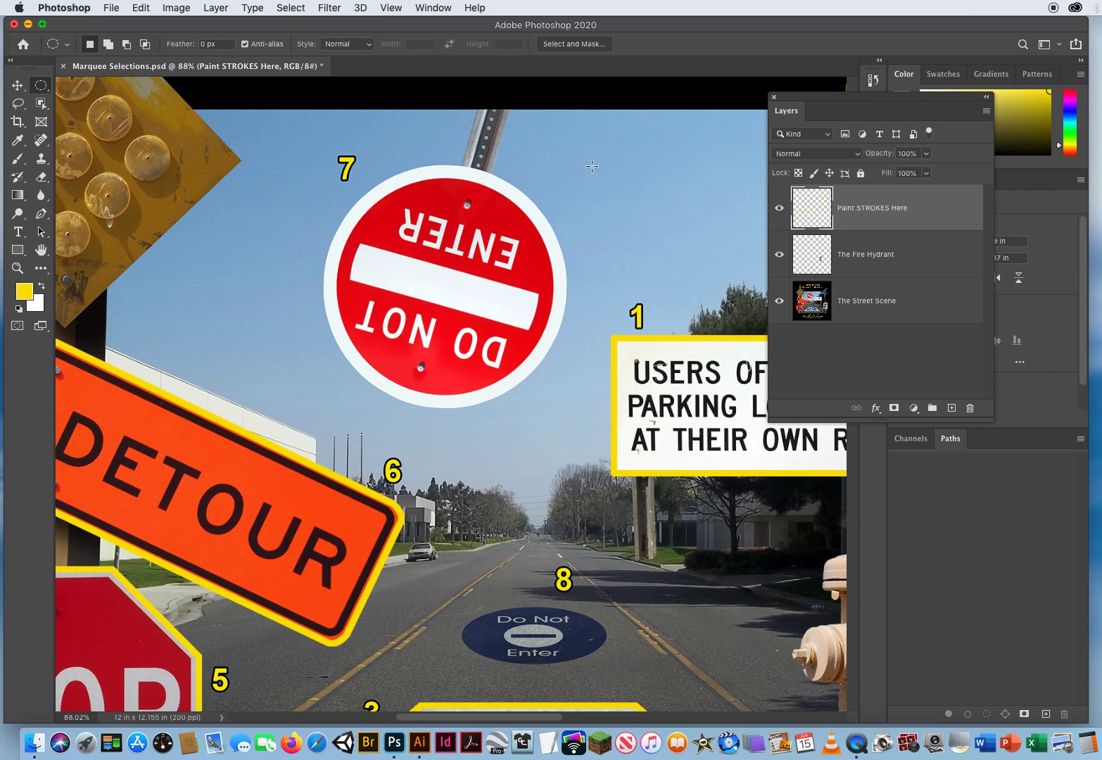
# Select the round DO NOT ENTER sign numbered 7 with a circular marquee and stroke it with a 10 px yellow centered stroke.
pyautogui.moveTo(594, 147); pyautogui.dragTo(679, 409)
pyautogui.click(140, 8)
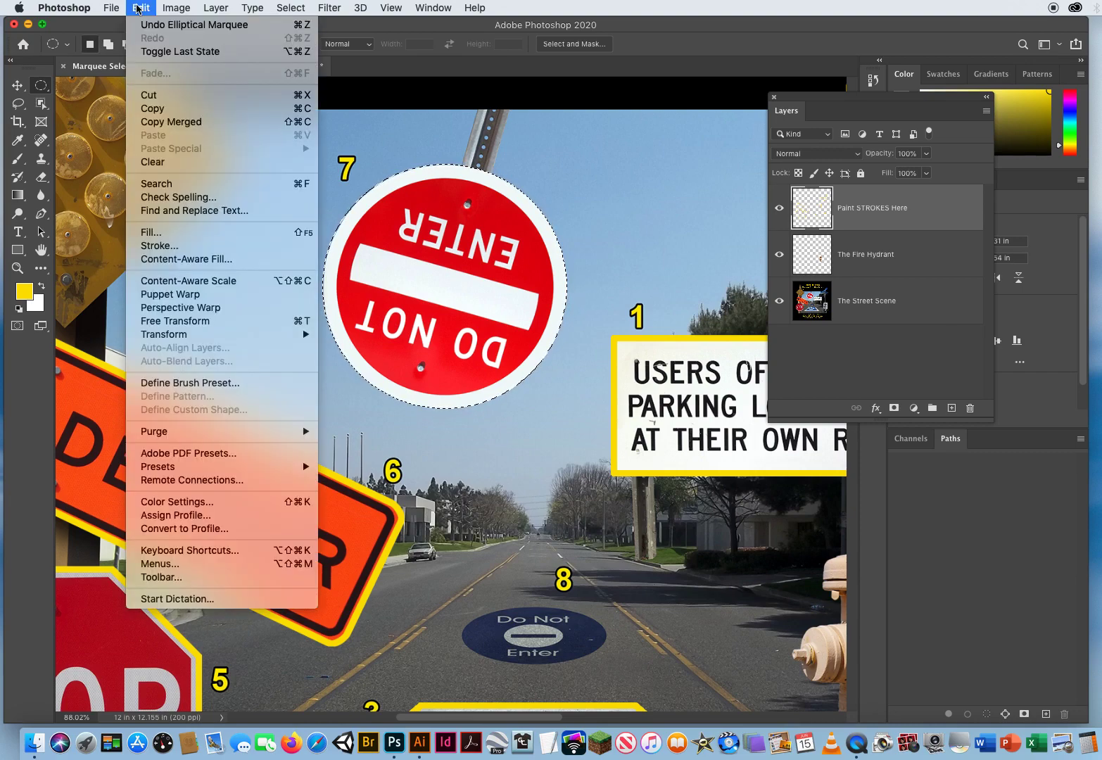
pyautogui.click(160, 246)
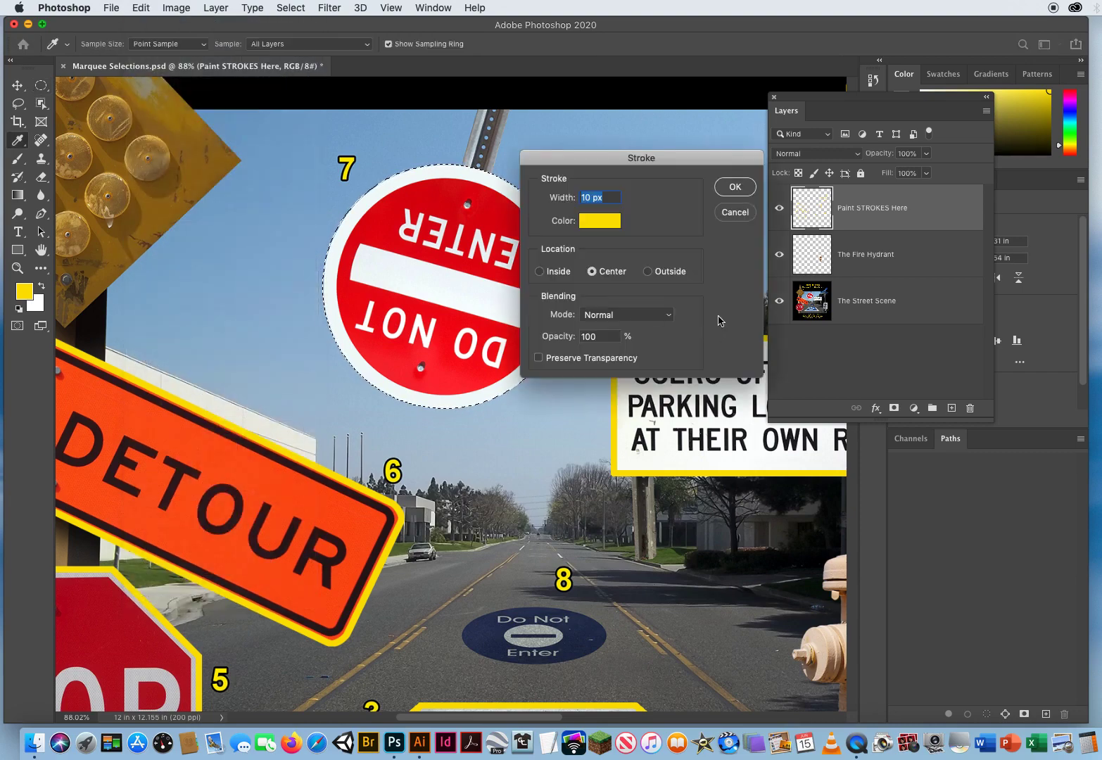
pyautogui.click(734, 186)
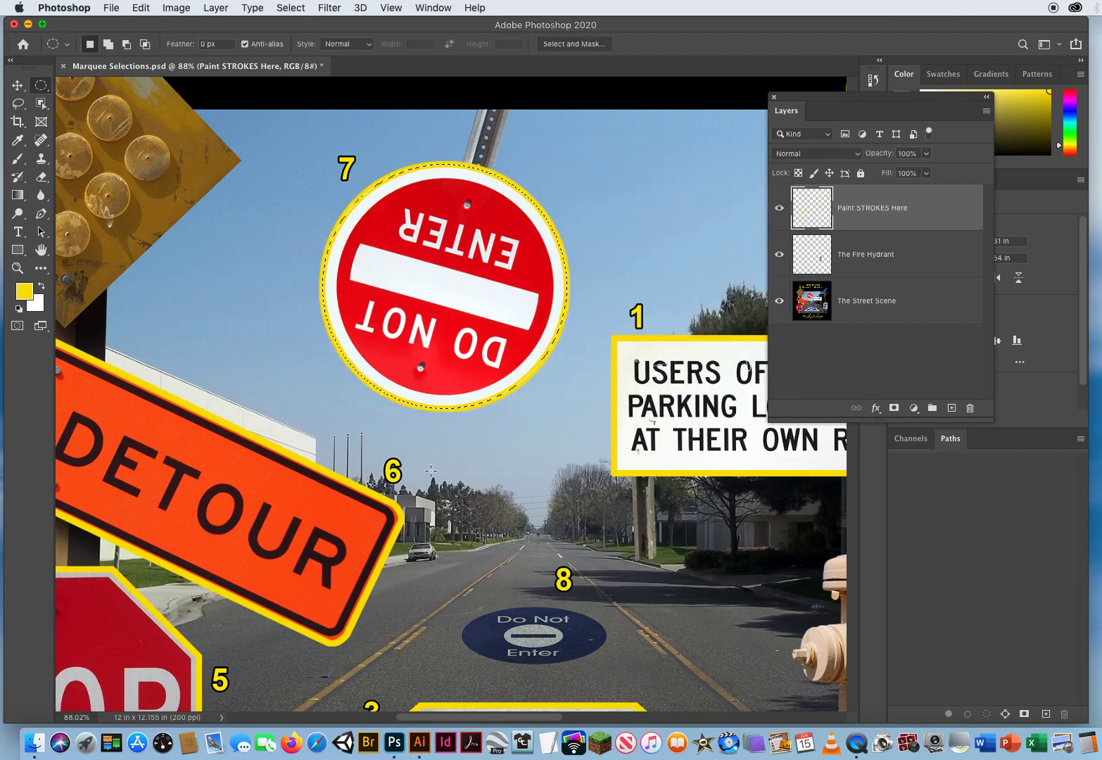
# Deselect the round sign and select the oval Do Not Enter road marking numbered 8 with an elliptical marquee about 1.18 by 0.465 in.
pyautogui.press('super+d')
pyautogui.press('space')
pyautogui.moveTo(535, 593); pyautogui.dragTo(450, 239)
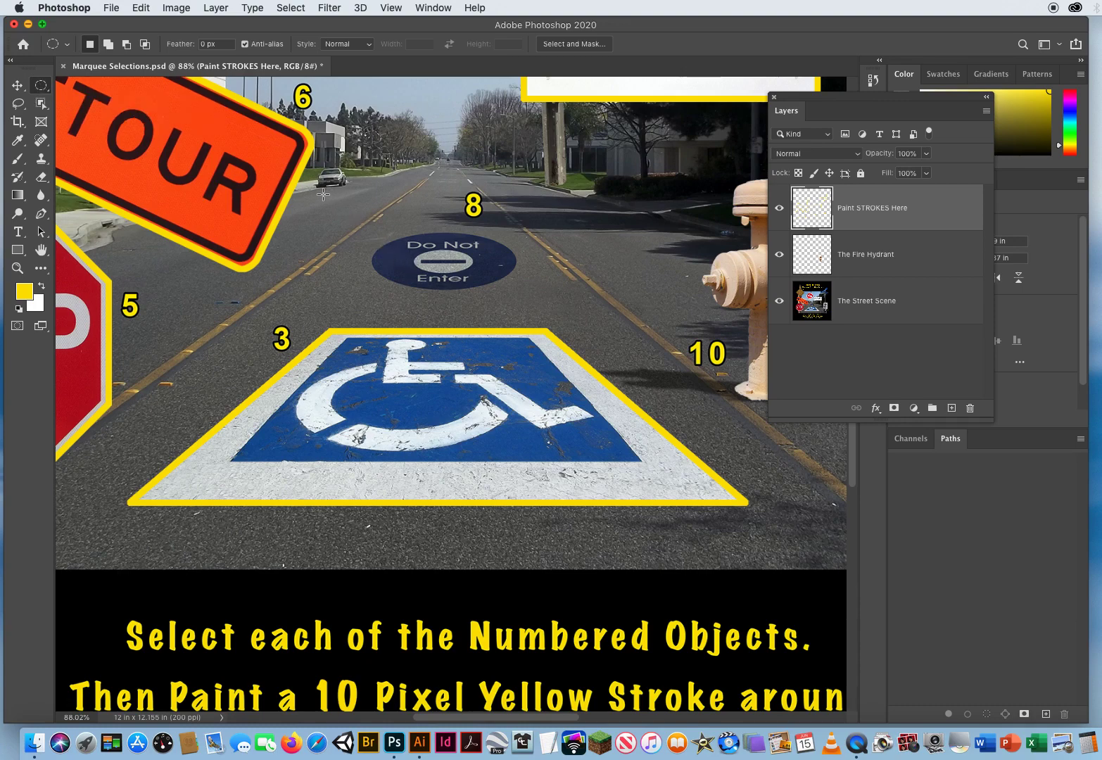
pyautogui.moveTo(308, 197); pyautogui.dragTo(508, 302)
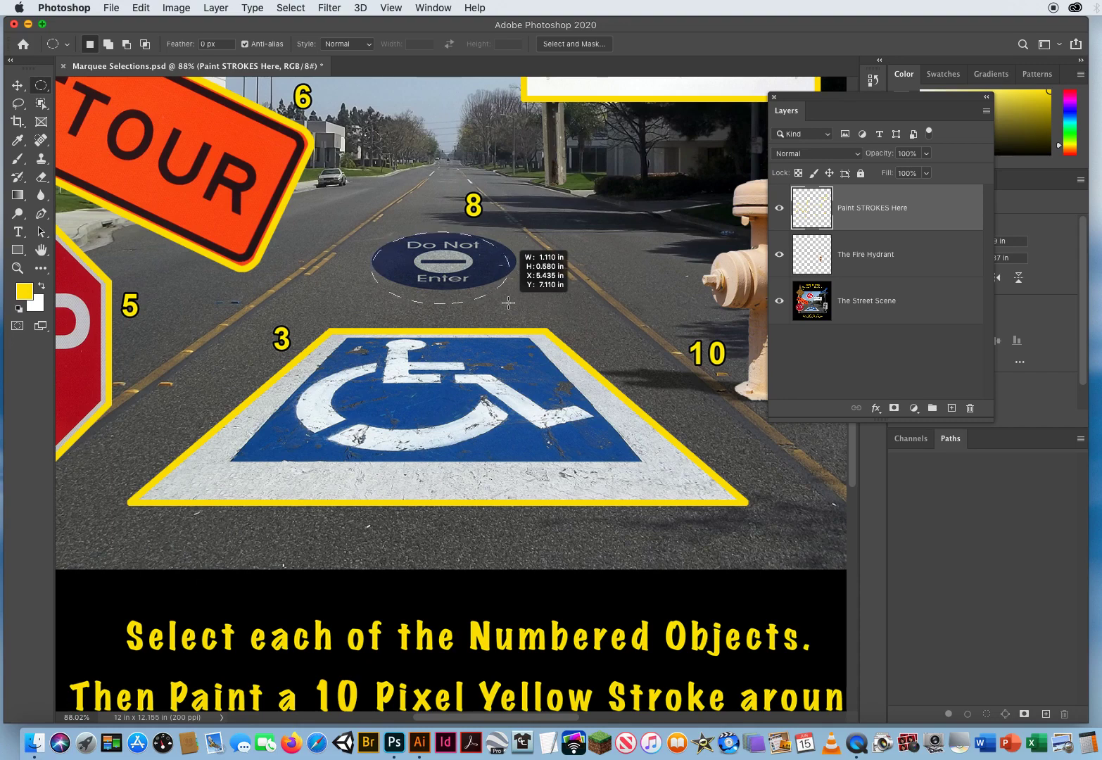
pyautogui.moveTo(509, 303)
pyautogui.mouseDown()
pyautogui.moveTo(603, 267)
pyautogui.moveTo(674, 146)
pyautogui.moveTo(516, 289)
pyautogui.mouseUp()
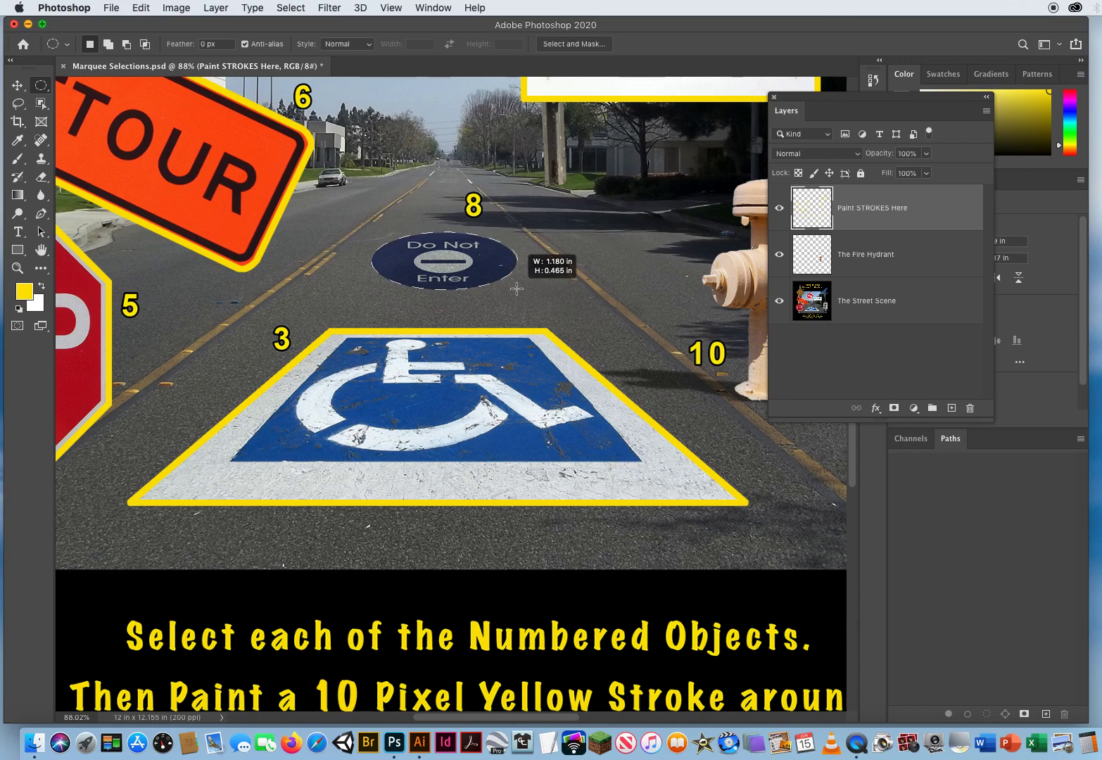
pyautogui.moveTo(517, 289); pyautogui.dragTo(518, 289)
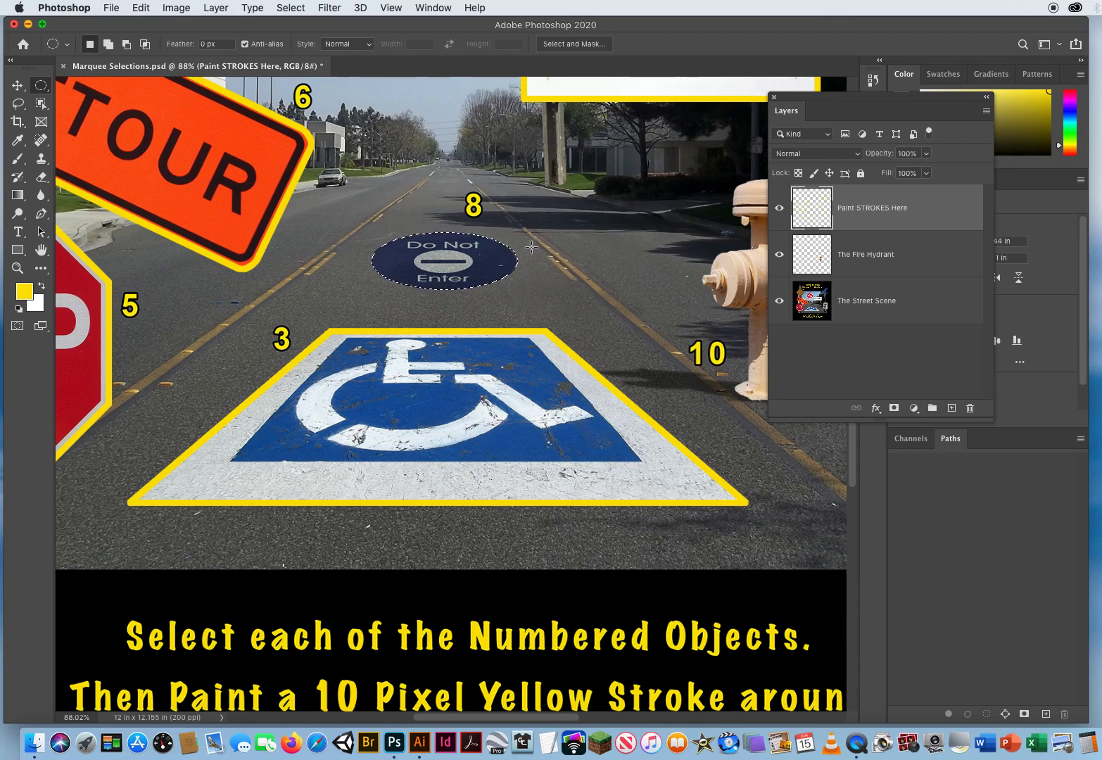
# Stroke the oval road marking selection with a 10 px yellow centered stroke, and deselect.
pyautogui.click(140, 8)
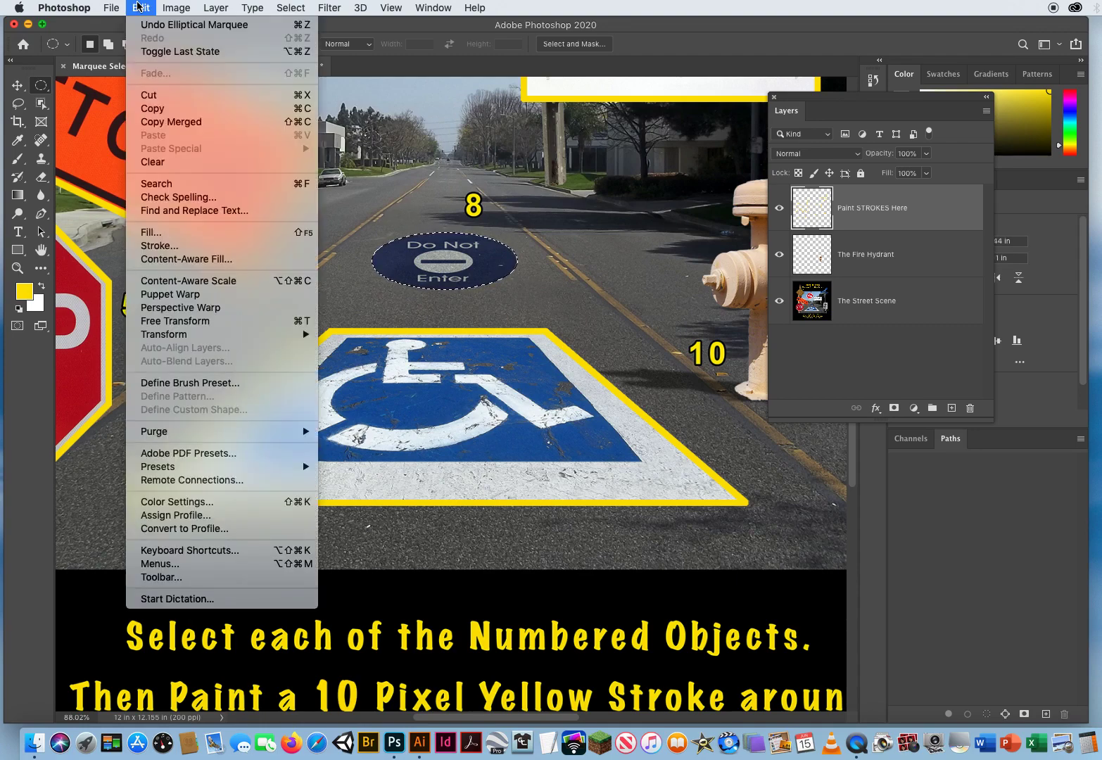
pyautogui.click(174, 245)
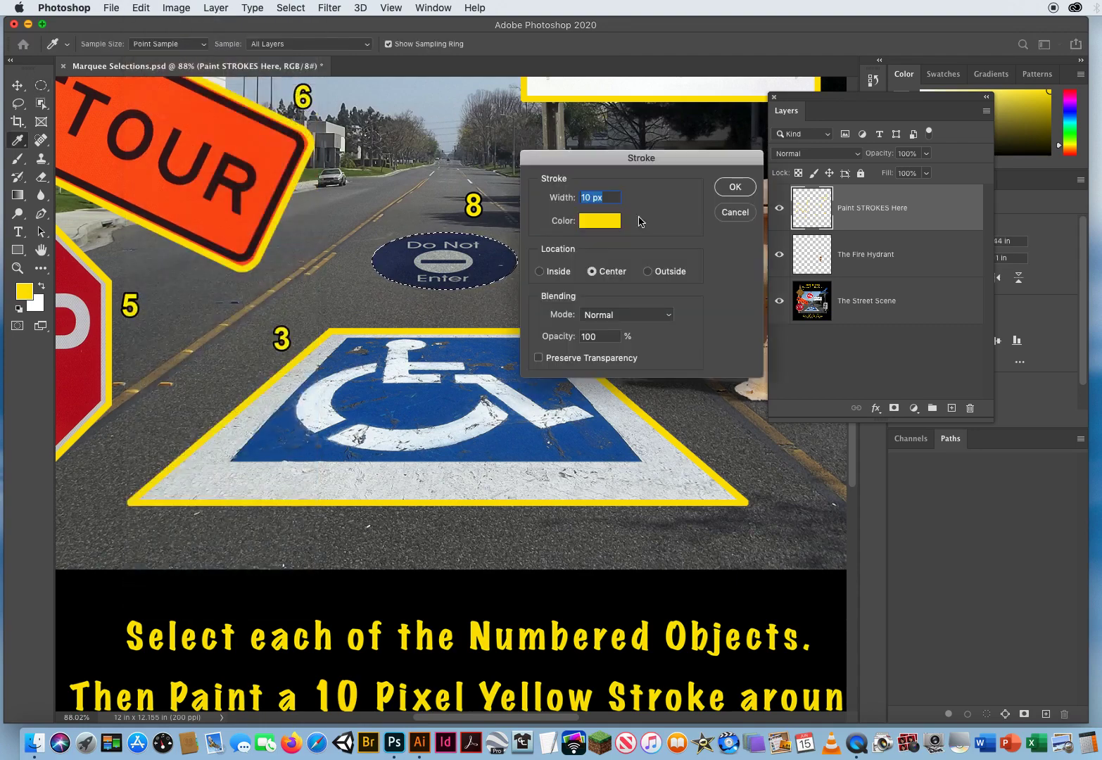
pyautogui.click(734, 187)
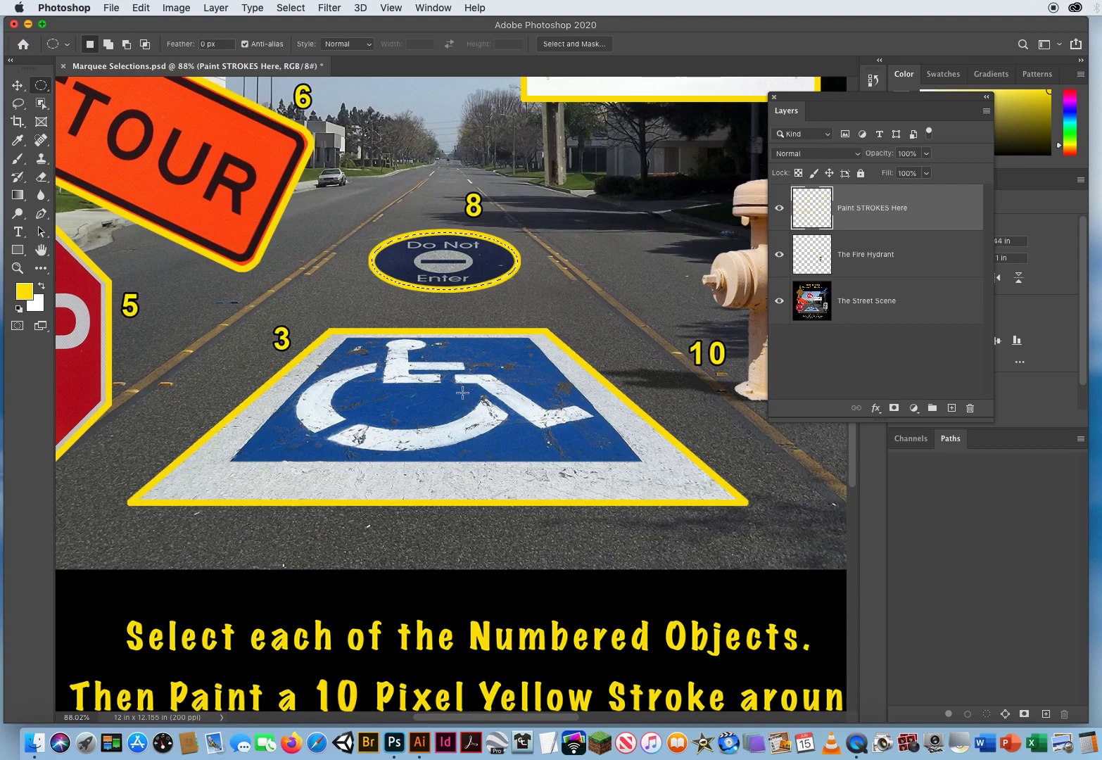
pyautogui.press('super+d')
# Try a rectangular marquee in the black area beside the PUSH BUTTON FOR sign with an overlapping circle about 0.66 in across added, and deselect.
pyautogui.moveTo(735, 460); pyautogui.dragTo(270, 446)
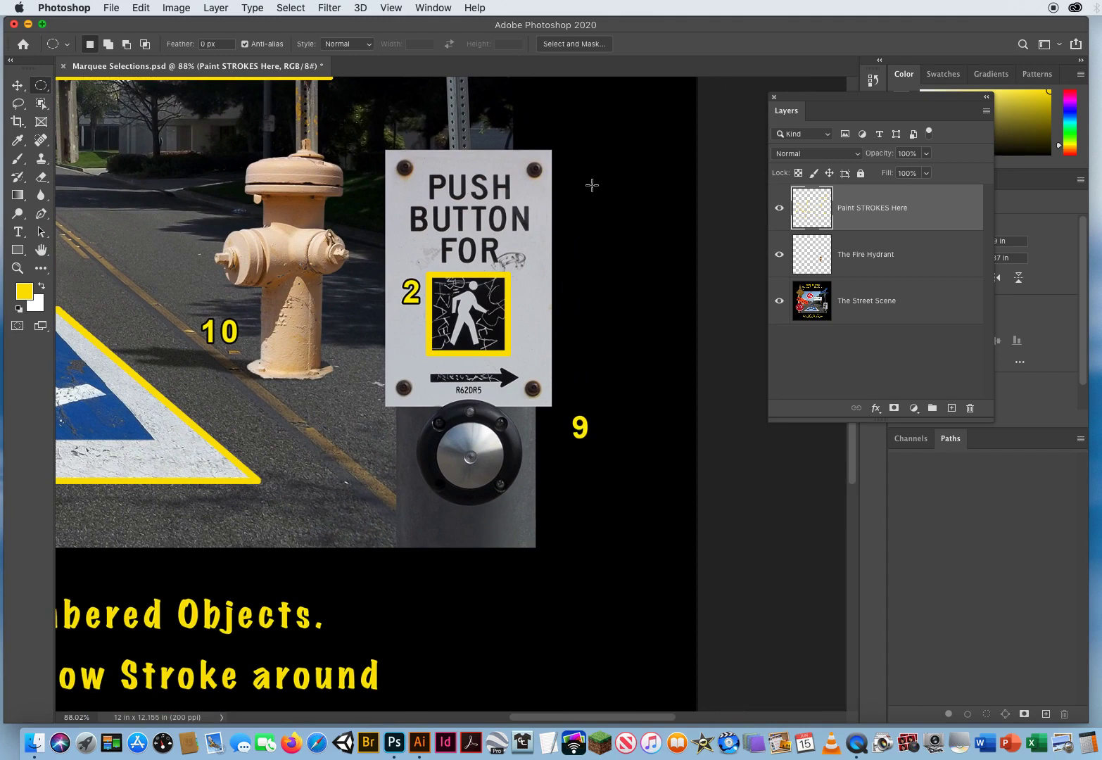
pyautogui.click(39, 89)
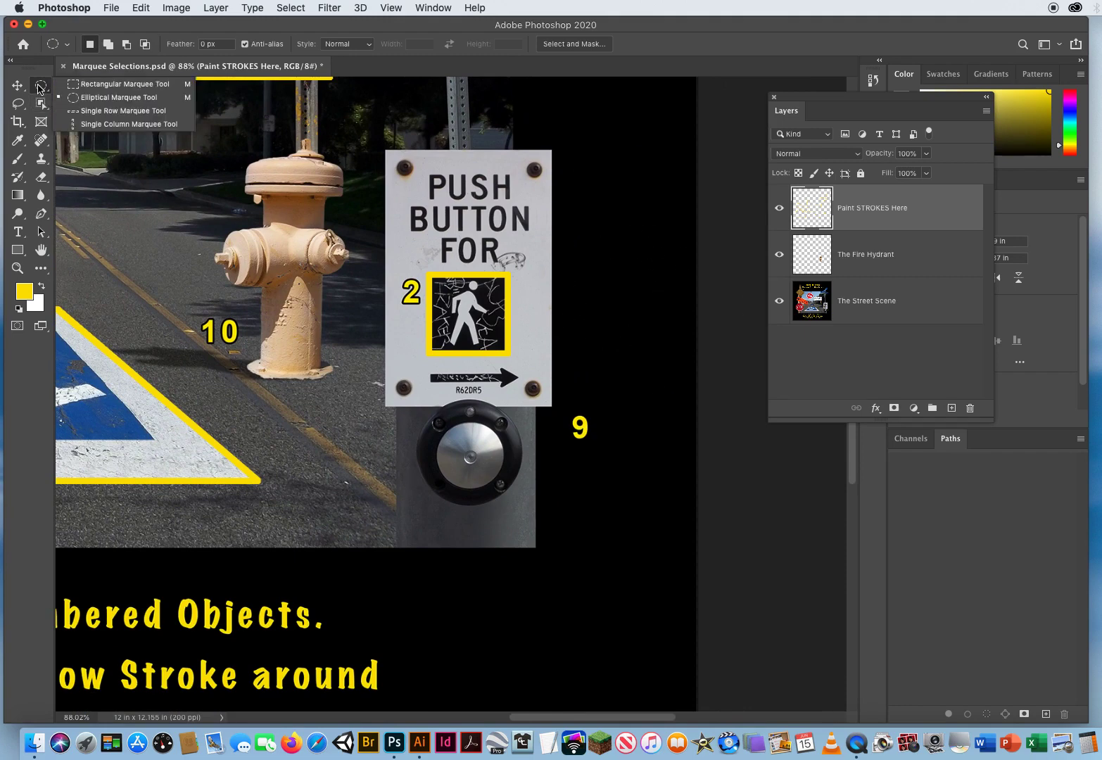
pyautogui.click(73, 84)
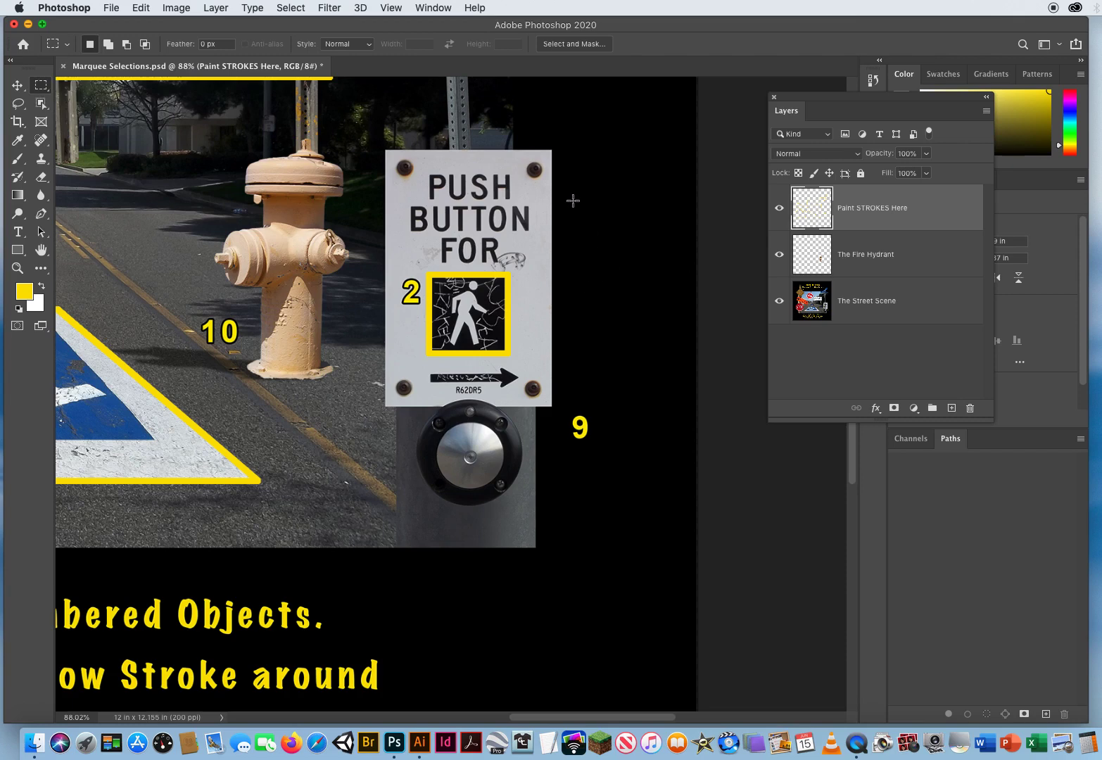
pyautogui.moveTo(607, 216); pyautogui.dragTo(676, 345)
pyautogui.click(41, 84)
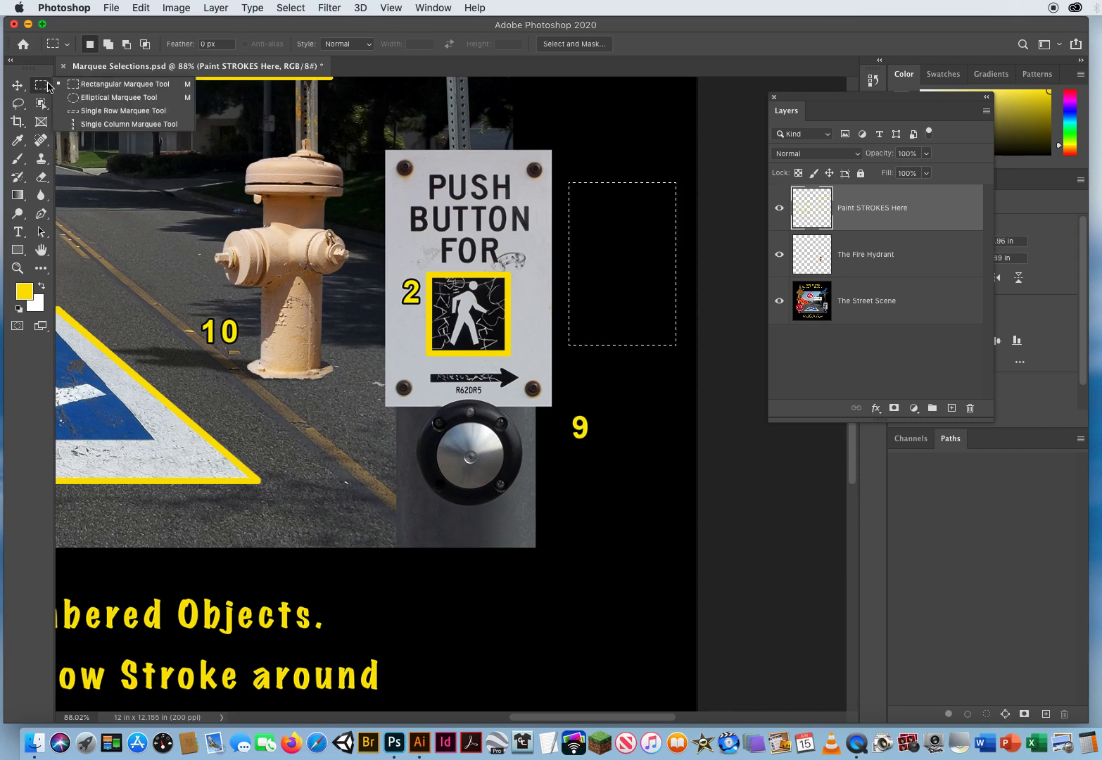
pyautogui.click(94, 98)
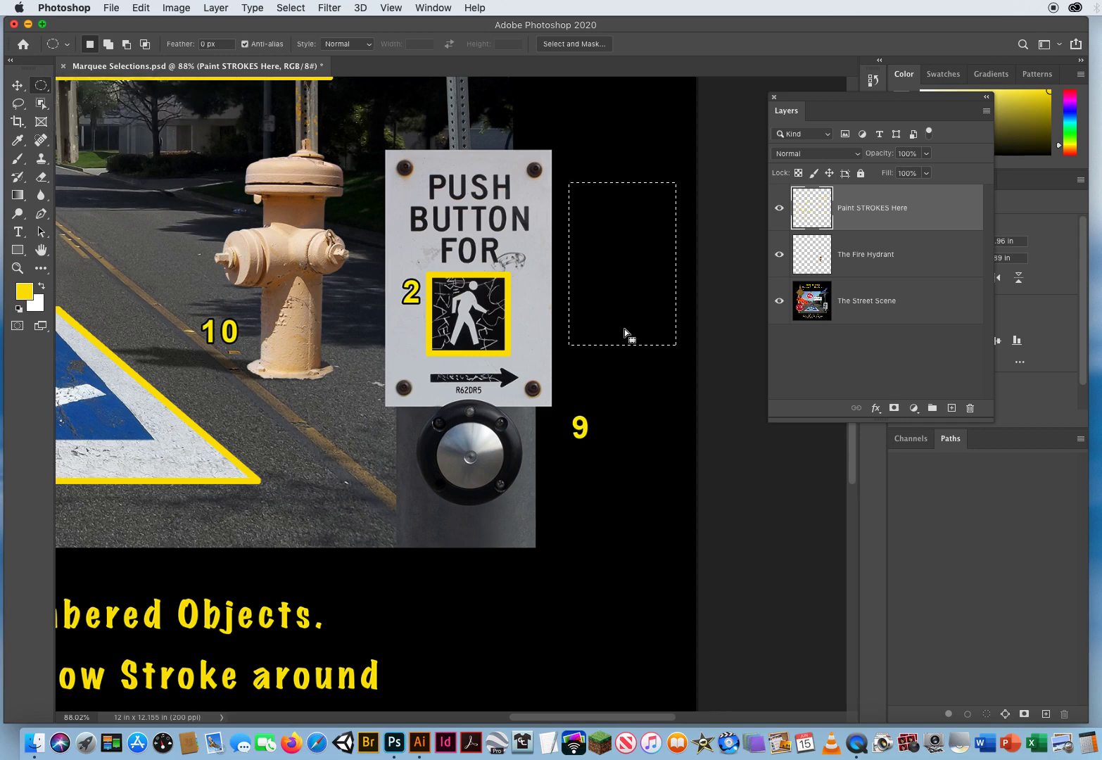
pyautogui.press('shift')
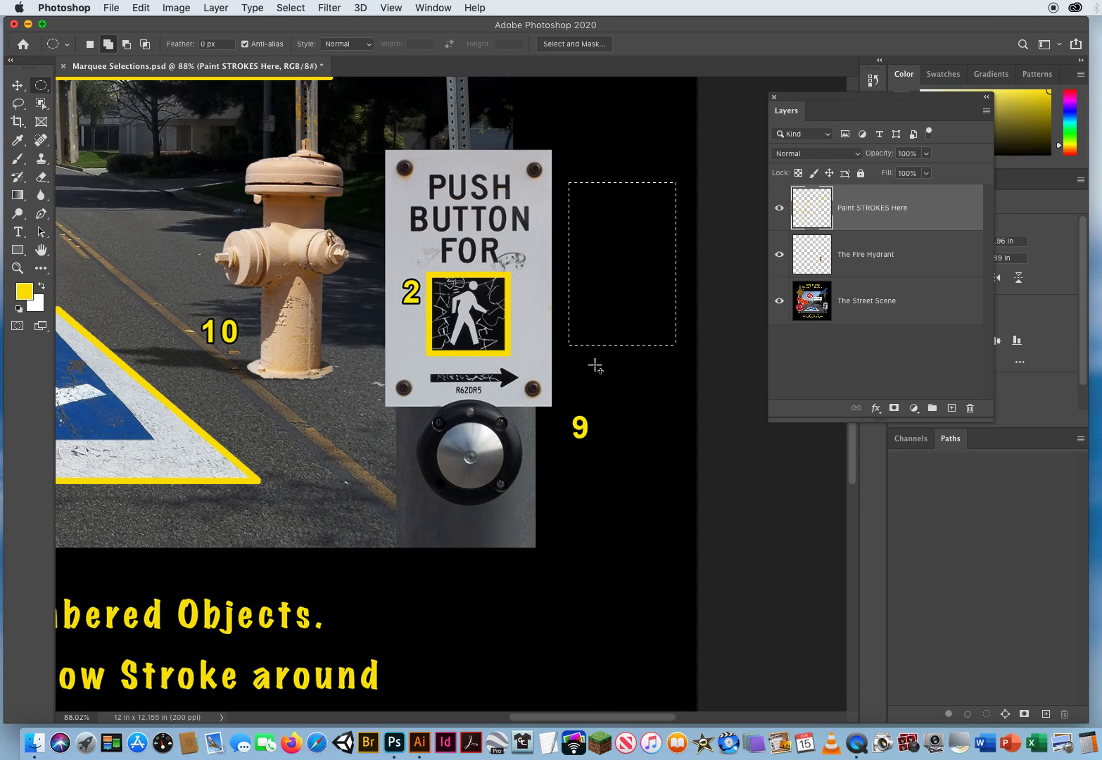
pyautogui.moveTo(581, 365); pyautogui.dragTo(662, 410)
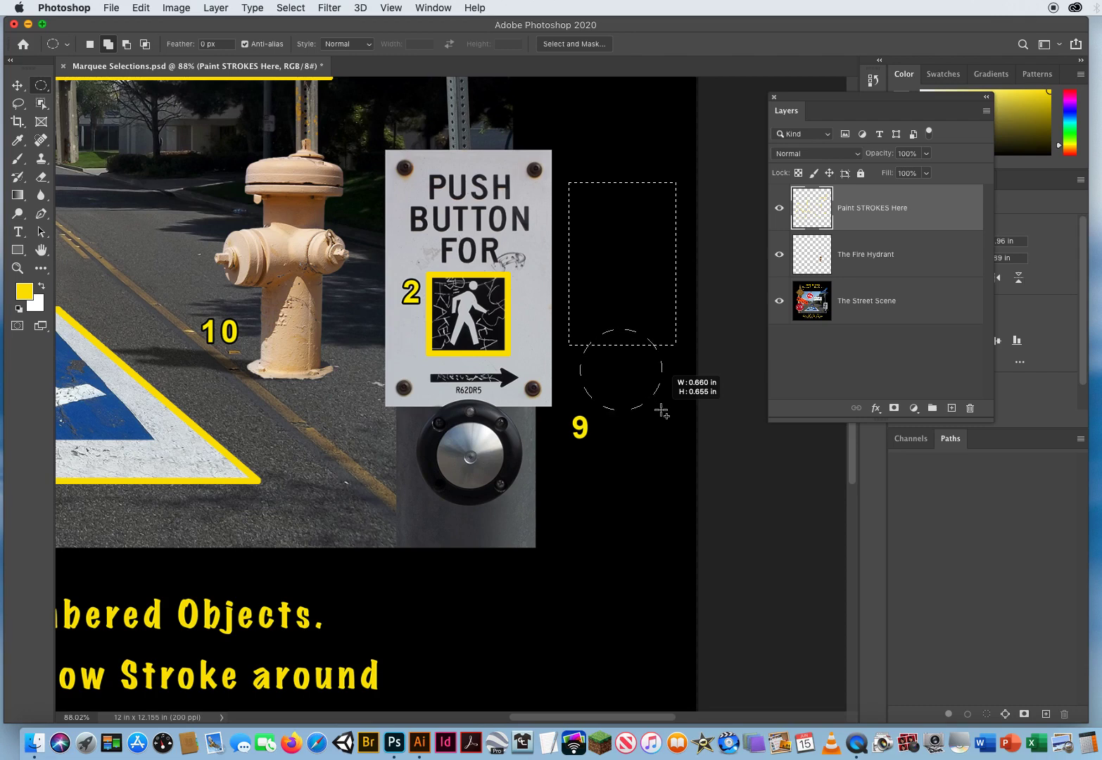
pyautogui.moveTo(661, 410); pyautogui.dragTo(660, 412)
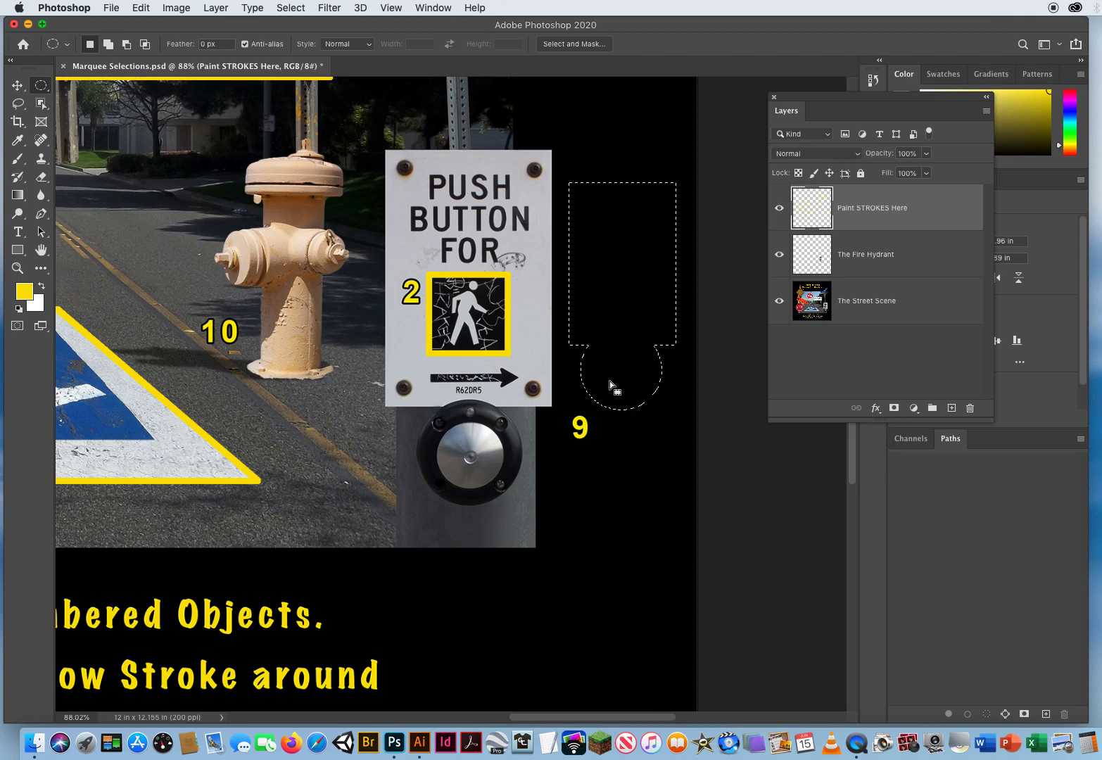
pyautogui.scroll(-5, 609, 380)
pyautogui.hscroll(2, 610, 381)
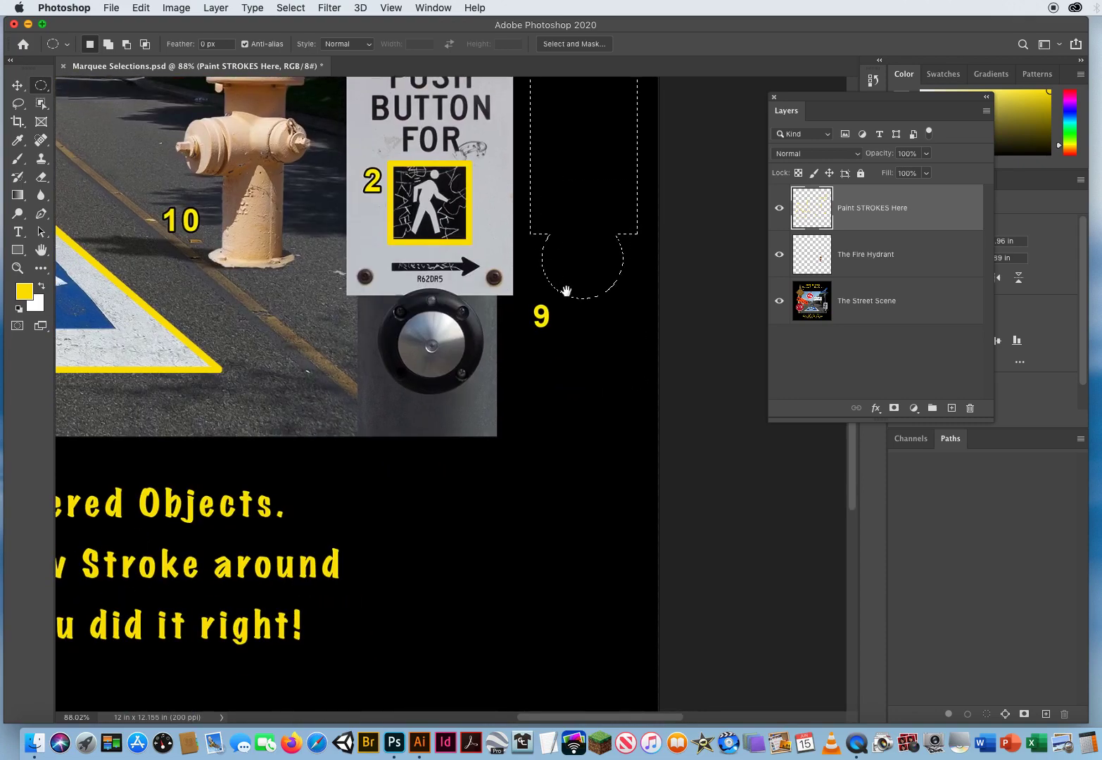
pyautogui.press('super+d')
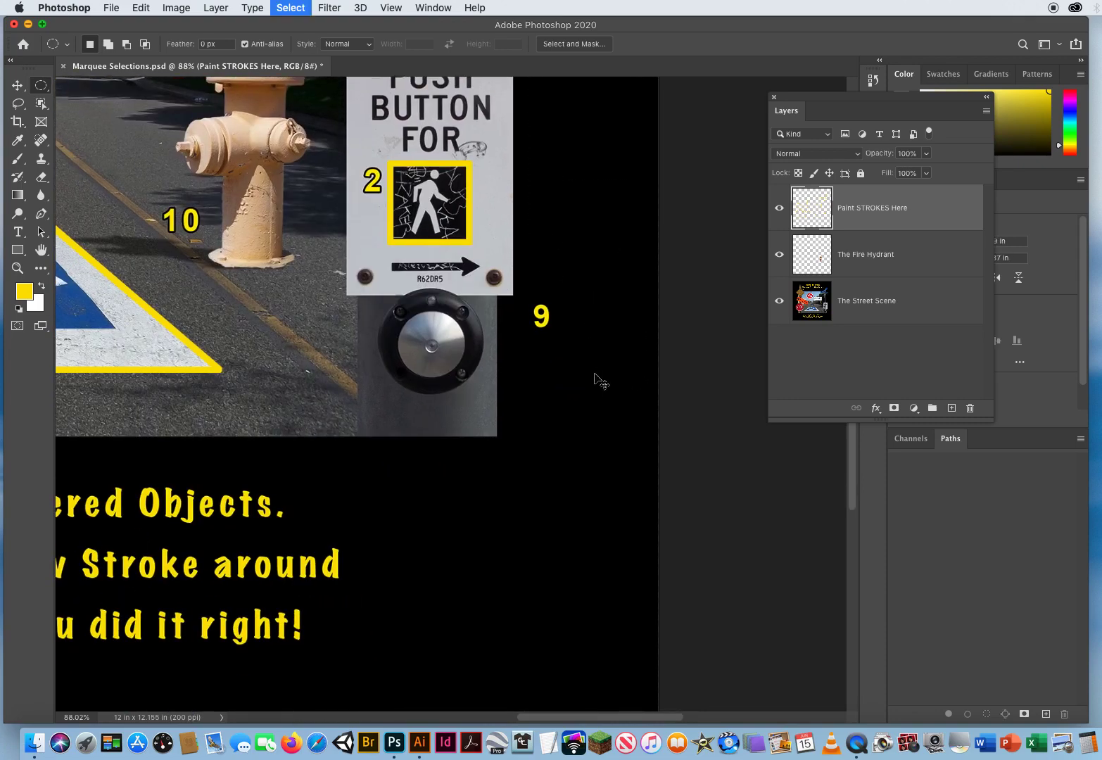
# Try combining three overlapping circular marquees in the black area below number 9, subtract elliptical areas from them, and deselect.
pyautogui.moveTo(516, 546); pyautogui.dragTo(497, 428)
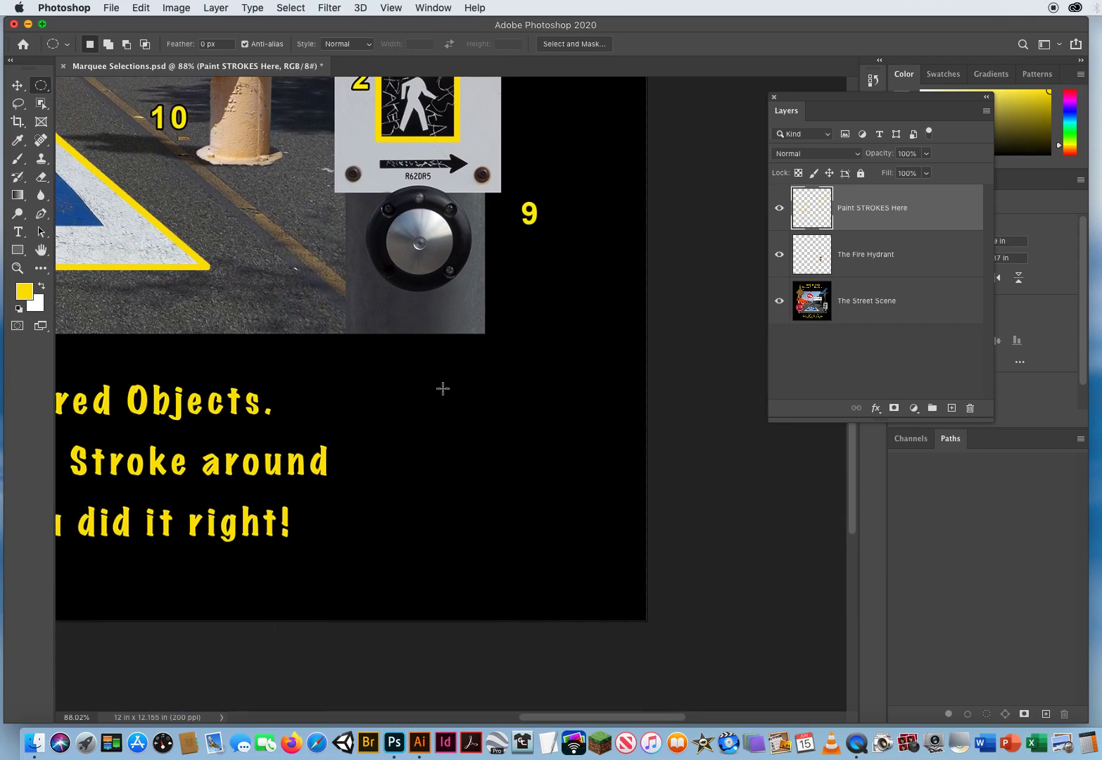
pyautogui.moveTo(442, 387); pyautogui.dragTo(586, 523)
pyautogui.moveTo(424, 346); pyautogui.dragTo(511, 434)
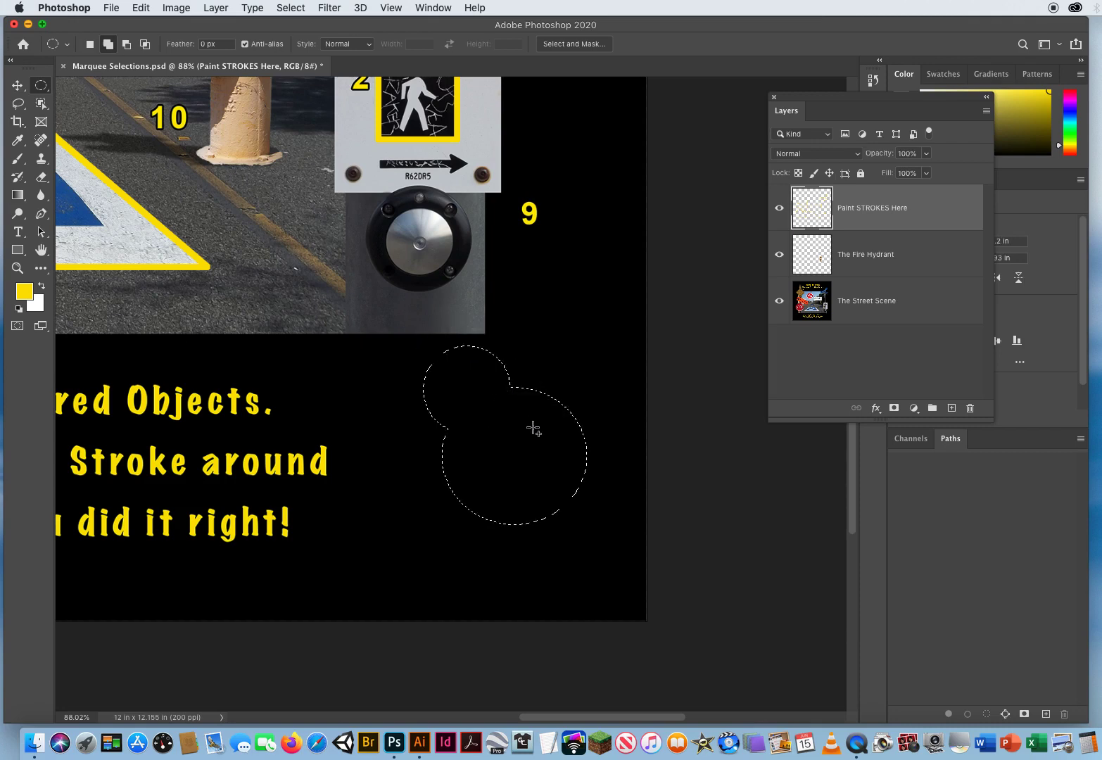
pyautogui.moveTo(620, 340); pyautogui.dragTo(527, 434)
pyautogui.press('alt')
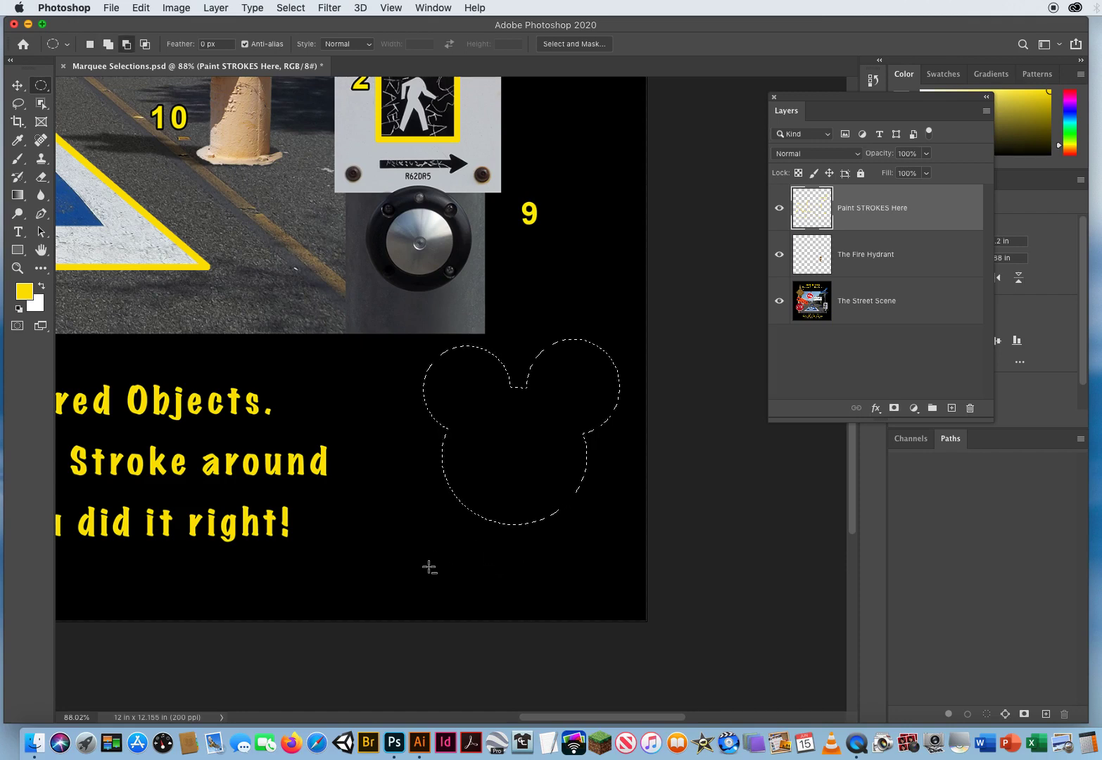
pyautogui.moveTo(431, 568); pyautogui.dragTo(605, 458)
pyautogui.moveTo(381, 529); pyautogui.dragTo(524, 406)
pyautogui.moveTo(496, 483); pyautogui.dragTo(560, 426)
pyautogui.moveTo(536, 484); pyautogui.dragTo(598, 442)
pyautogui.press('super+d')
# Select the white PUSH BUTTON FOR sign plate numbered 9 with a rectangular marquee fitted to its edges.
pyautogui.moveTo(463, 280); pyautogui.dragTo(463, 521)
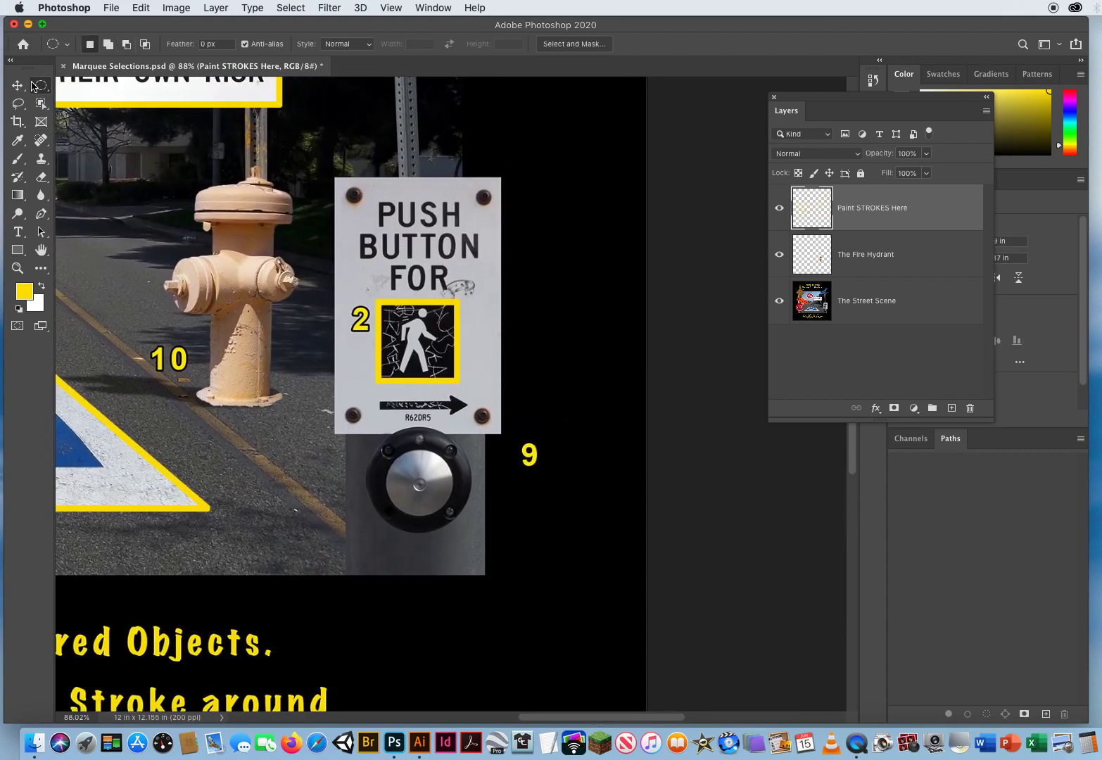
pyautogui.moveTo(38, 87); pyautogui.dragTo(92, 88)
pyautogui.moveTo(335, 177); pyautogui.dragTo(502, 435)
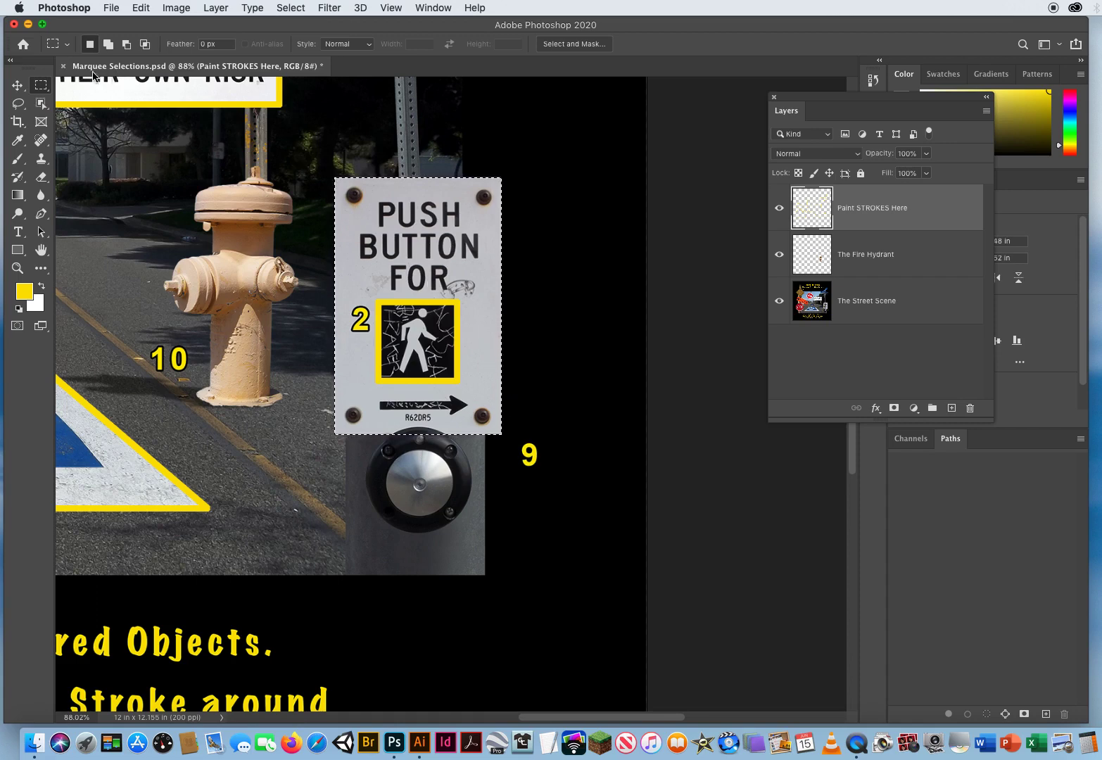
# Add the round push button below the sign to the selection with a circular marquee about 0.86 in across.
pyautogui.click(45, 87)
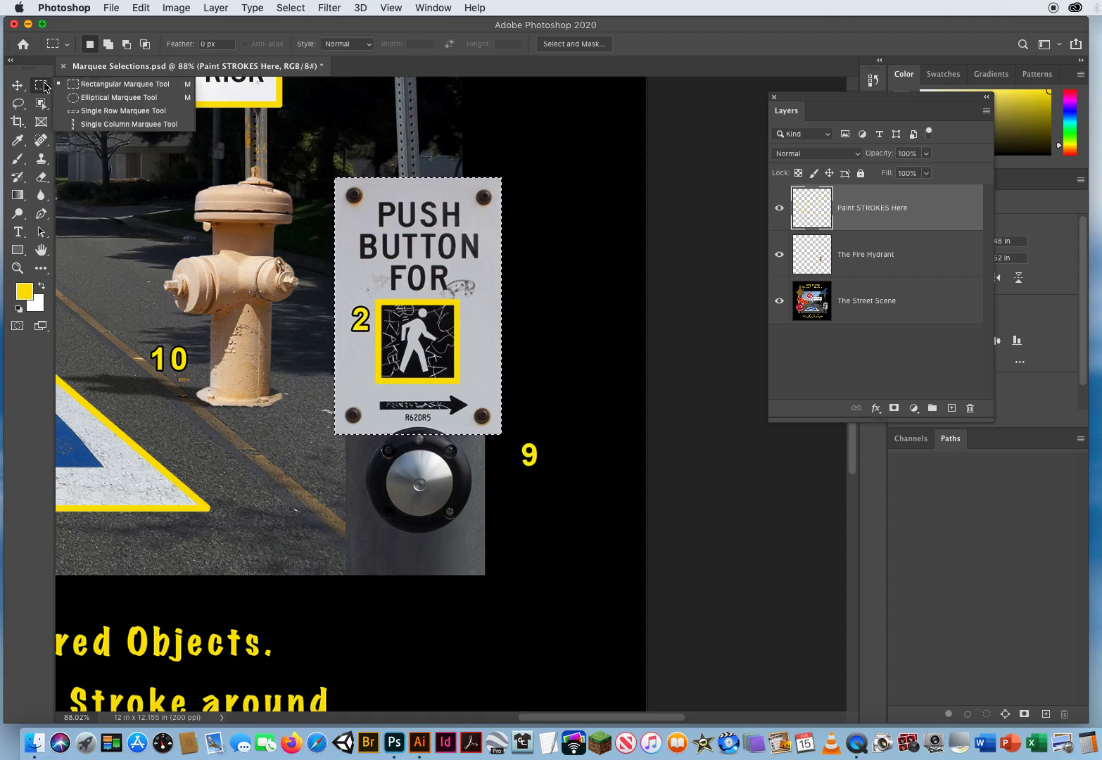
pyautogui.click(99, 98)
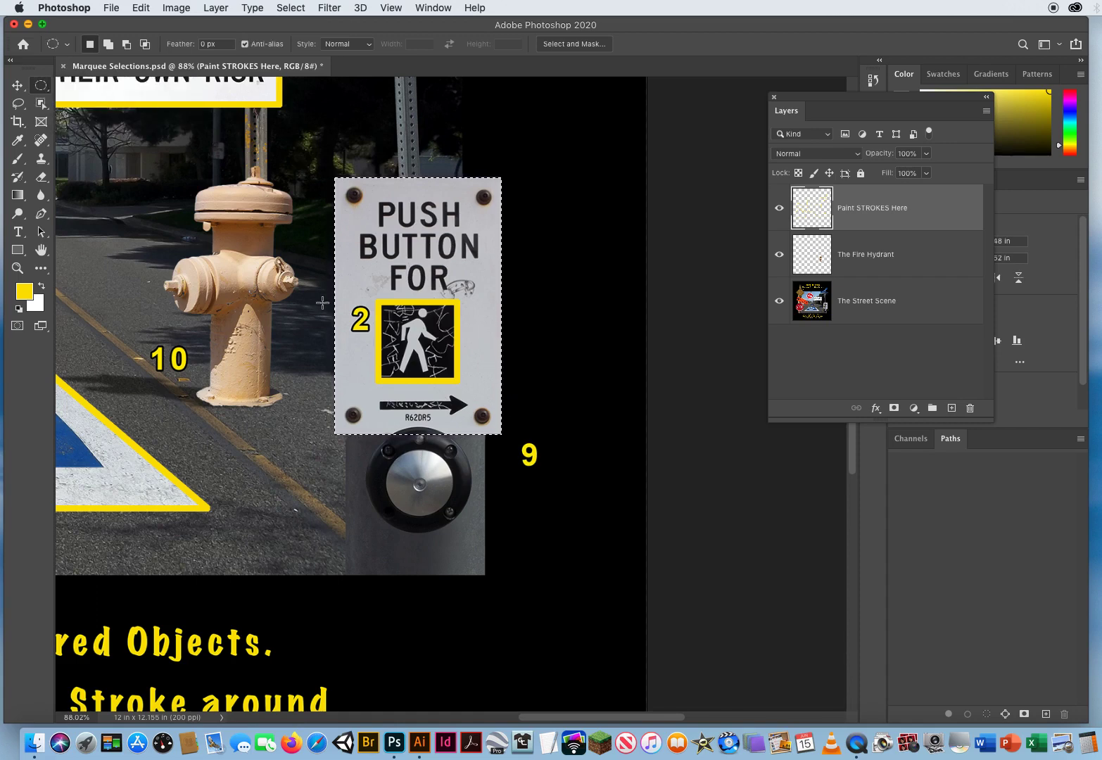
pyautogui.press('shift')
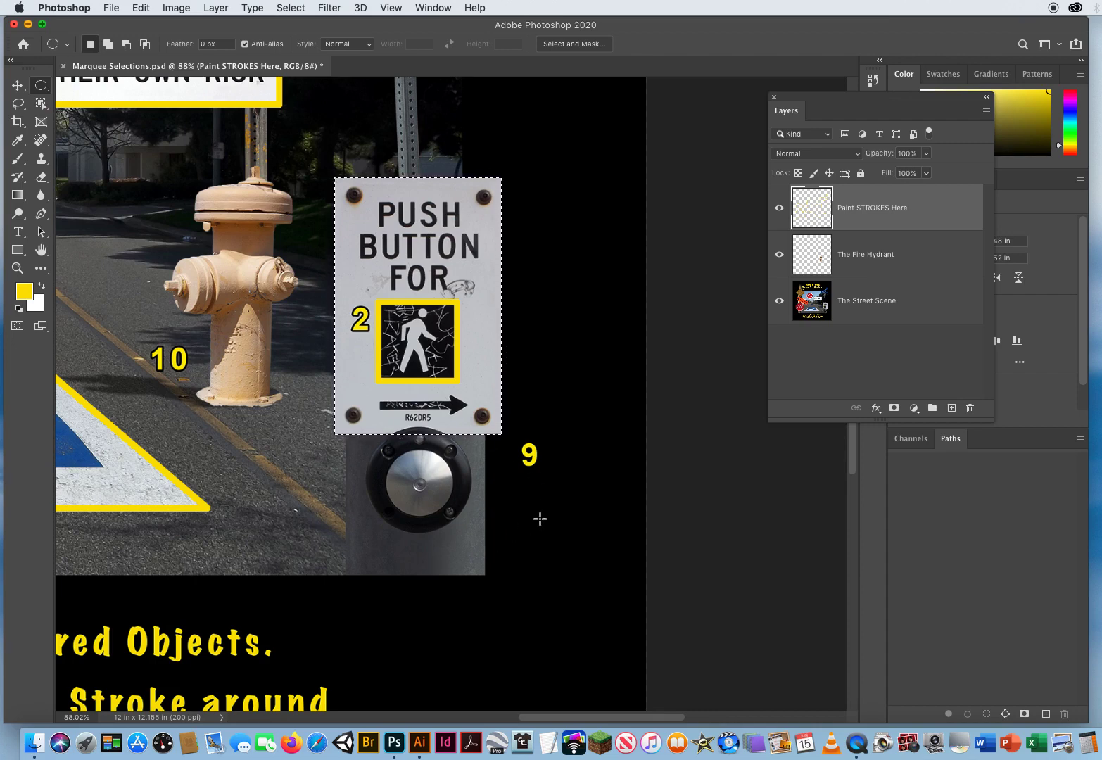
pyautogui.moveTo(520, 302); pyautogui.dragTo(466, 528)
pyautogui.press('space')
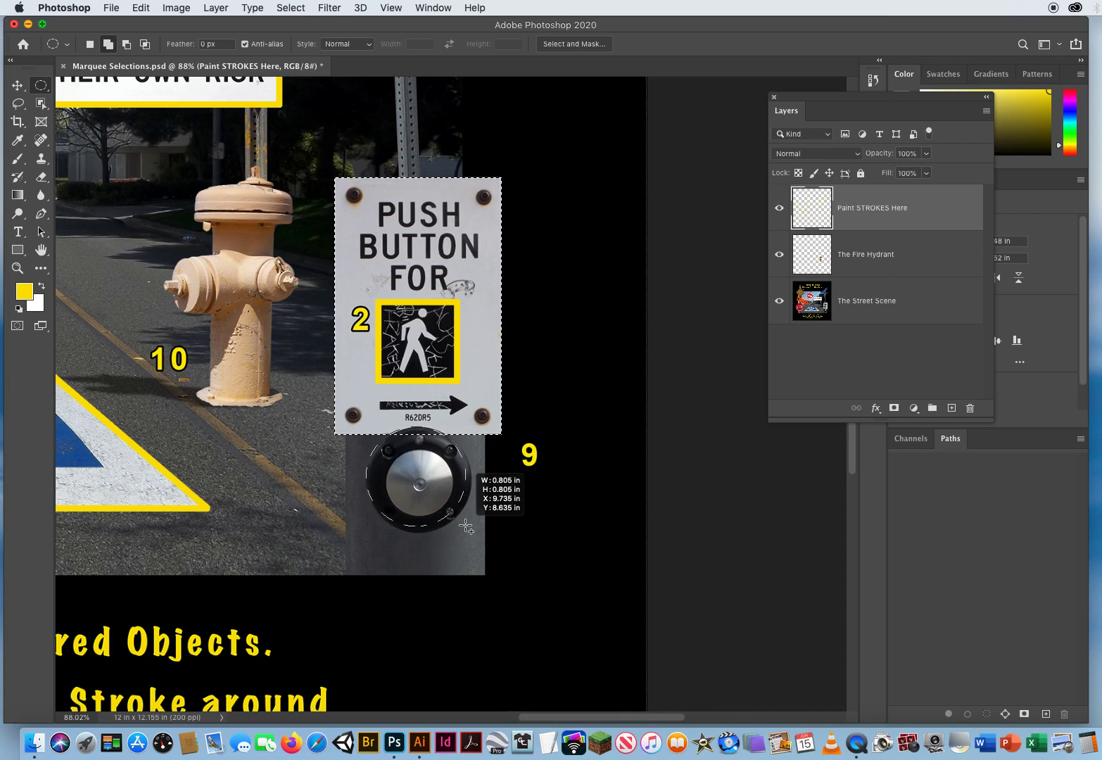
pyautogui.moveTo(473, 535)
pyautogui.mouseDown()
pyautogui.moveTo(597, 615)
pyautogui.moveTo(474, 539)
pyautogui.mouseUp()
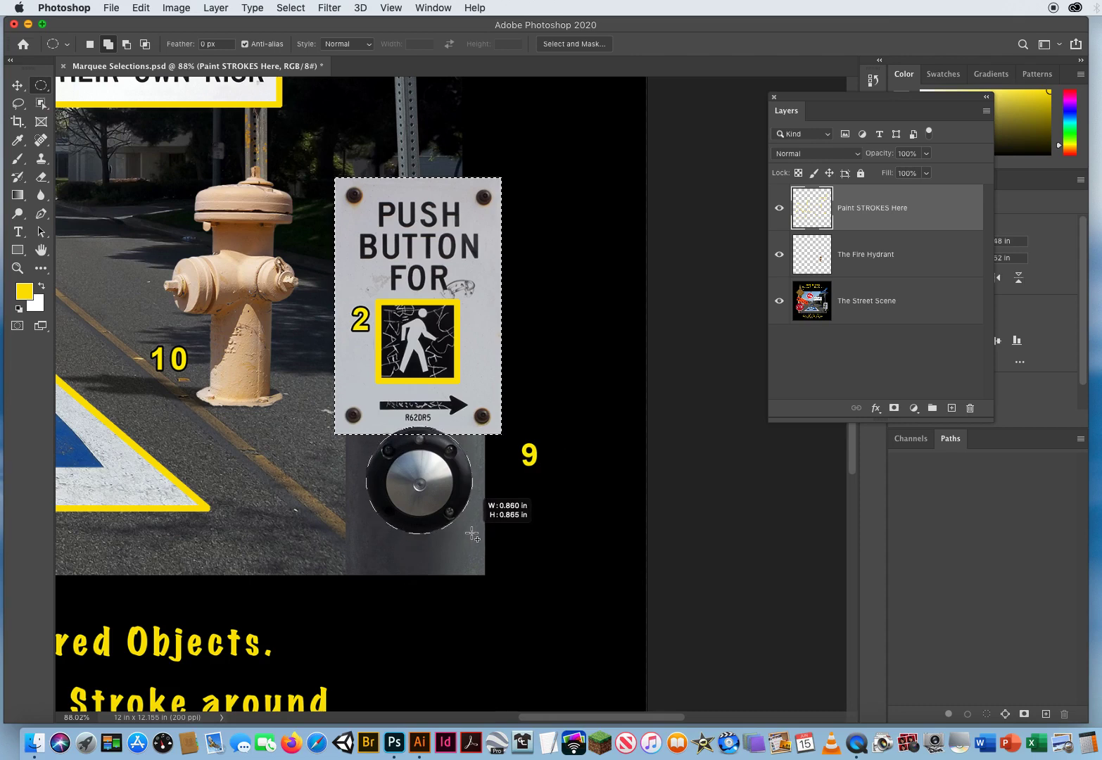
pyautogui.moveTo(472, 534); pyautogui.dragTo(472, 534)
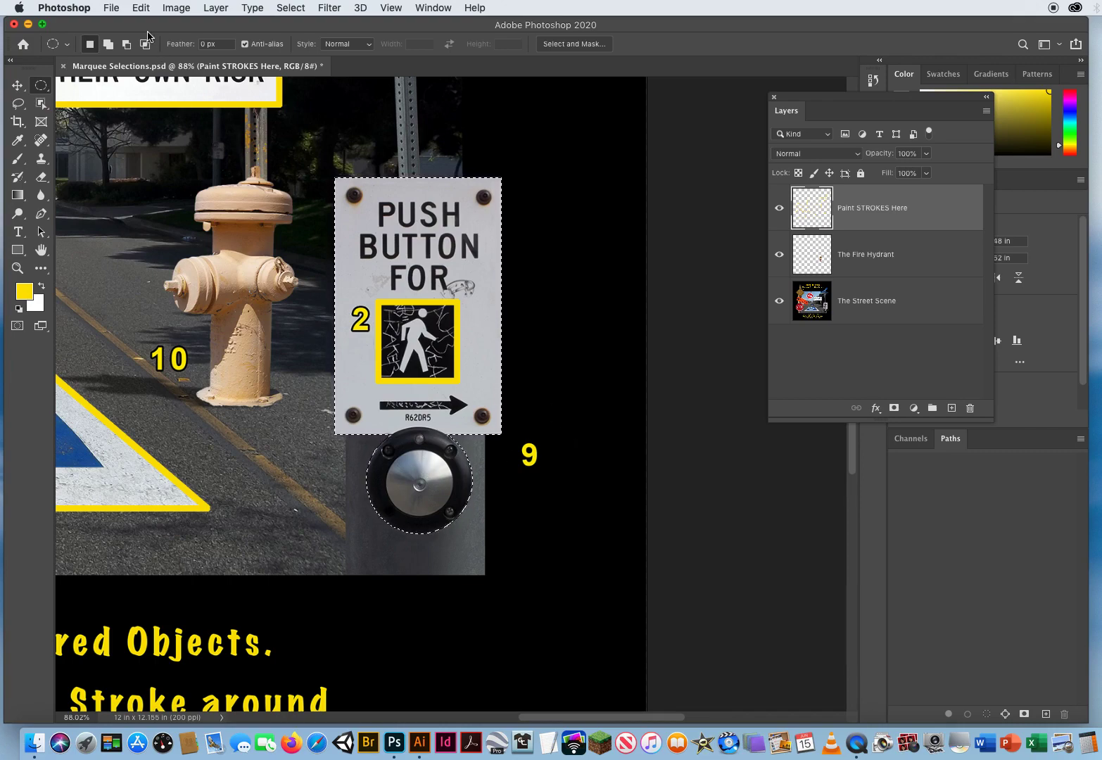
# Stroke the combined sign and push button selection with a 10 px yellow centered stroke, and deselect.
pyautogui.click(140, 7)
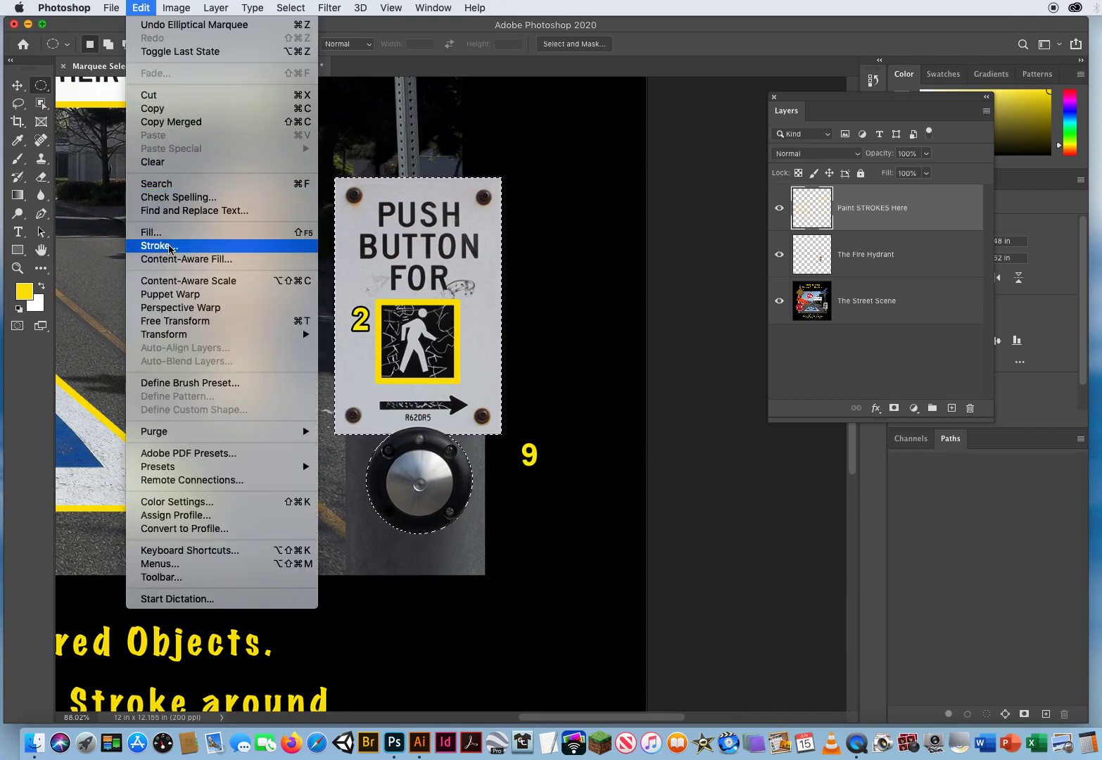
pyautogui.click(159, 245)
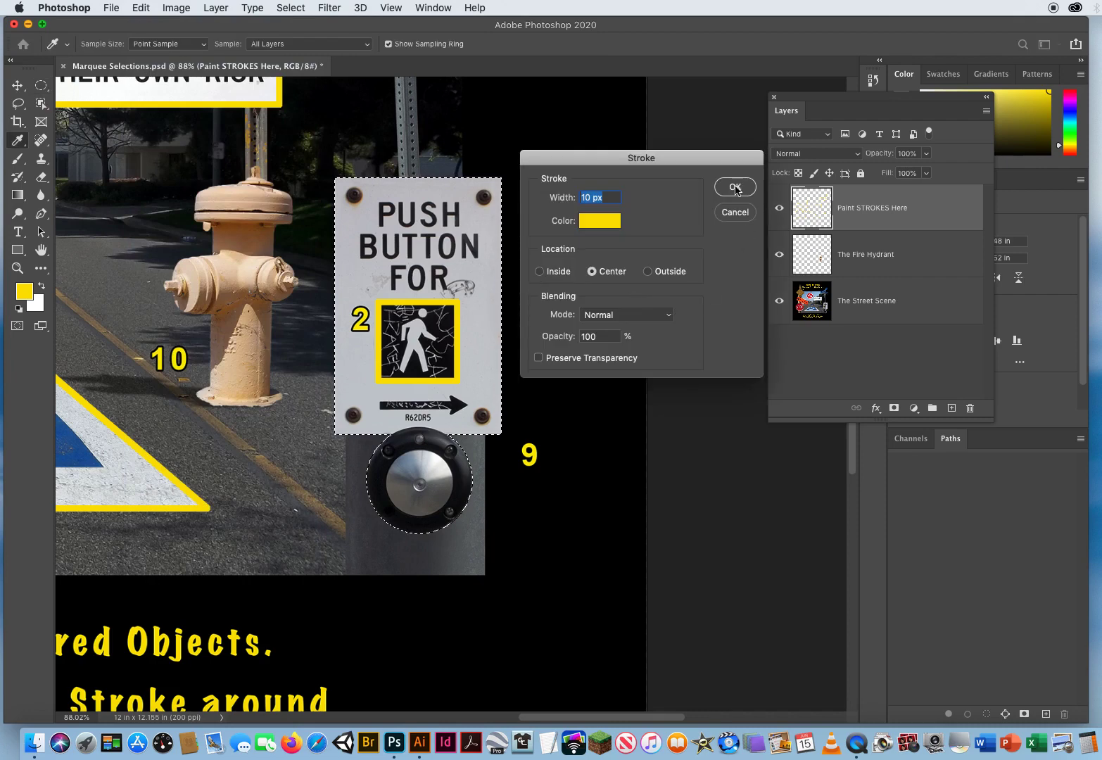
pyautogui.click(735, 189)
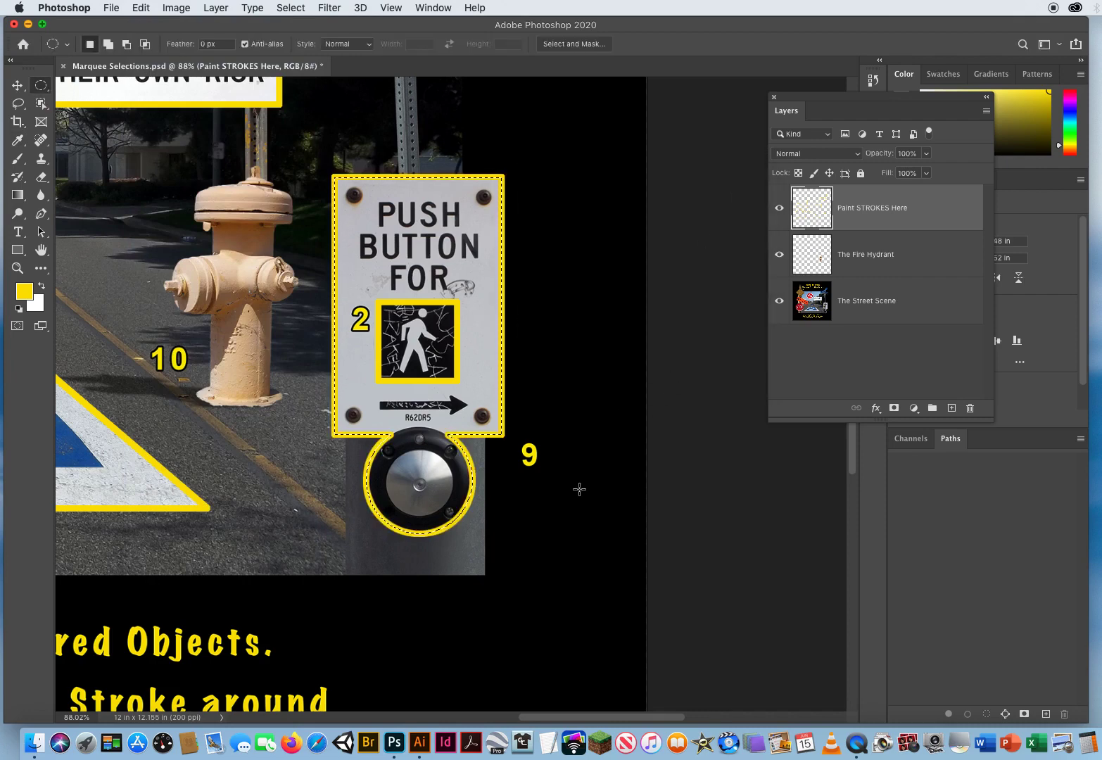
pyautogui.press('super+d')
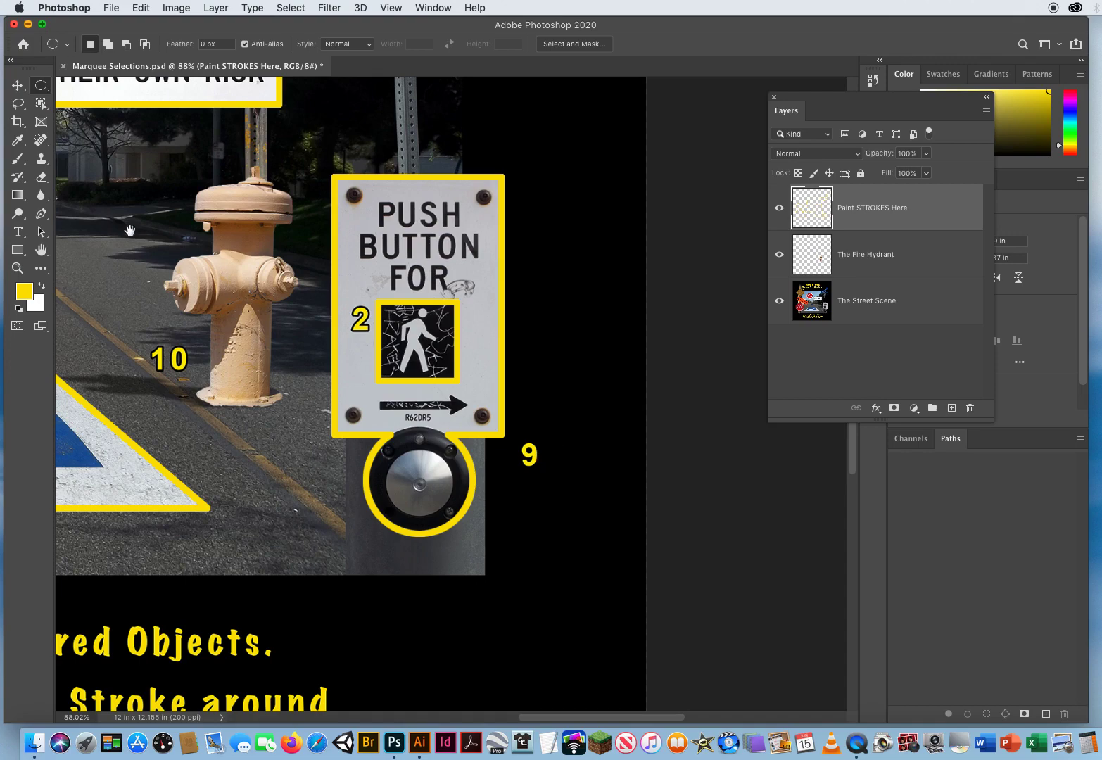
# Activate the Move tool, select The Fire Hydrant layer, and toggle its visibility off and back on.
pyautogui.moveTo(126, 231); pyautogui.dragTo(403, 313)
pyautogui.click(24, 86)
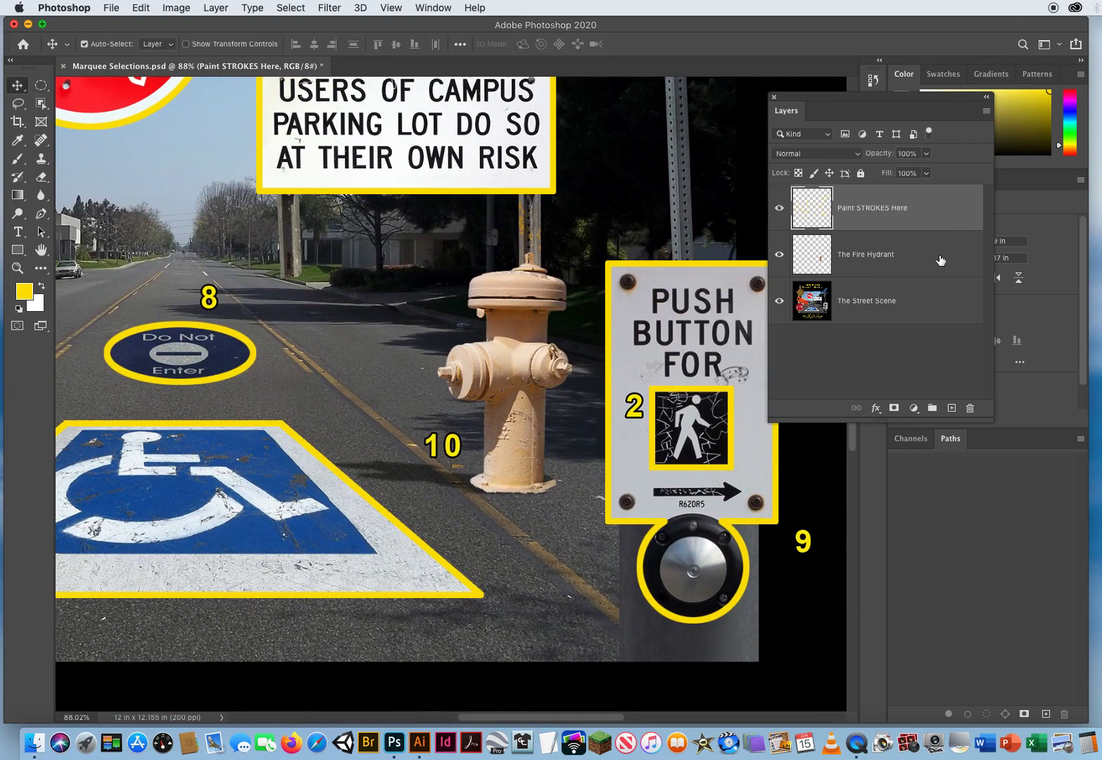
pyautogui.click(914, 254)
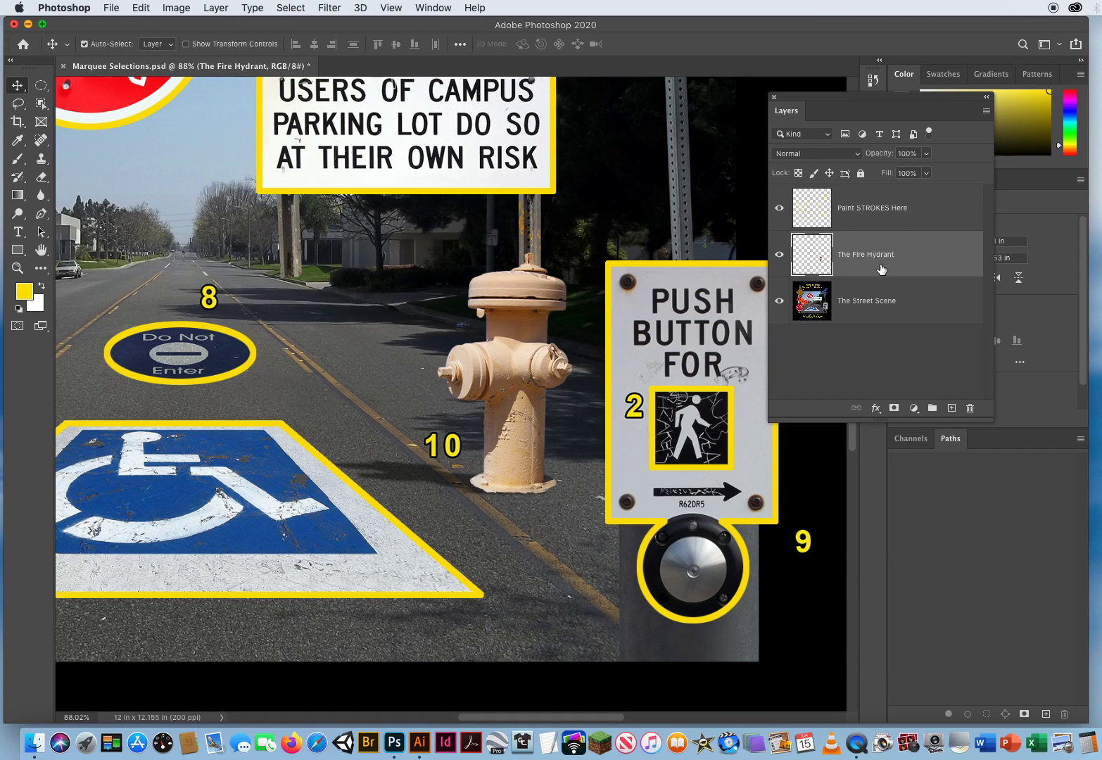
pyautogui.click(780, 255)
pyautogui.click(780, 256)
pyautogui.click(780, 256)
pyautogui.click(780, 256)
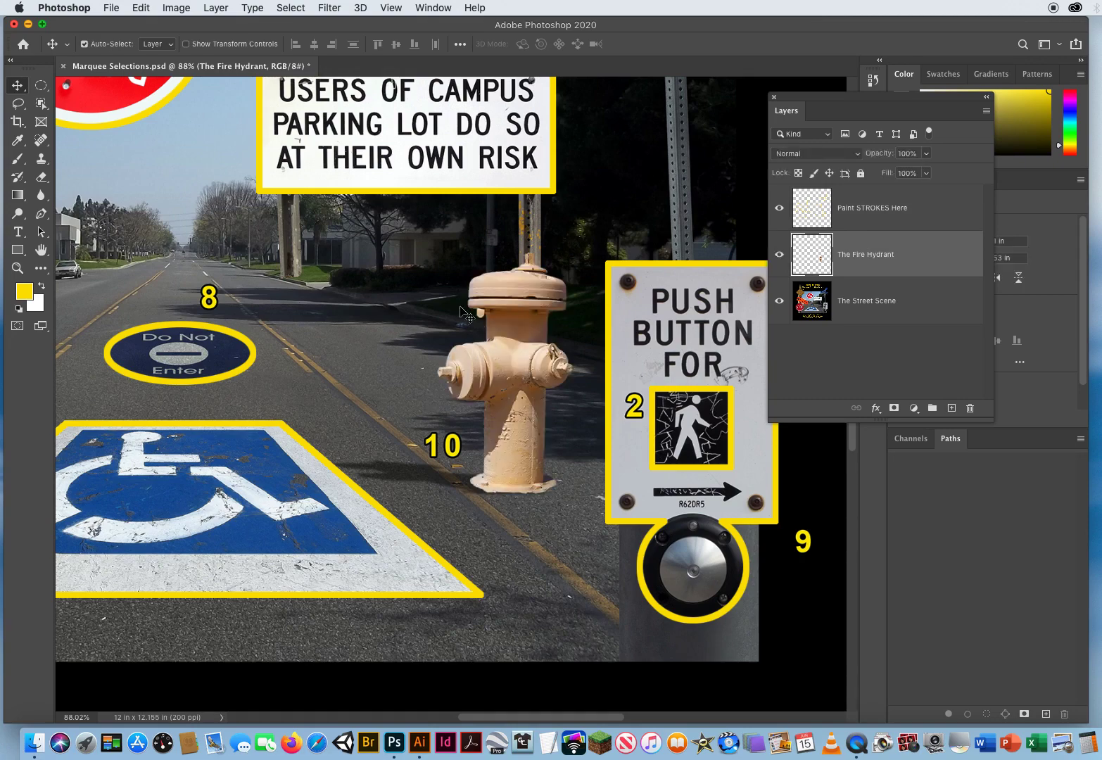
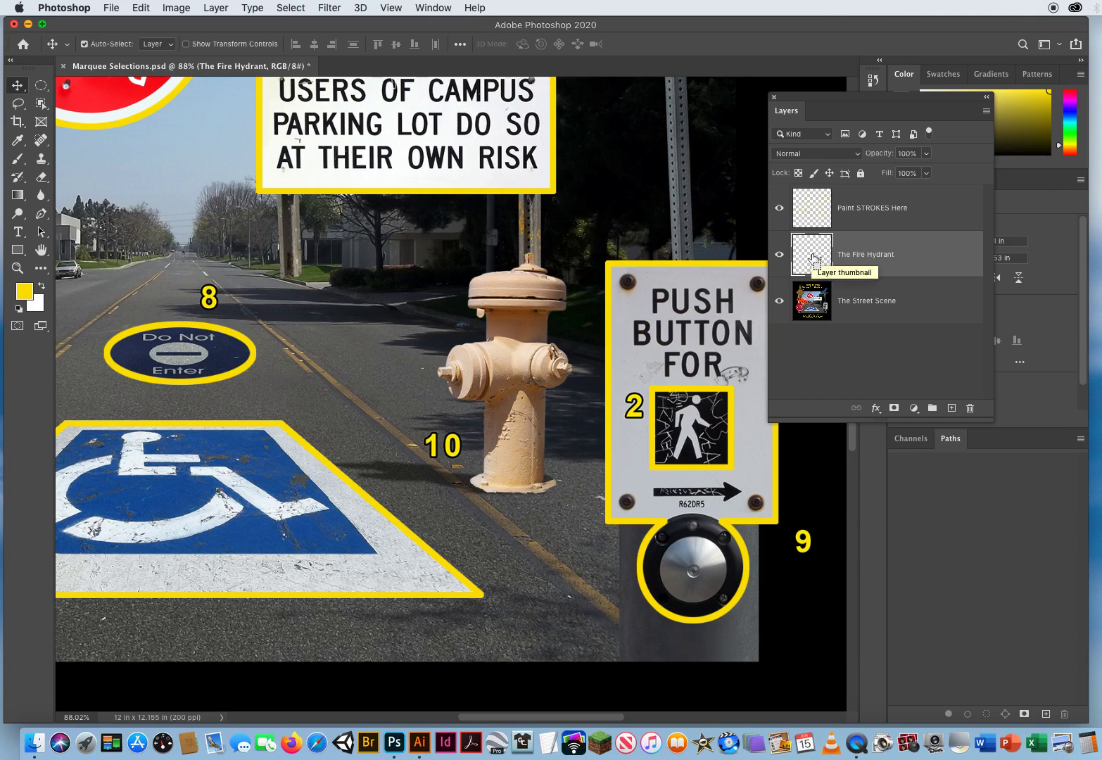
# Load the outline of The Fire Hydrant layer's contents as a selection.
pyautogui.press('super')
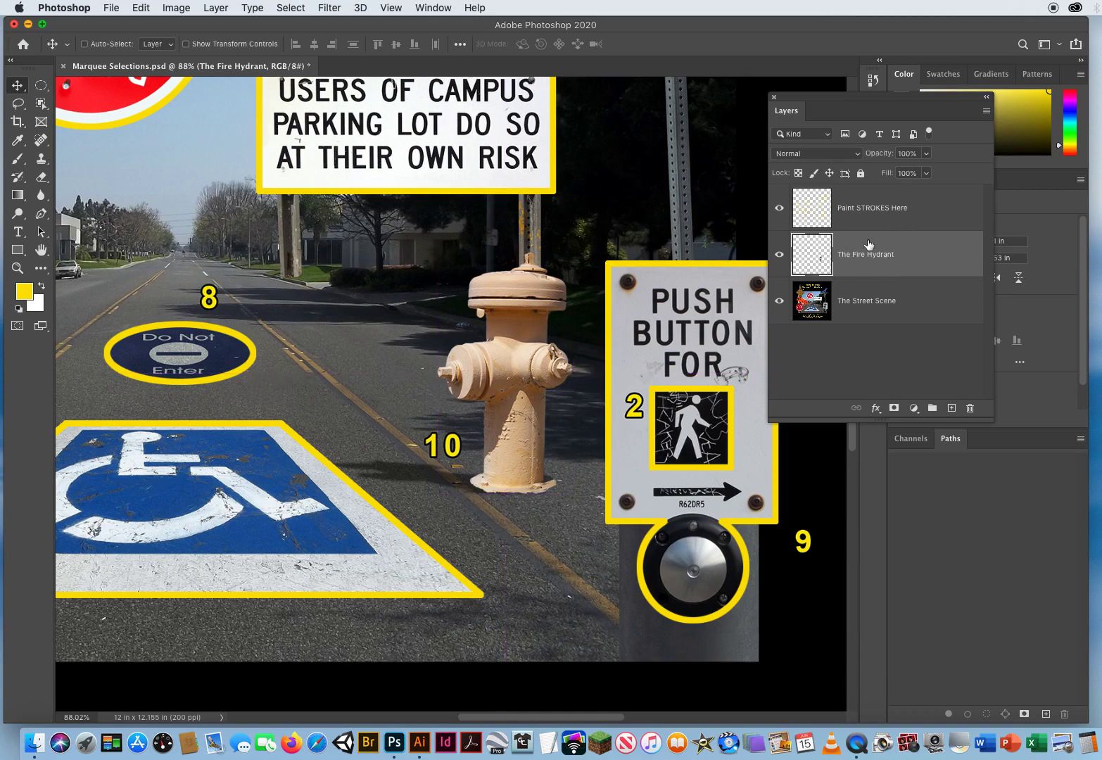
pyautogui.press('super')
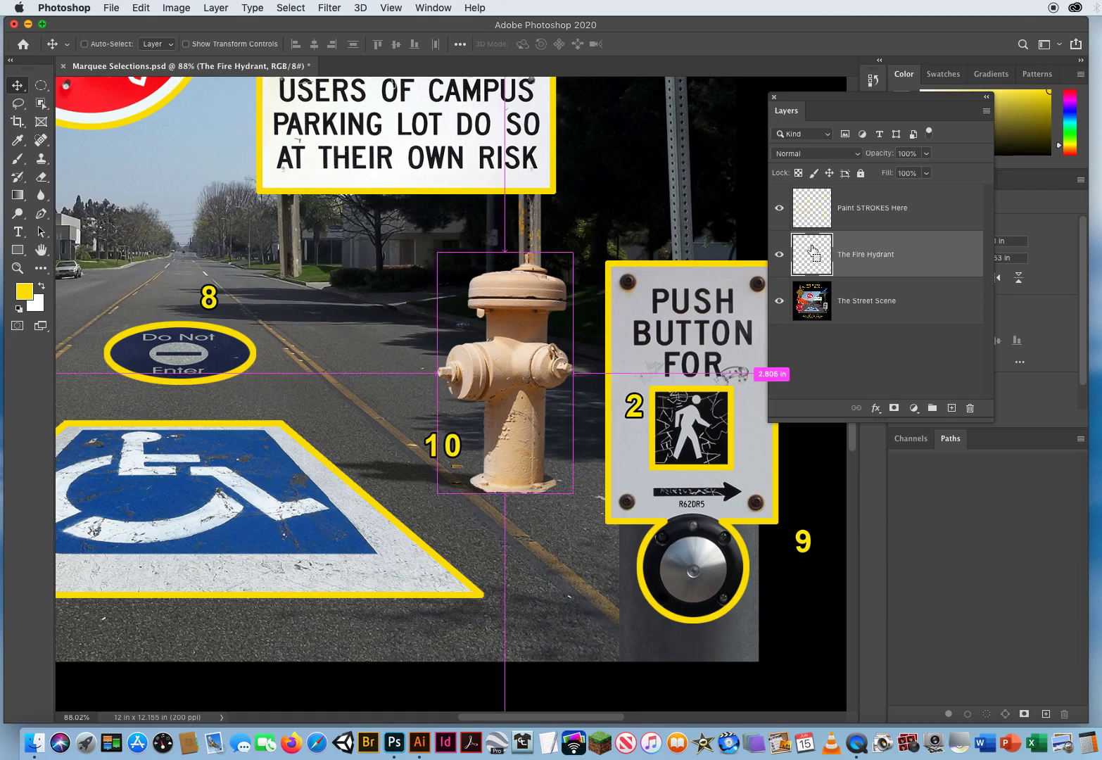
pyautogui.keyDown('super'); pyautogui.click(813, 257); pyautogui.keyUp('super')
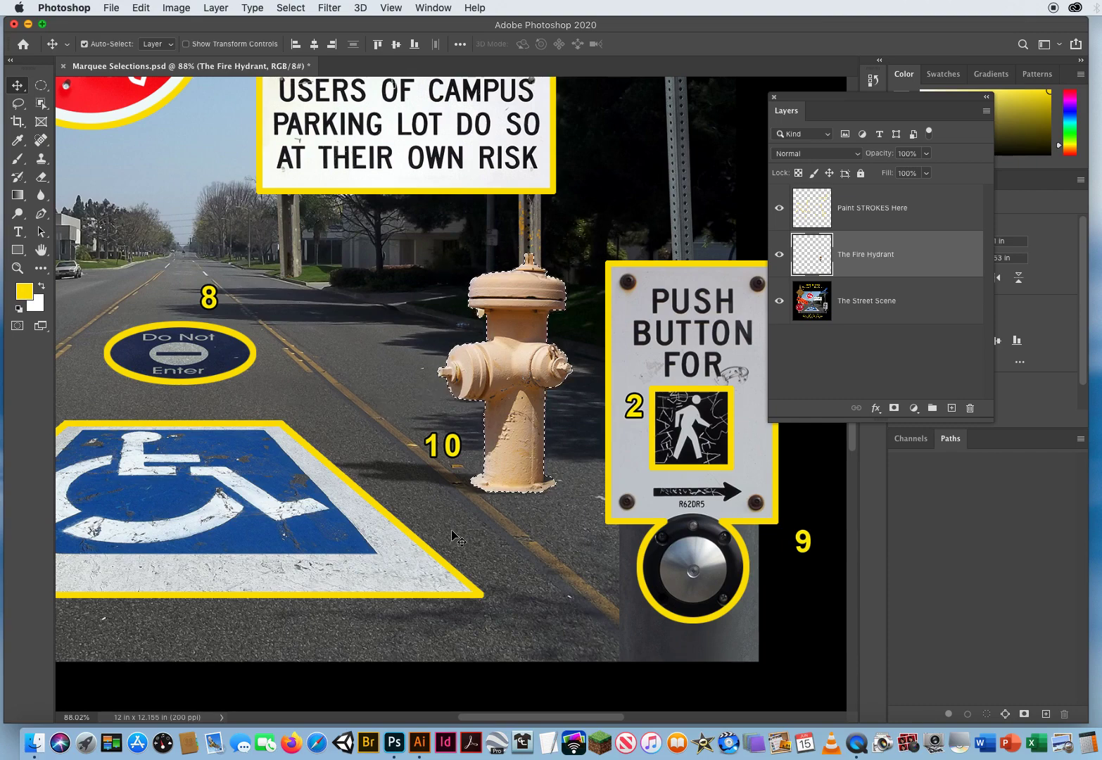
# Stroke the hydrant selection with a 10 px yellow centered stroke on the Paint STROKES Here layer, and deselect.
pyautogui.click(861, 207)
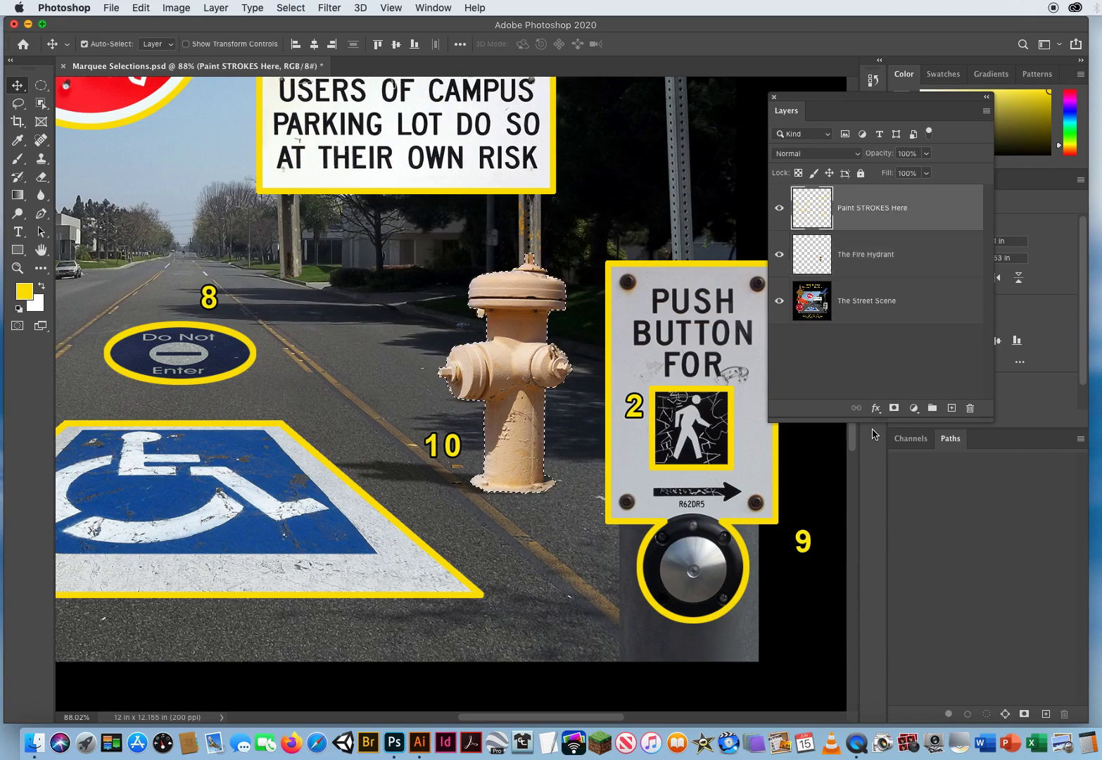
pyautogui.click(141, 8)
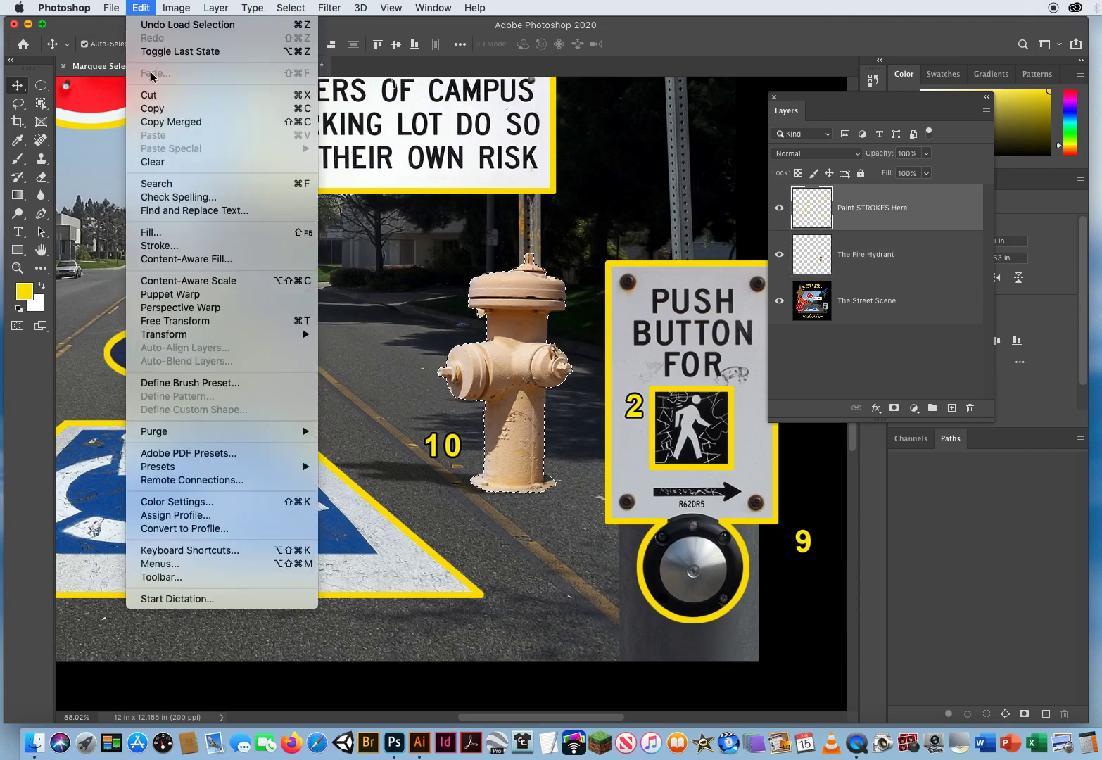
pyautogui.click(162, 247)
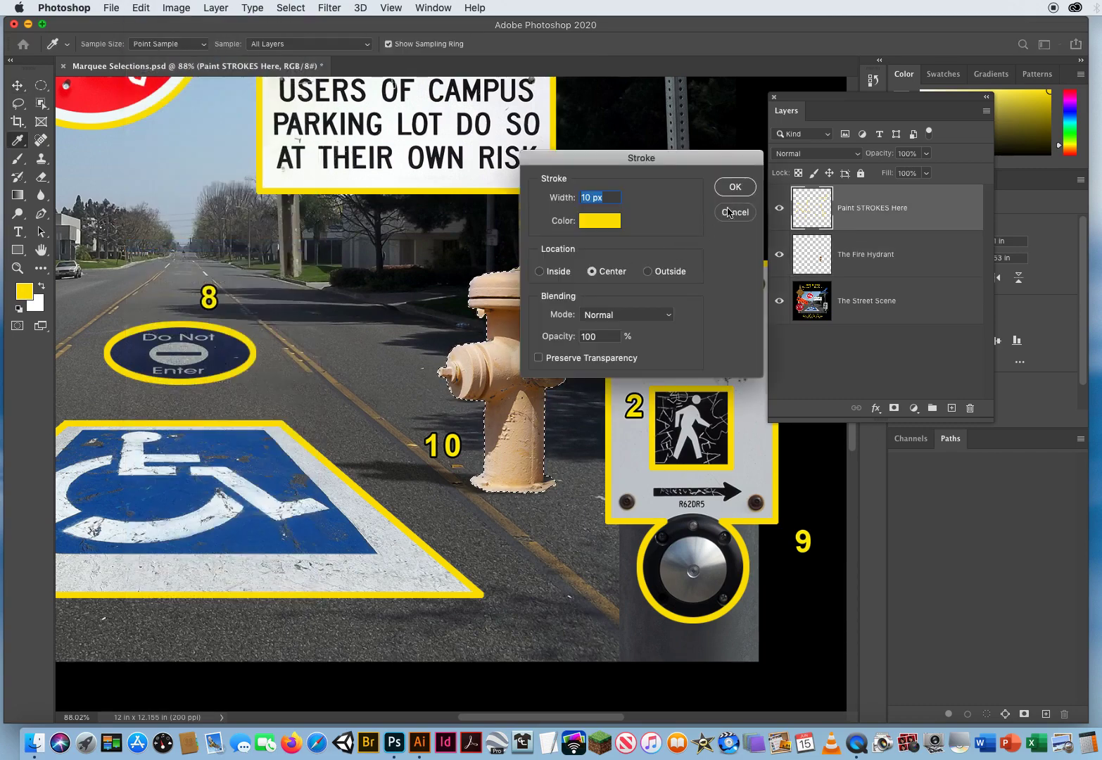
pyautogui.click(735, 187)
pyautogui.press('v')
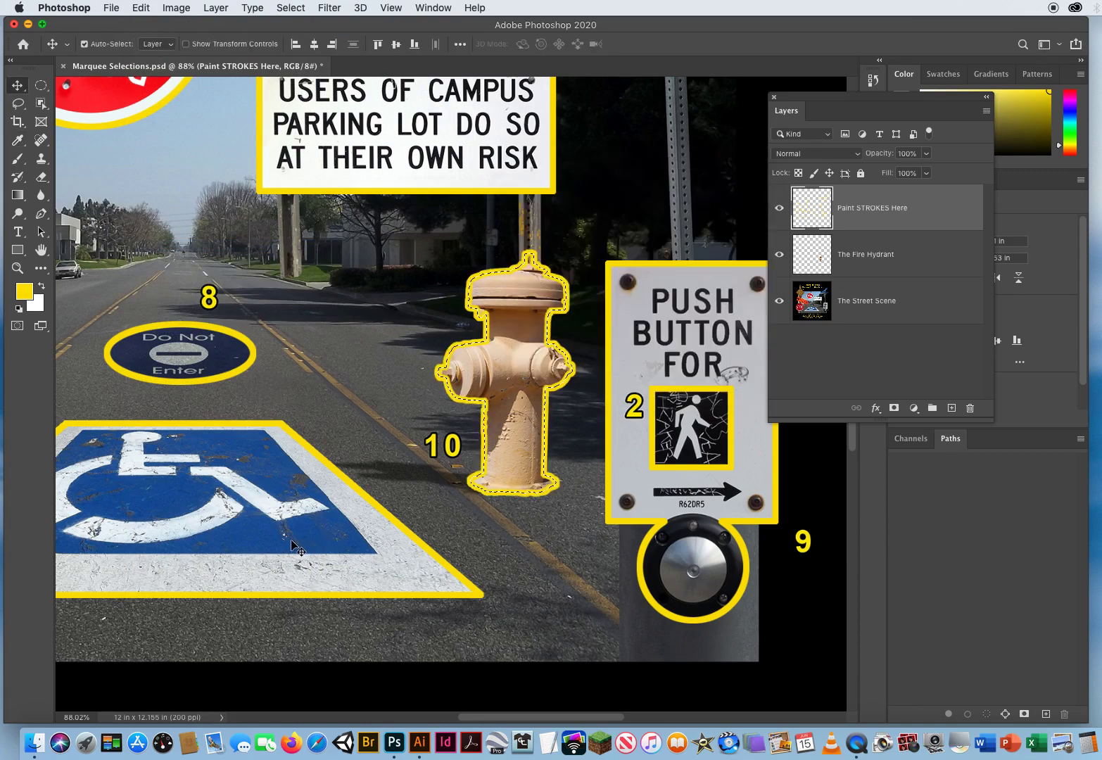
pyautogui.press('super+d')
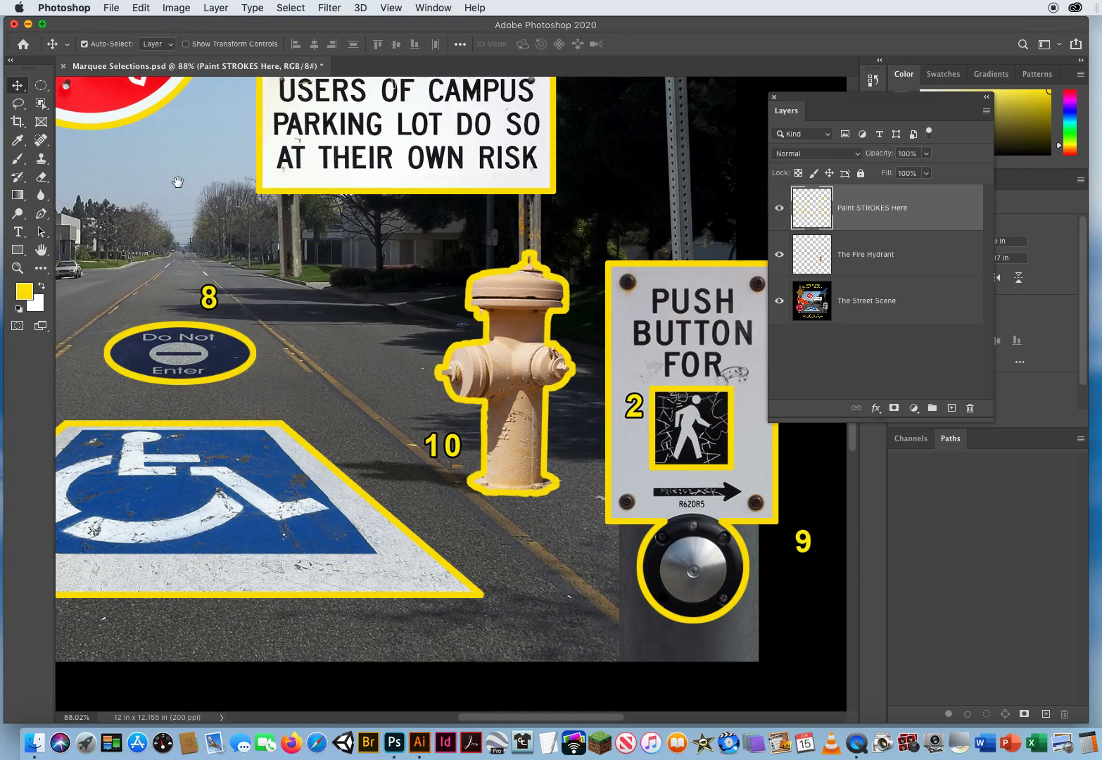
# Select the topmost round reflector on the diamond sign numbered 11 with a circular marquee about 0.38 in across.
pyautogui.moveTo(85, 167); pyautogui.dragTo(732, 619)
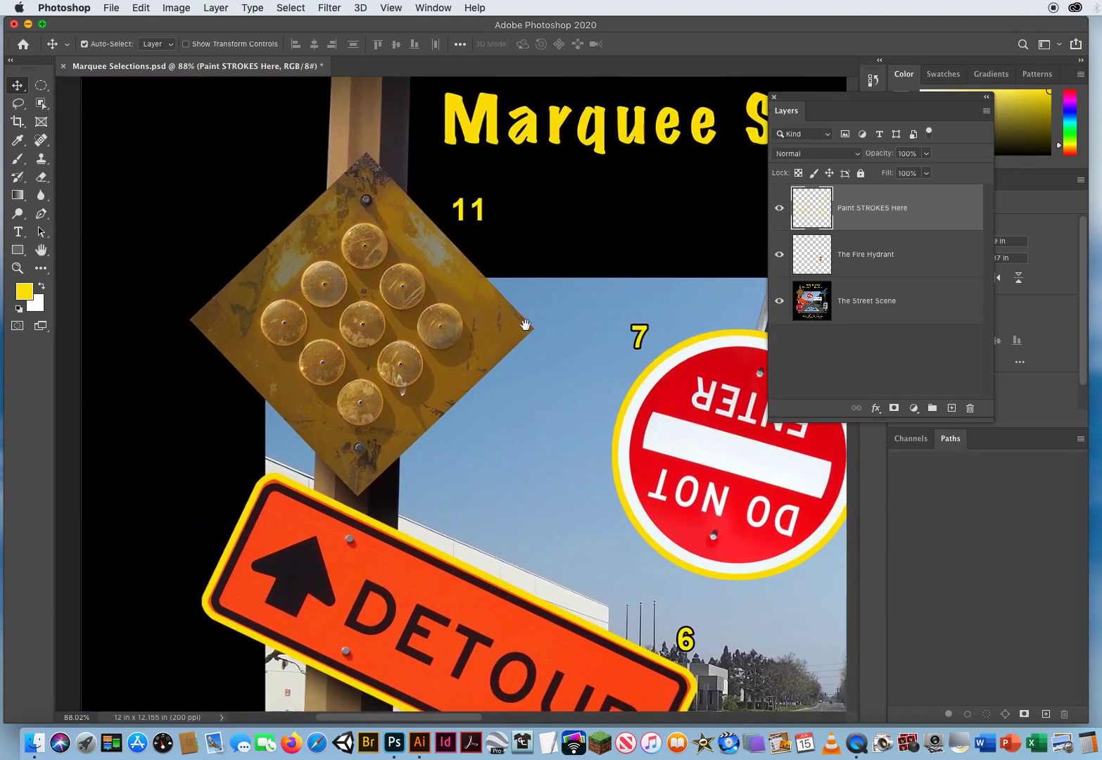
pyautogui.moveTo(472, 332); pyautogui.dragTo(477, 310)
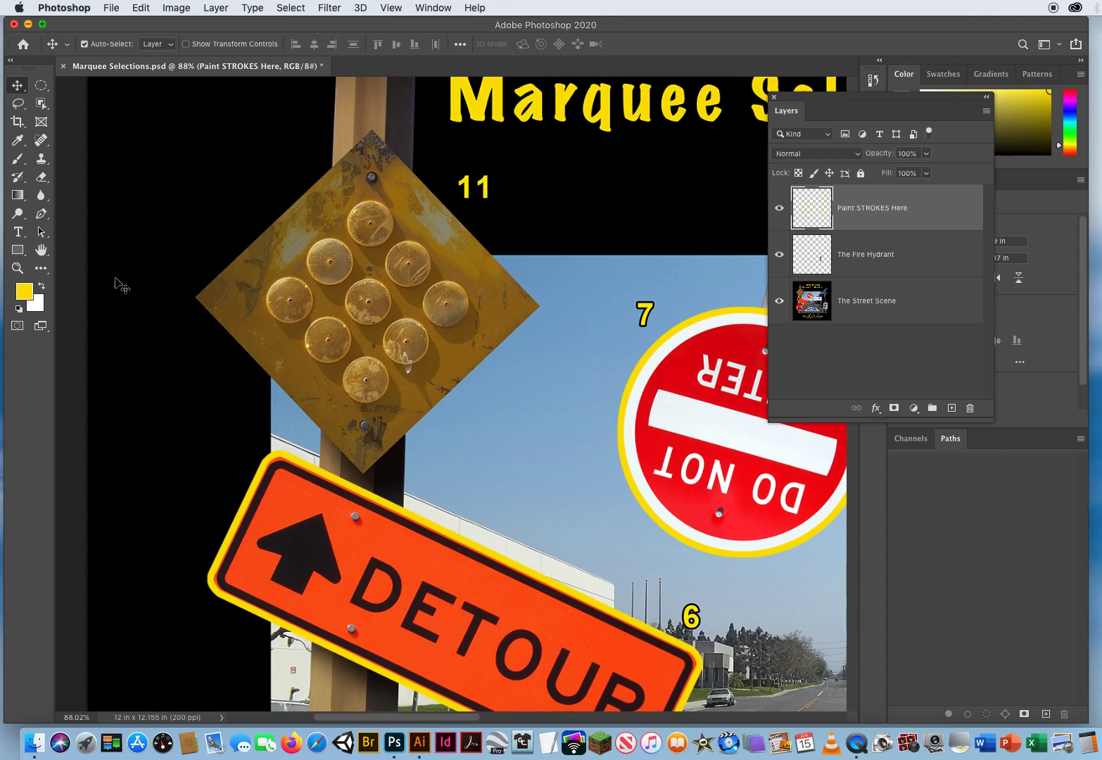
pyautogui.click(21, 270)
pyautogui.moveTo(373, 283); pyautogui.dragTo(466, 361)
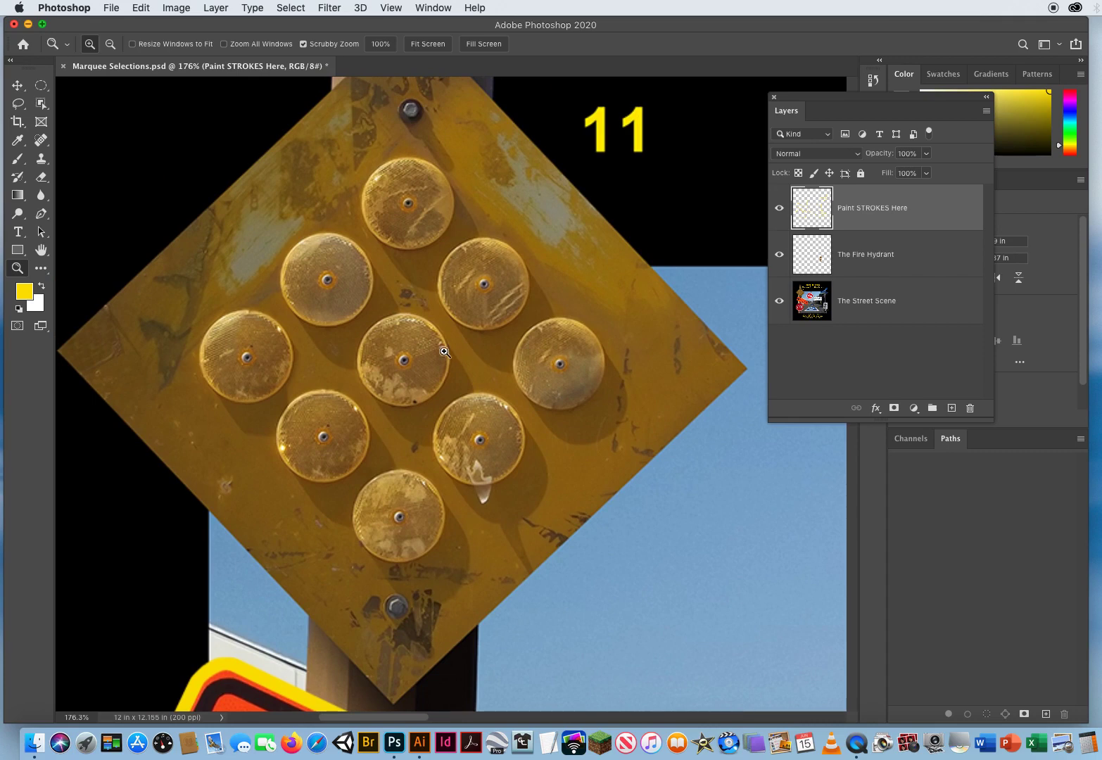
pyautogui.click(41, 86)
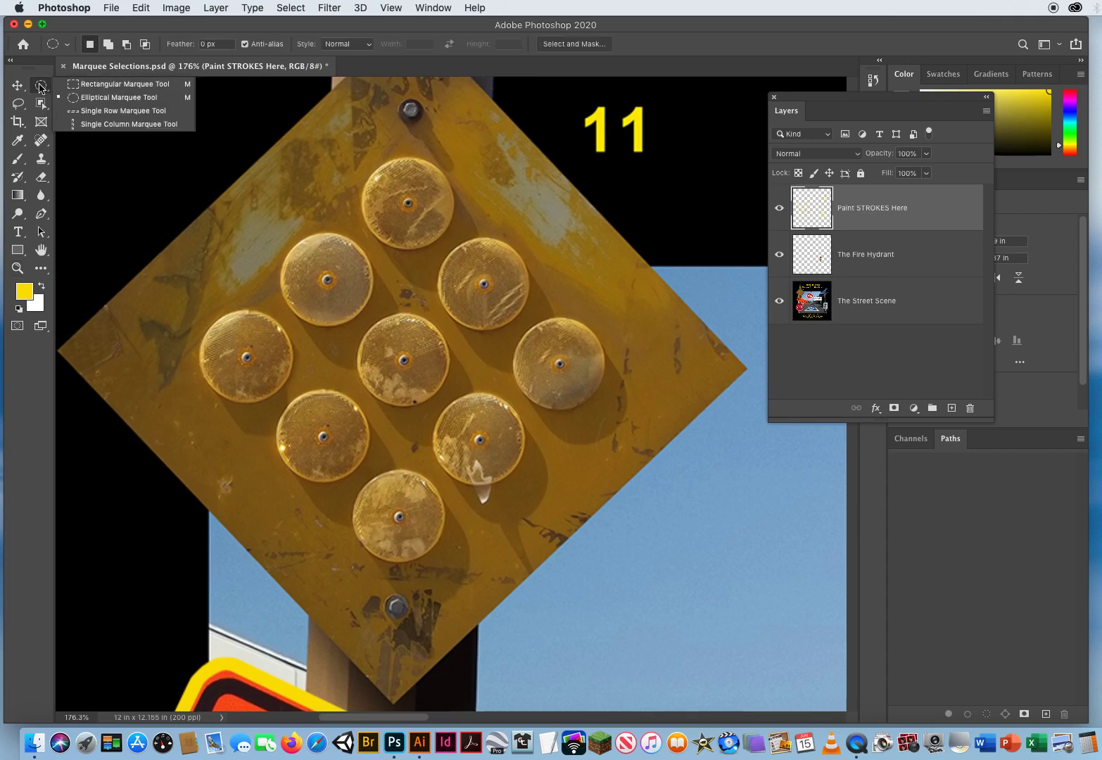
pyautogui.click(78, 98)
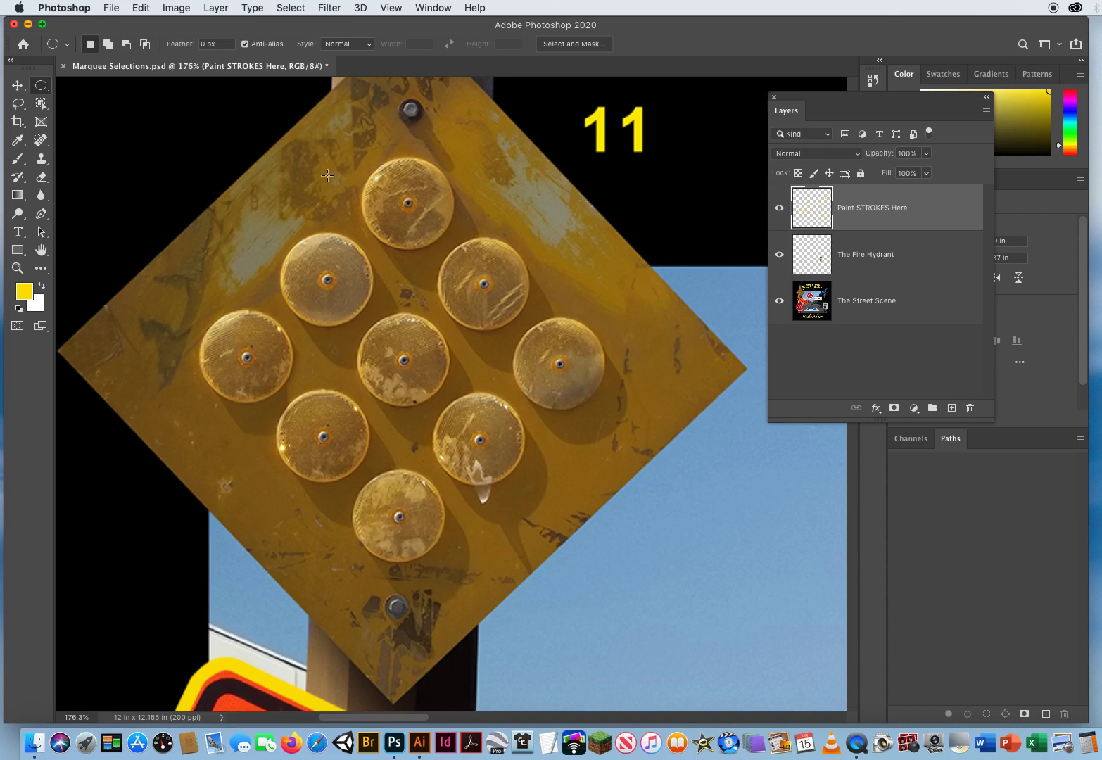
pyautogui.moveTo(161, 116); pyautogui.dragTo(490, 258)
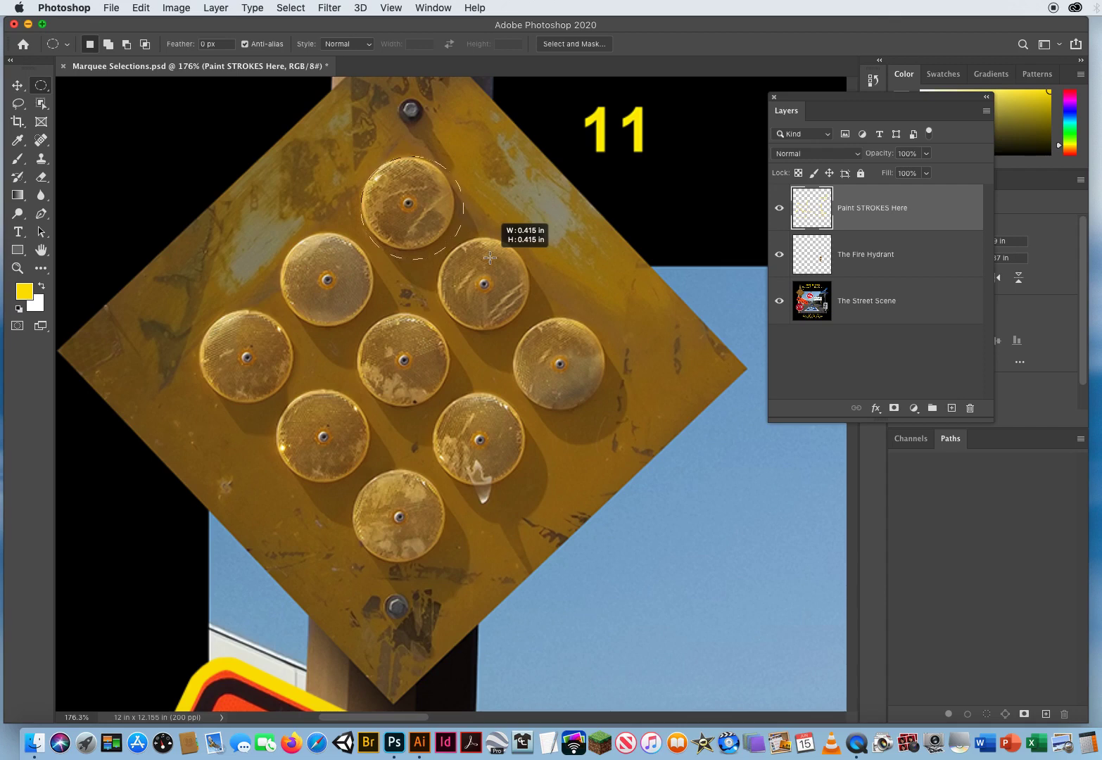
pyautogui.moveTo(489, 257); pyautogui.dragTo(477, 249)
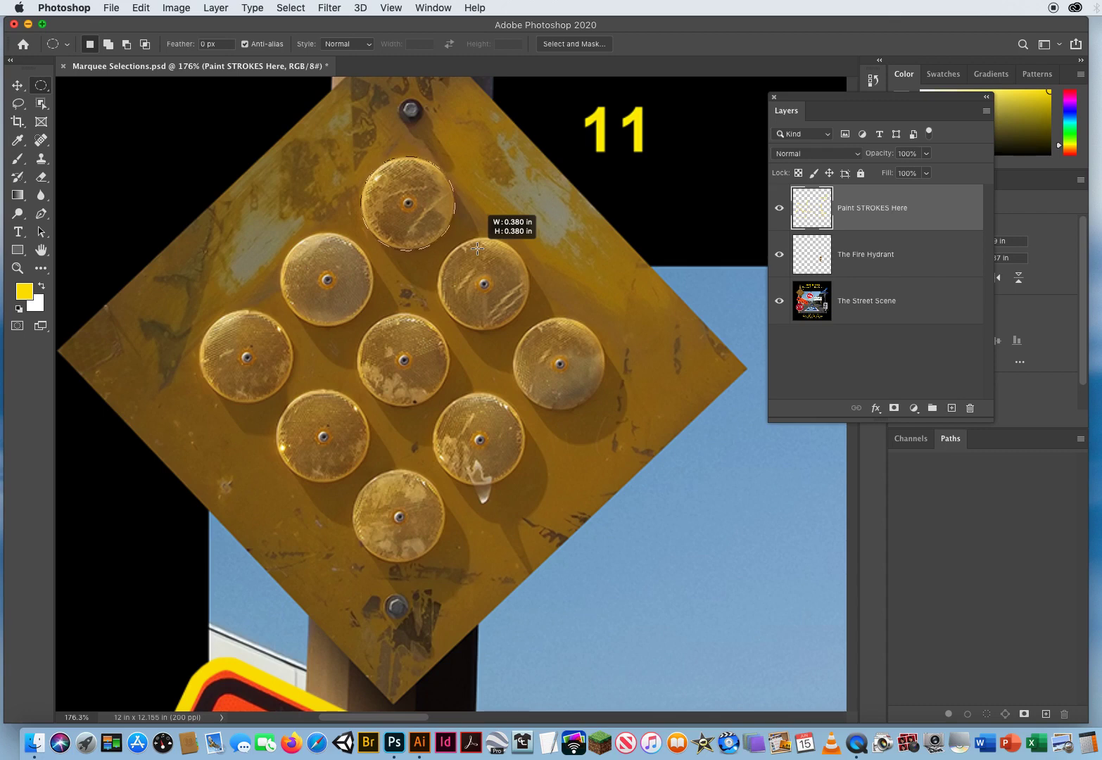
pyautogui.moveTo(477, 249); pyautogui.dragTo(477, 249)
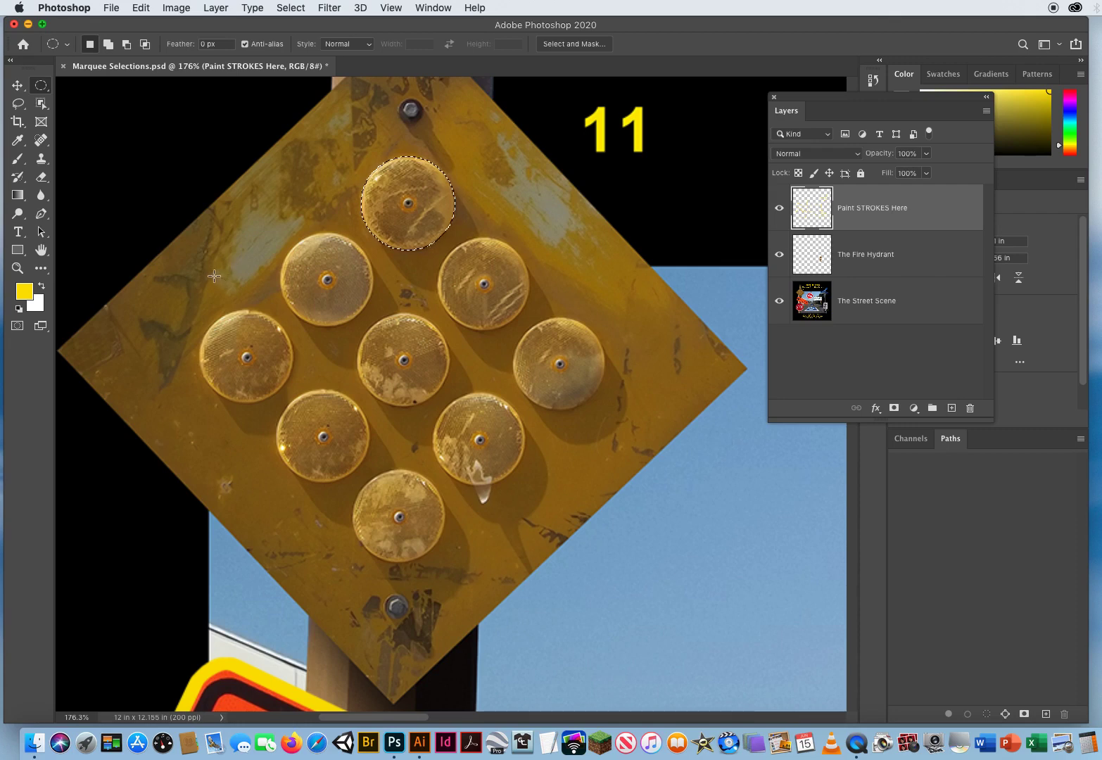
# Add the other two reflectors along the diamond sign's upper-left row to the selection with elliptical marquees, setting the tool to Add to Selection.
pyautogui.press('shift')
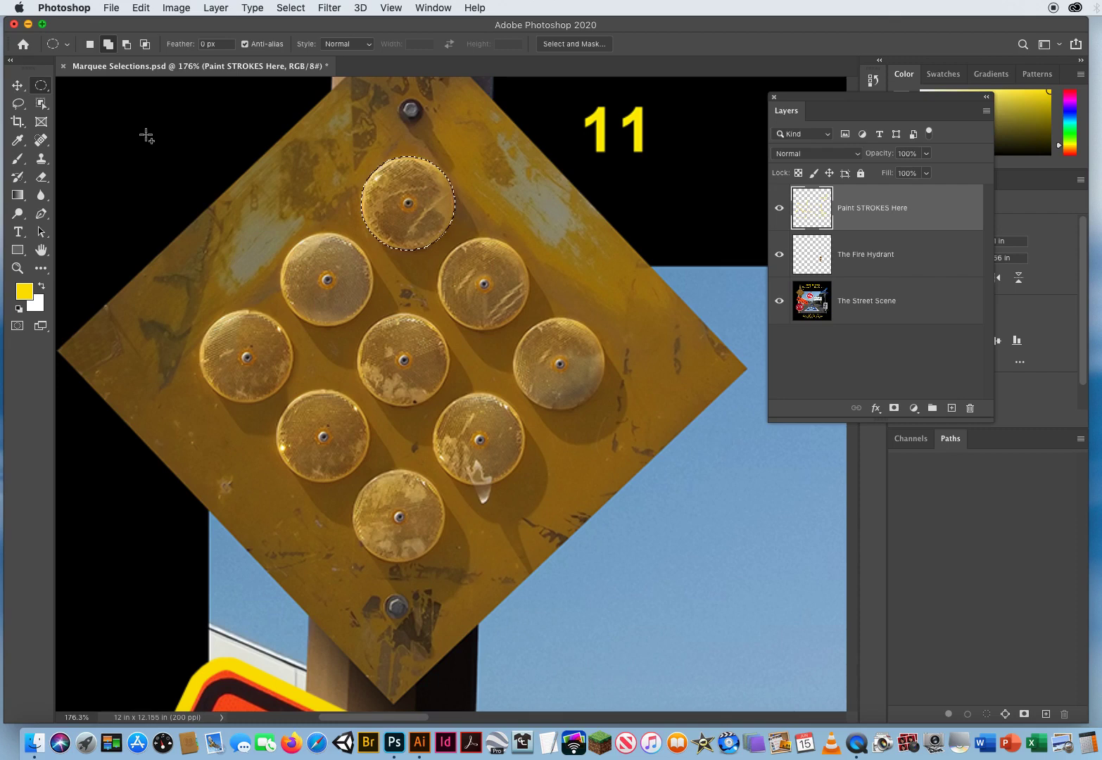
pyautogui.moveTo(149, 134)
pyautogui.mouseDown()
pyautogui.moveTo(191, 204)
pyautogui.moveTo(156, 319)
pyautogui.moveTo(105, 362)
pyautogui.moveTo(183, 278)
pyautogui.moveTo(199, 195)
pyautogui.moveTo(248, 242)
pyautogui.moveTo(242, 229)
pyautogui.moveTo(317, 271)
pyautogui.moveTo(377, 331)
pyautogui.mouseUp()
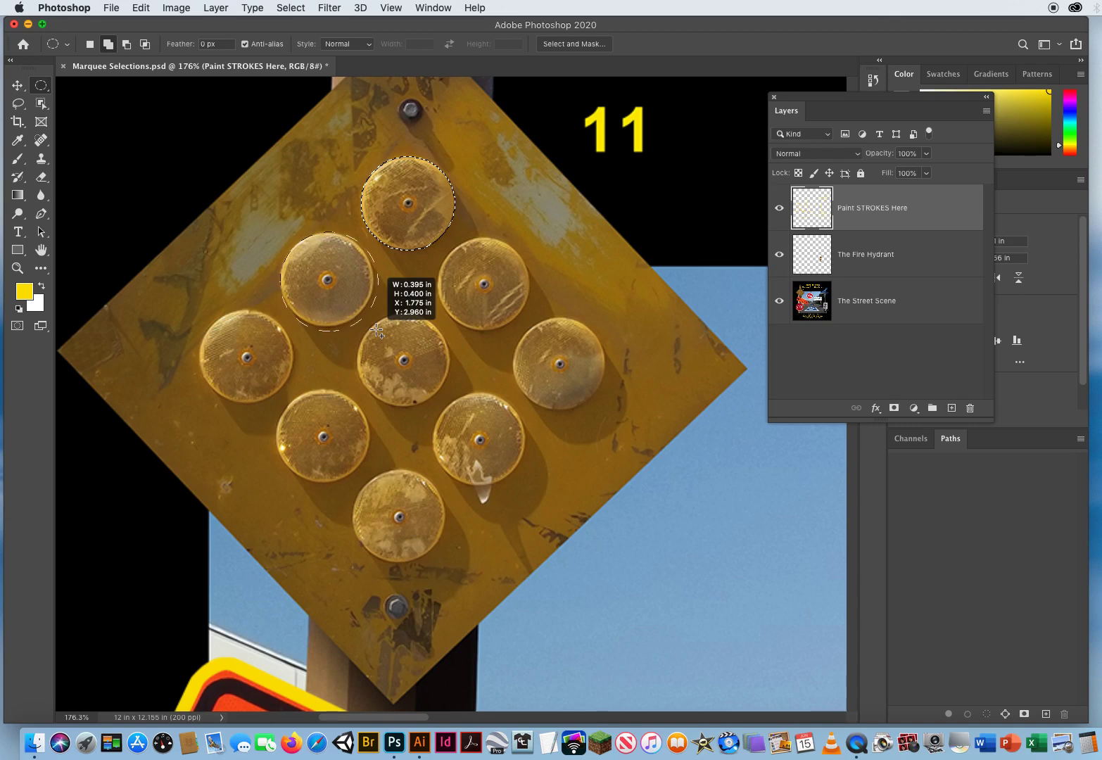
pyautogui.moveTo(377, 331); pyautogui.dragTo(373, 327)
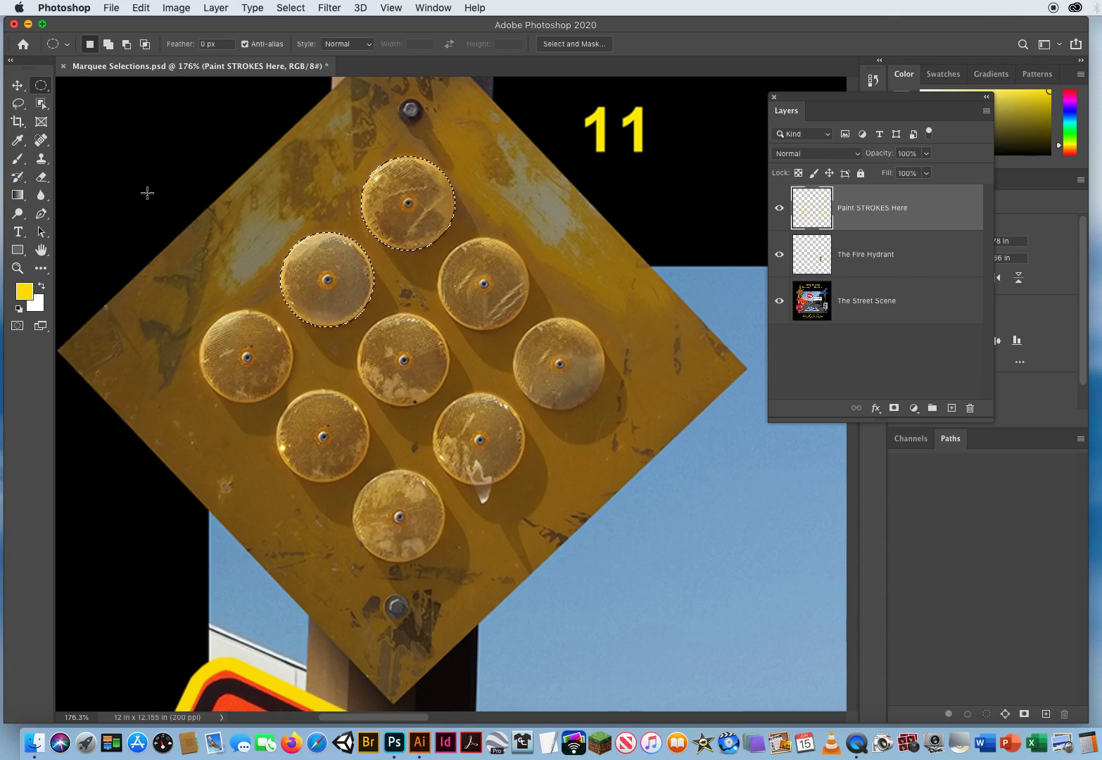
pyautogui.click(107, 48)
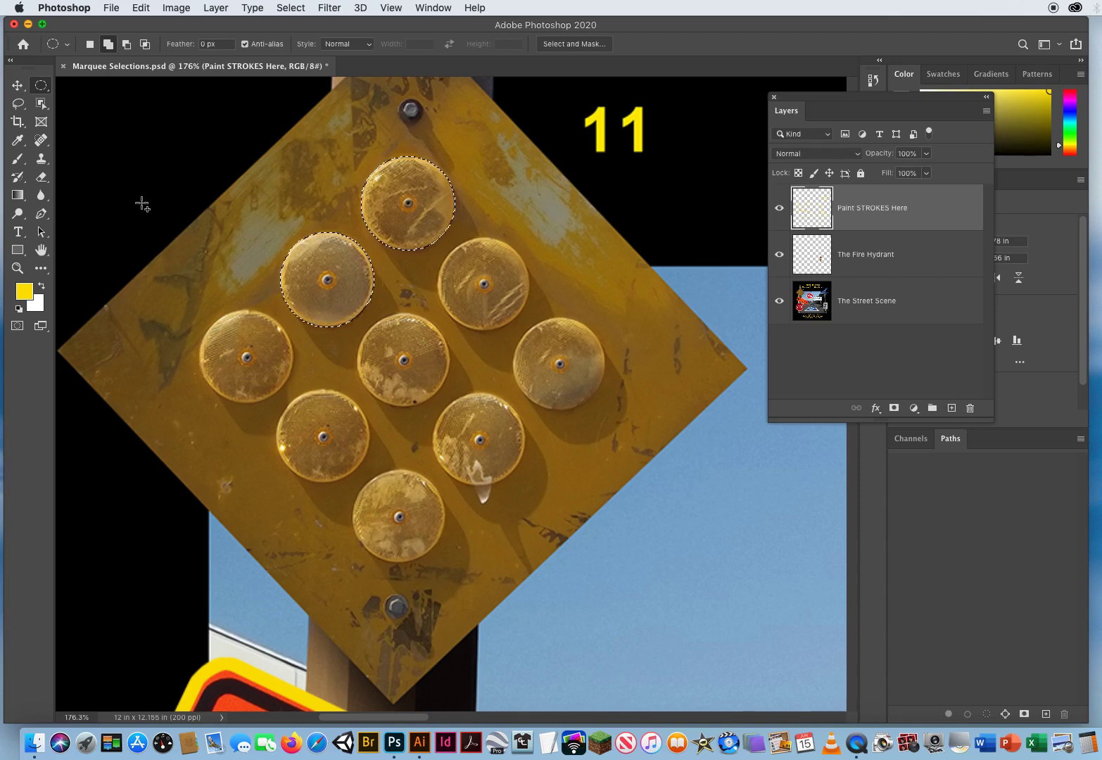
pyautogui.moveTo(93, 145); pyautogui.dragTo(292, 400)
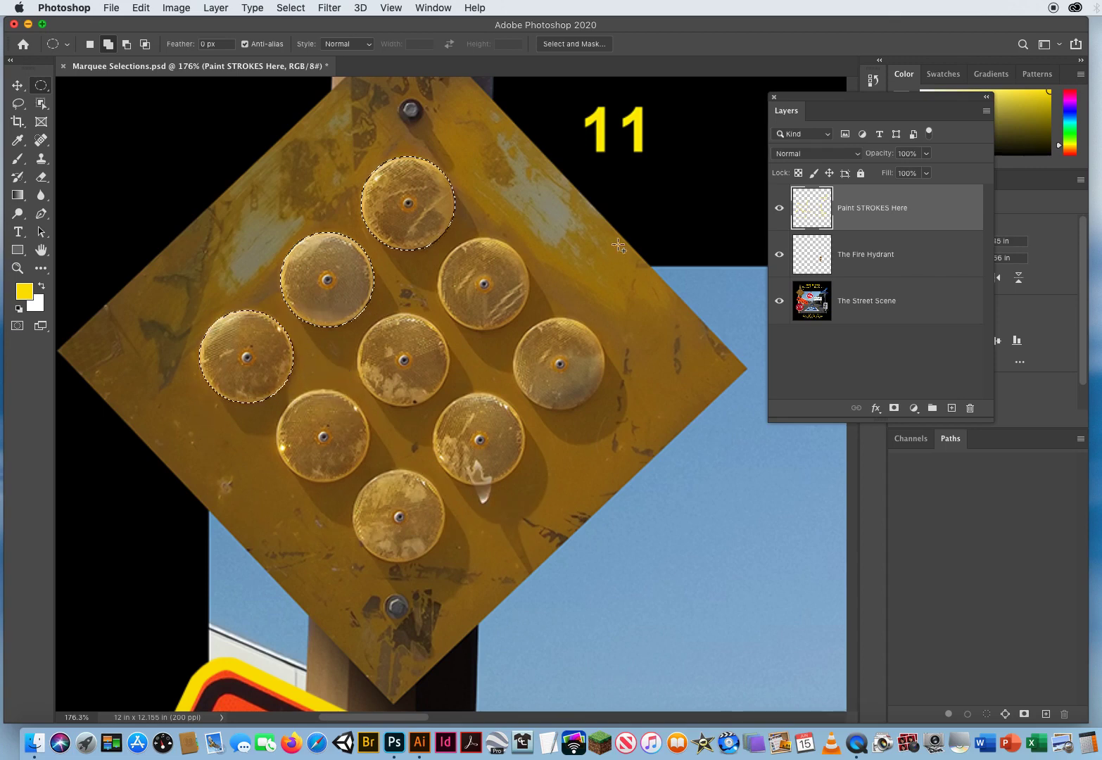
# Add the three reflectors of the diamond sign's middle diagonal row to the selection with elliptical marquees.
pyautogui.moveTo(613, 150); pyautogui.dragTo(529, 330)
pyautogui.moveTo(637, 156); pyautogui.dragTo(449, 406)
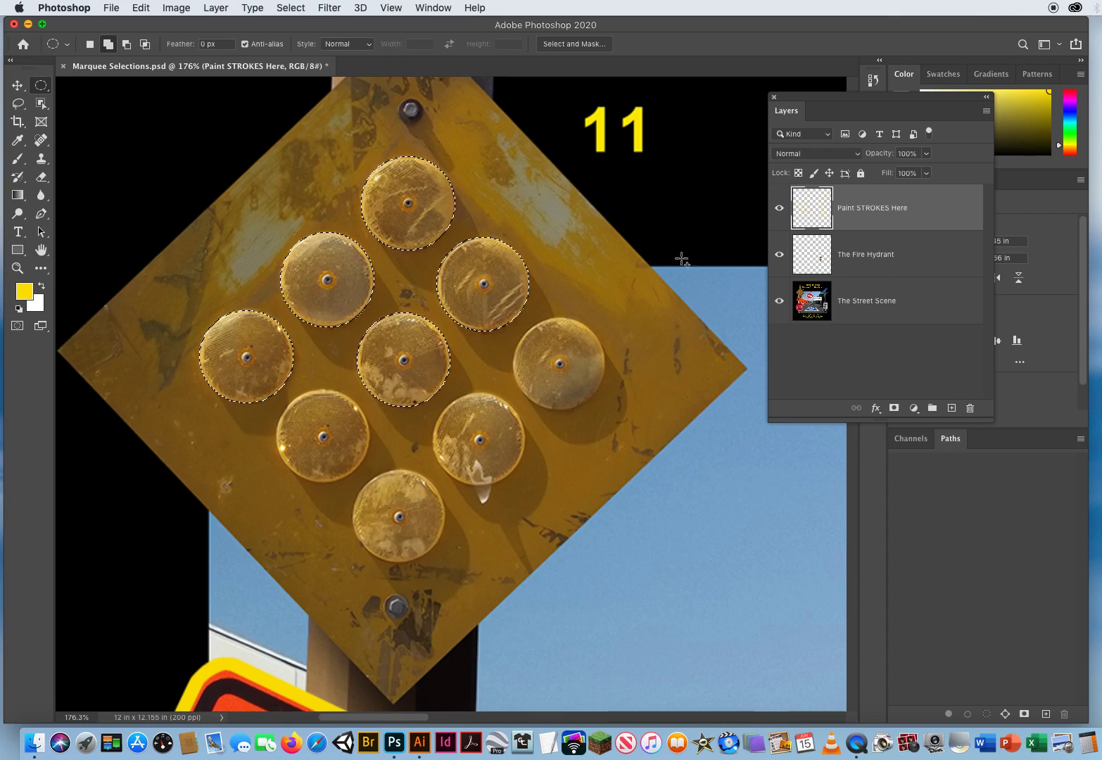
pyautogui.moveTo(643, 163); pyautogui.dragTo(369, 482)
# Add the three reflectors of the diamond sign's lower-right row to the selection with elliptical marquees.
pyautogui.moveTo(548, 479); pyautogui.dragTo(486, 379)
pyautogui.moveTo(599, 436)
pyautogui.mouseDown()
pyautogui.moveTo(693, 532)
pyautogui.moveTo(421, 454)
pyautogui.moveTo(377, 462)
pyautogui.moveTo(532, 577)
pyautogui.moveTo(397, 498)
pyautogui.moveTo(386, 463)
pyautogui.mouseUp()
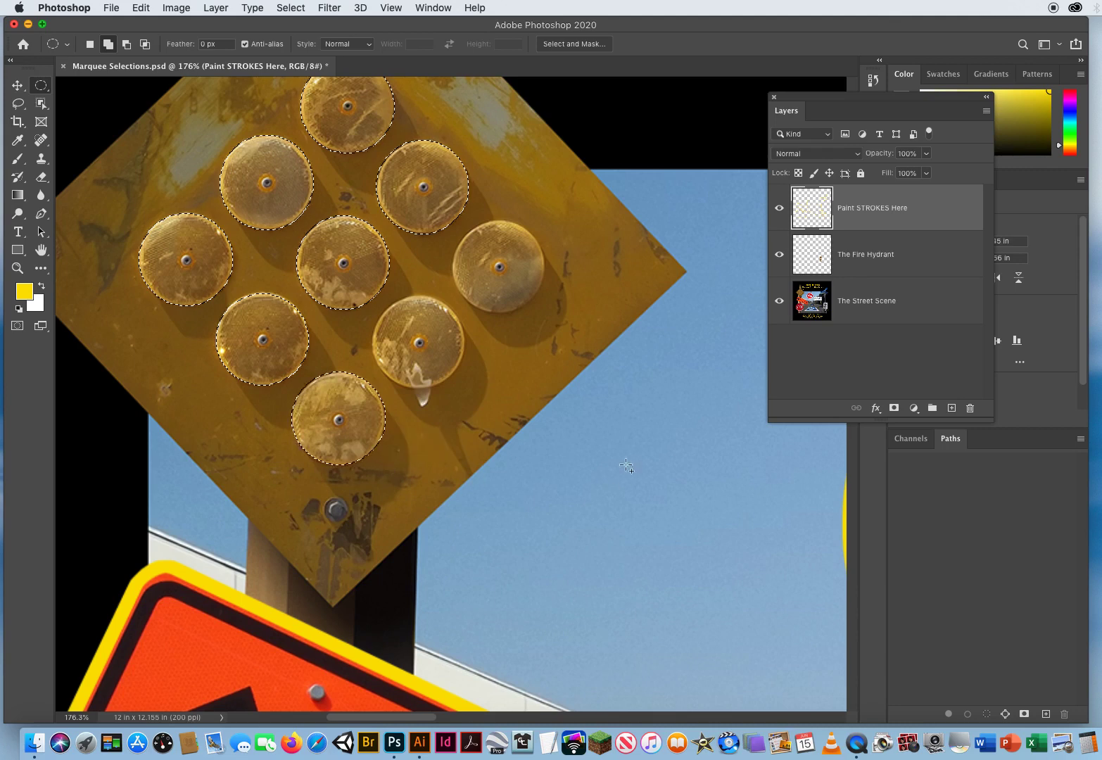
pyautogui.moveTo(573, 413); pyautogui.dragTo(465, 389)
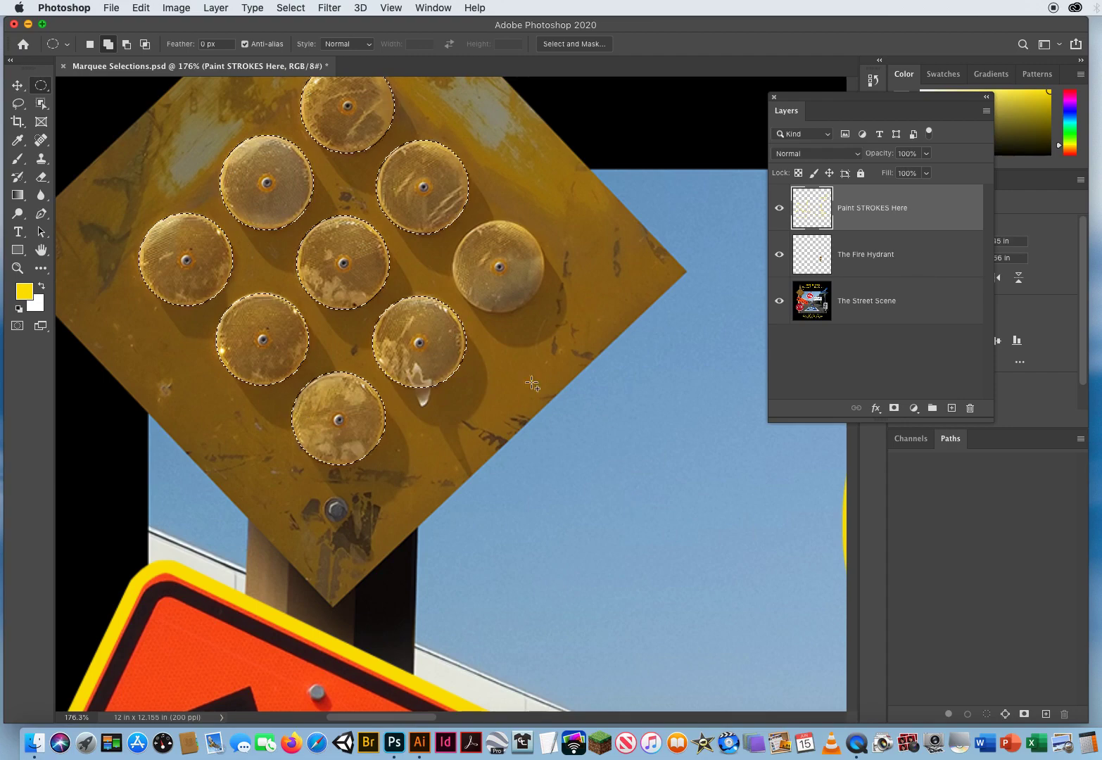
pyautogui.moveTo(589, 381); pyautogui.dragTo(543, 310)
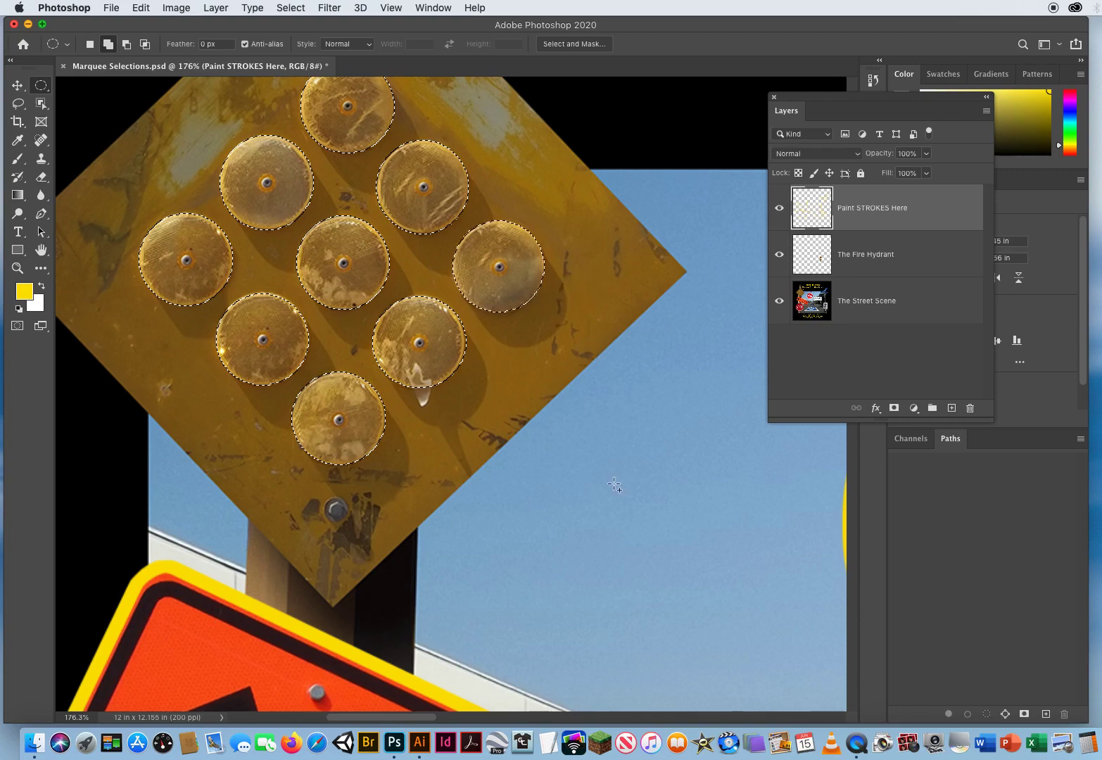
# Stroke the nine selected reflectors with a 10 px yellow centered stroke, deselect, and return to the Move tool.
pyautogui.press('space')
pyautogui.moveTo(571, 480); pyautogui.dragTo(641, 608)
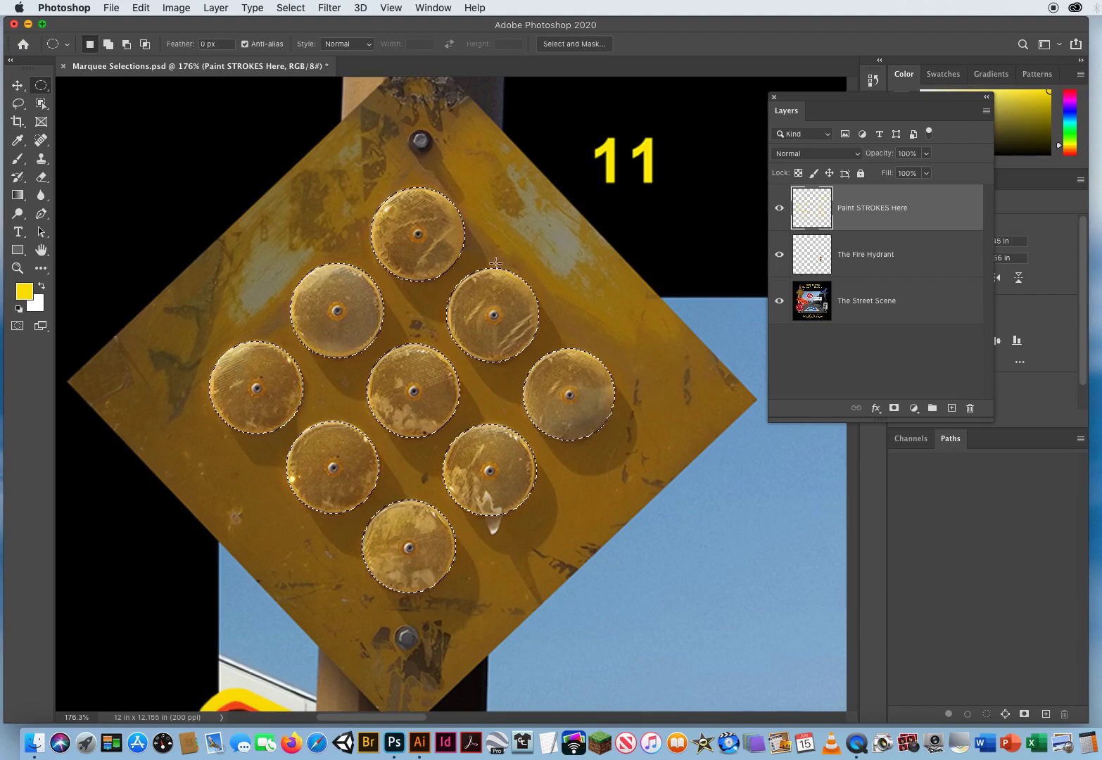
pyautogui.click(138, 8)
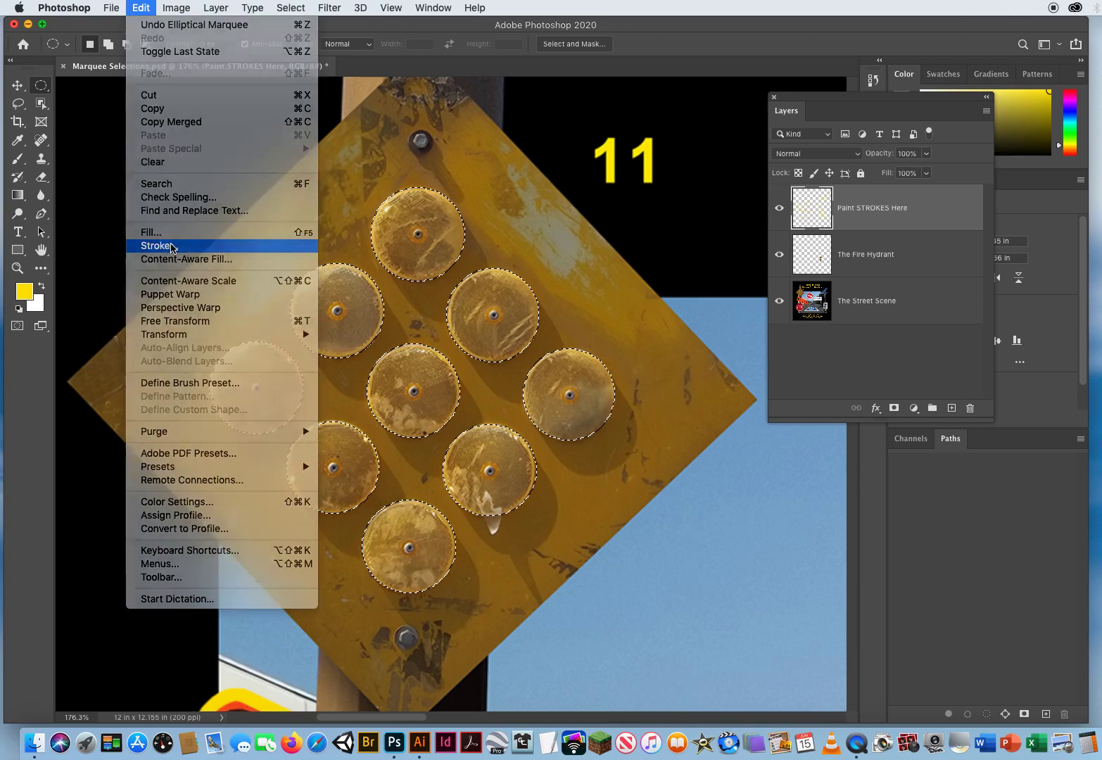
pyautogui.click(169, 245)
pyautogui.click(736, 187)
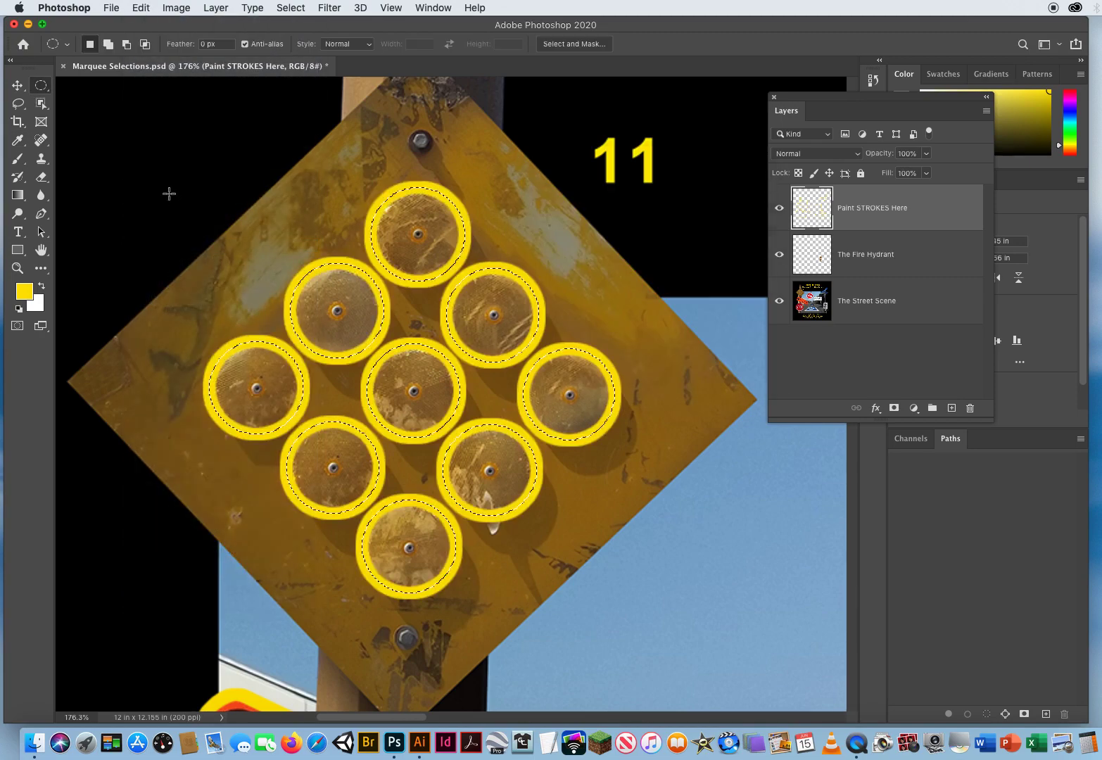
pyautogui.press('super+d')
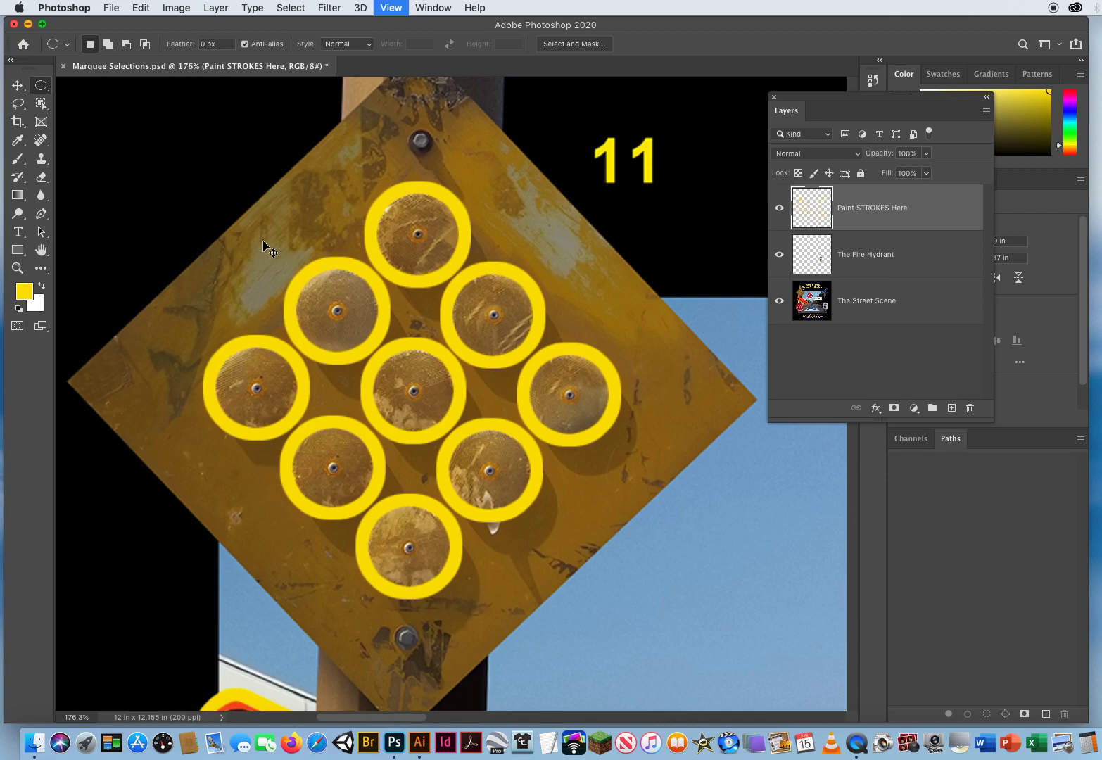
pyautogui.press('super+0')
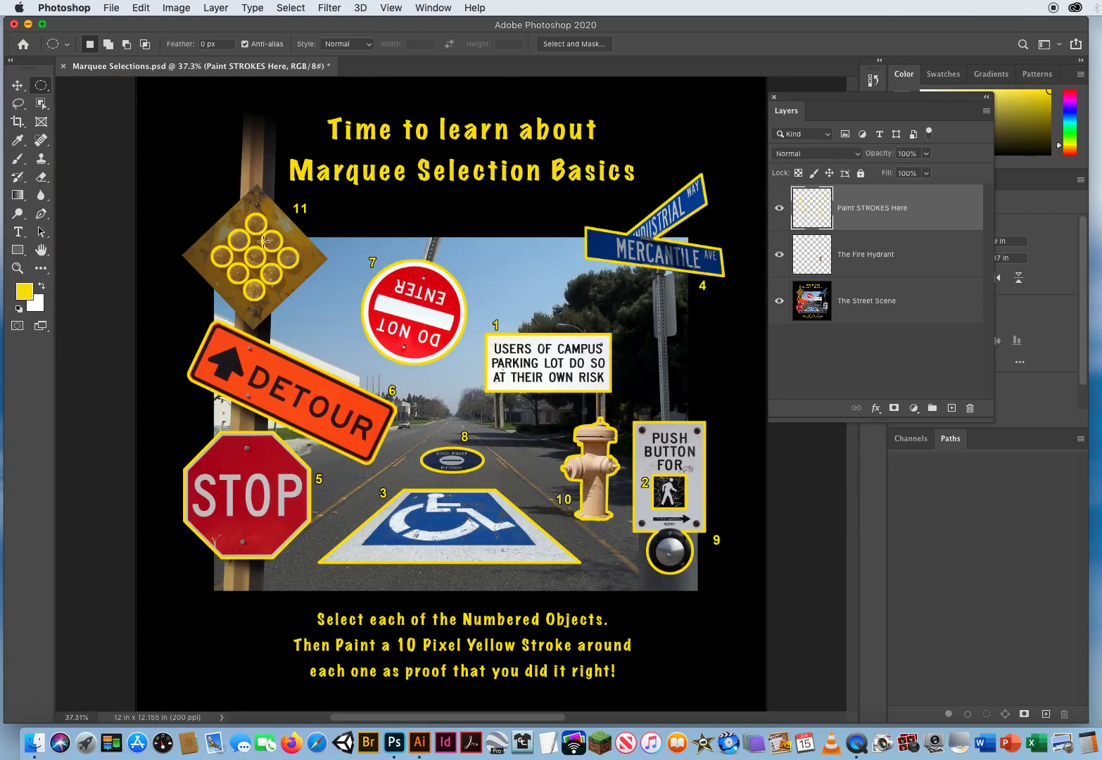
pyautogui.click(18, 85)
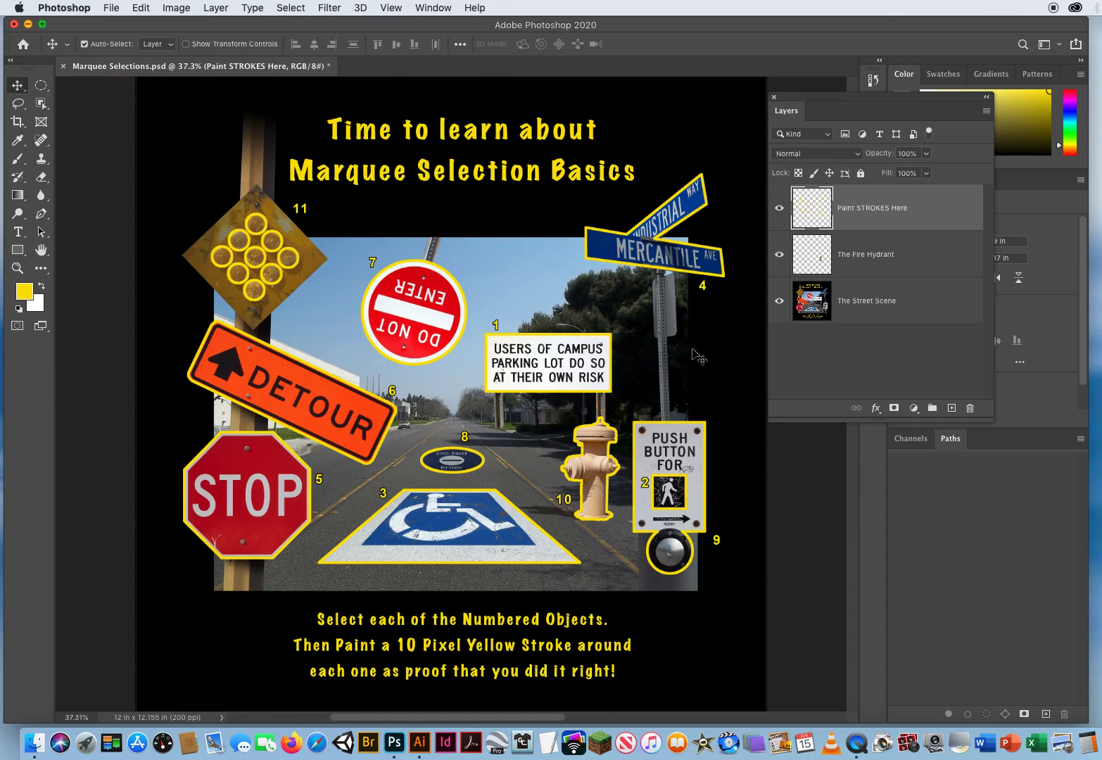